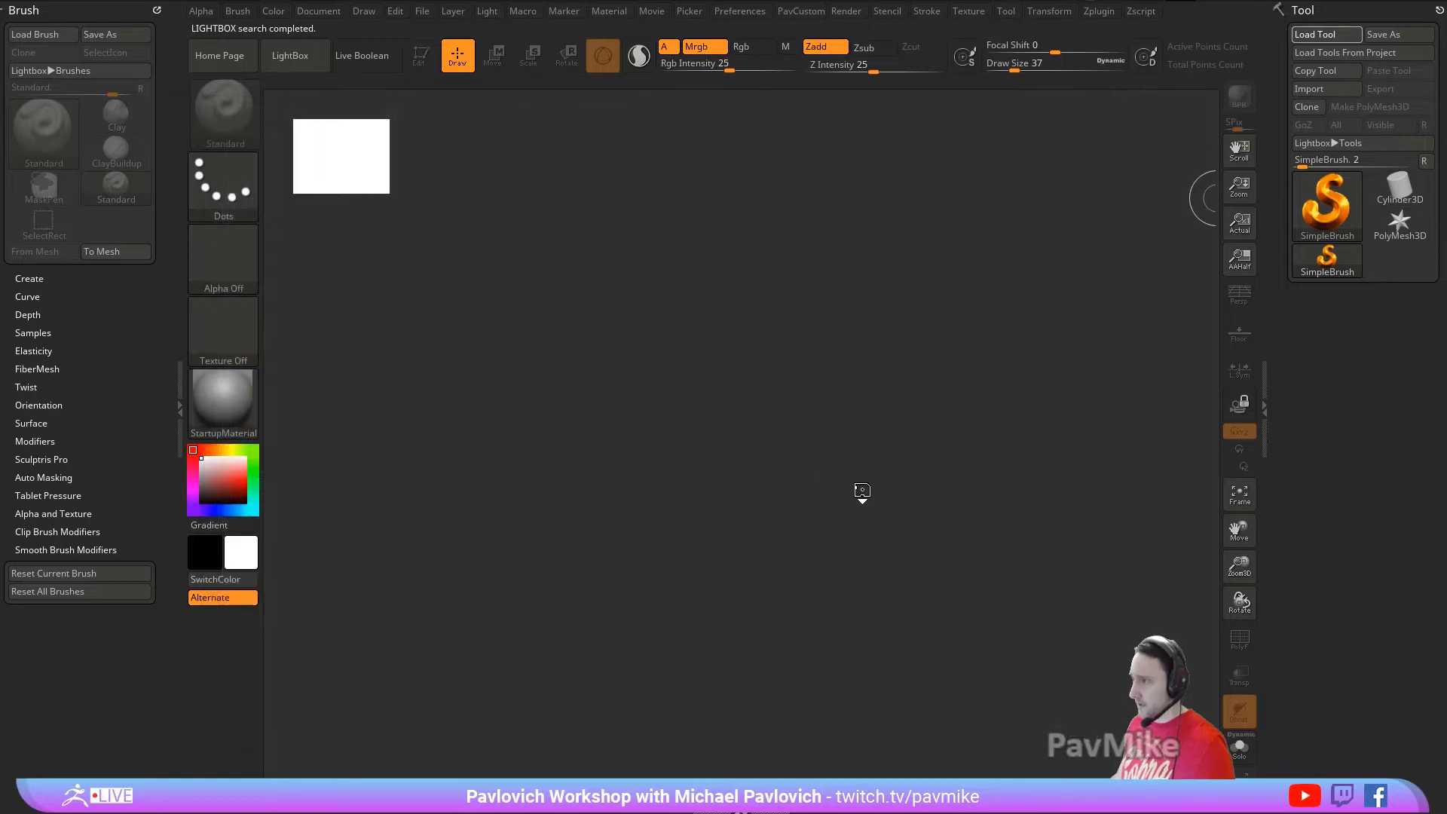
Step: Enter Edit mode for the bust, frame it in the view and set the draw size to 31
{"action": "key", "text": "t"}
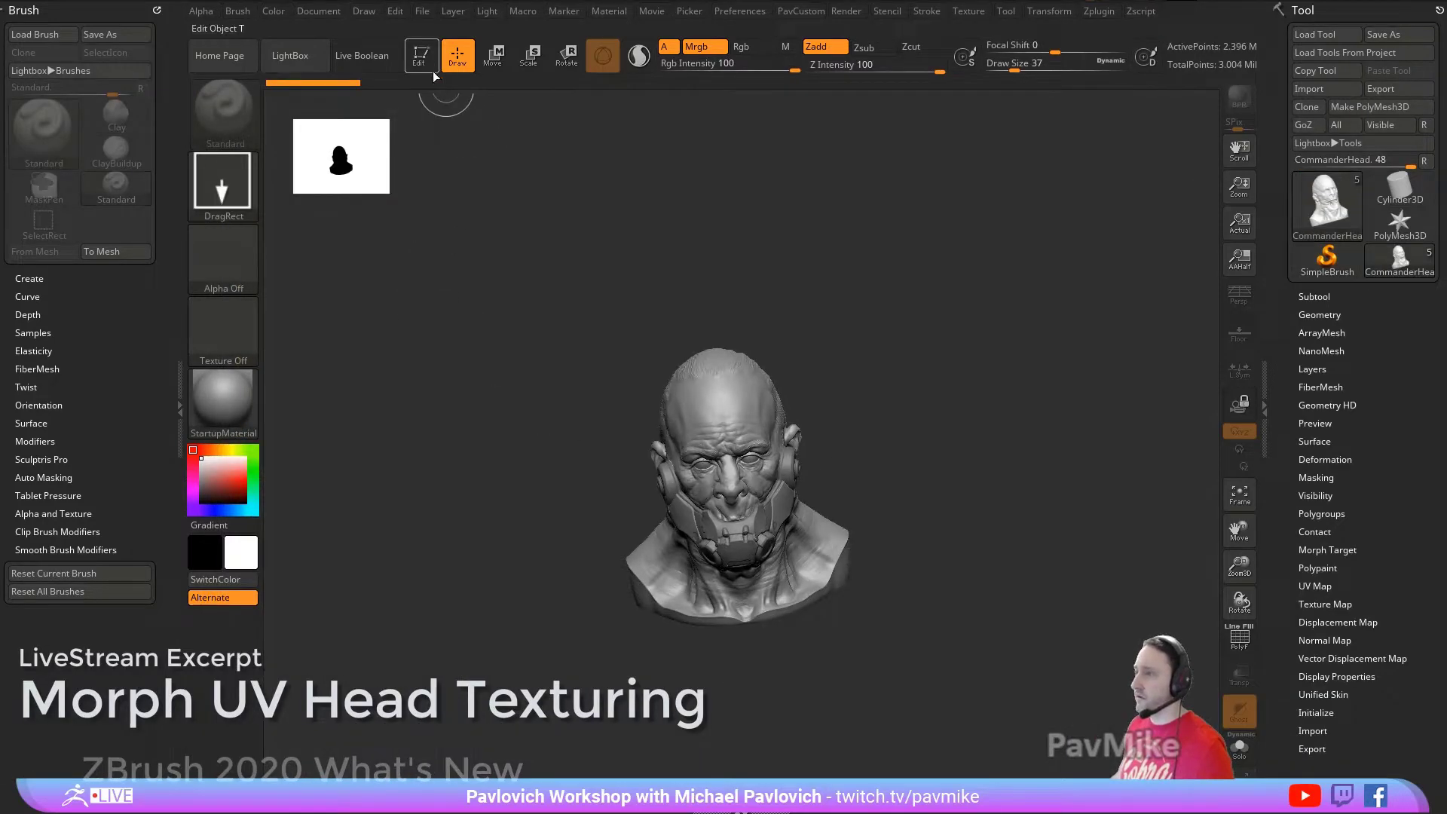
{"action": "key", "text": "f"}
{"action": "mouse_move", "coordinate": [1006, 433]}
{"action": "left_mouse_down"}
{"action": "mouse_move", "coordinate": [902, 420]}
{"action": "mouse_move", "coordinate": [980, 417]}
{"action": "mouse_move", "coordinate": [763, 330]}
{"action": "left_mouse_up"}
{"action": "key", "text": "s"}
{"action": "left_click", "coordinate": [898, 422]}
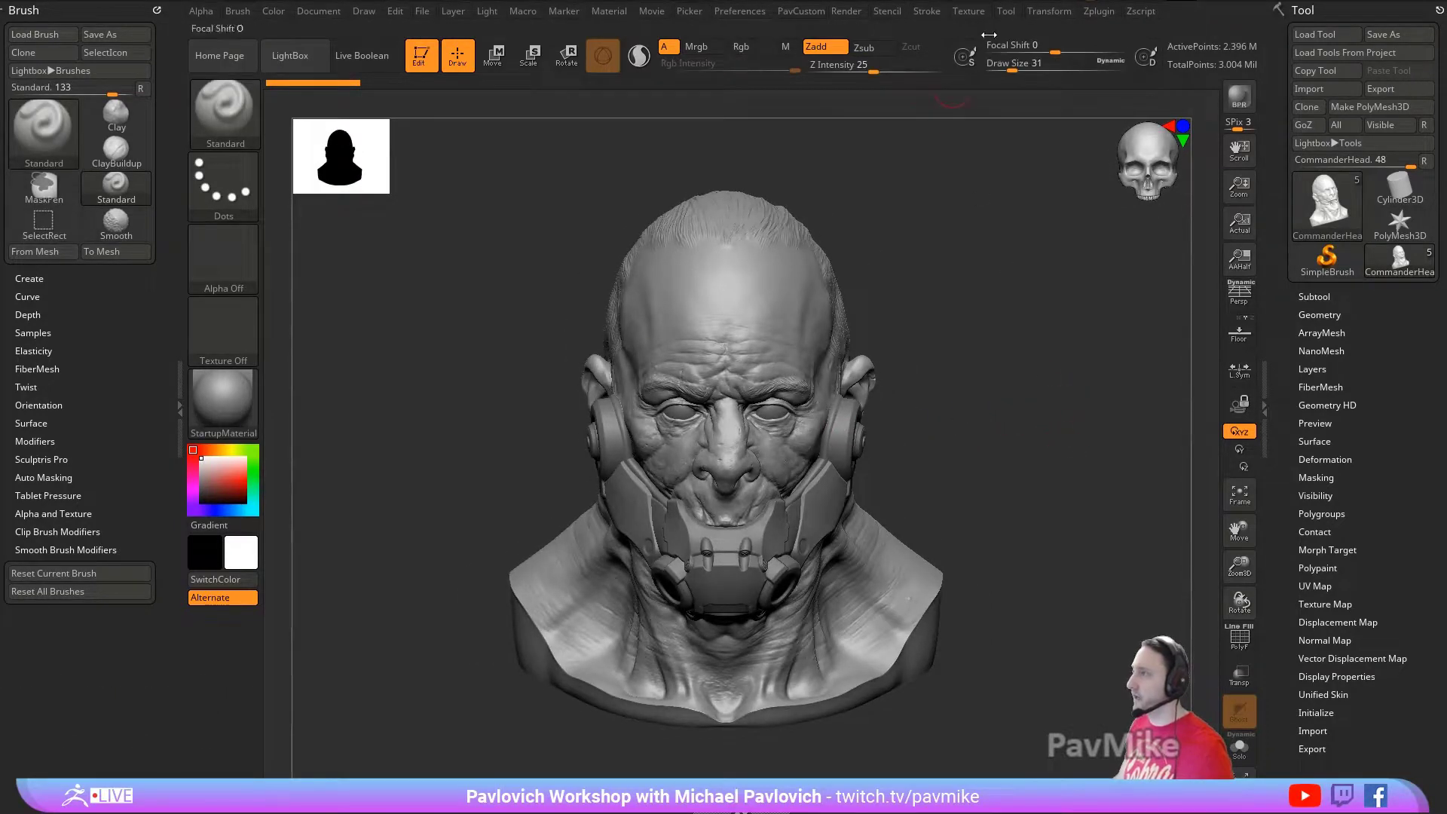
Step: Import the image 0005 Man head premade texture 0005.jpg, make it the active texture and check its color adjustments
{"action": "left_click", "coordinate": [984, 12]}
{"action": "left_click", "coordinate": [1006, 109]}
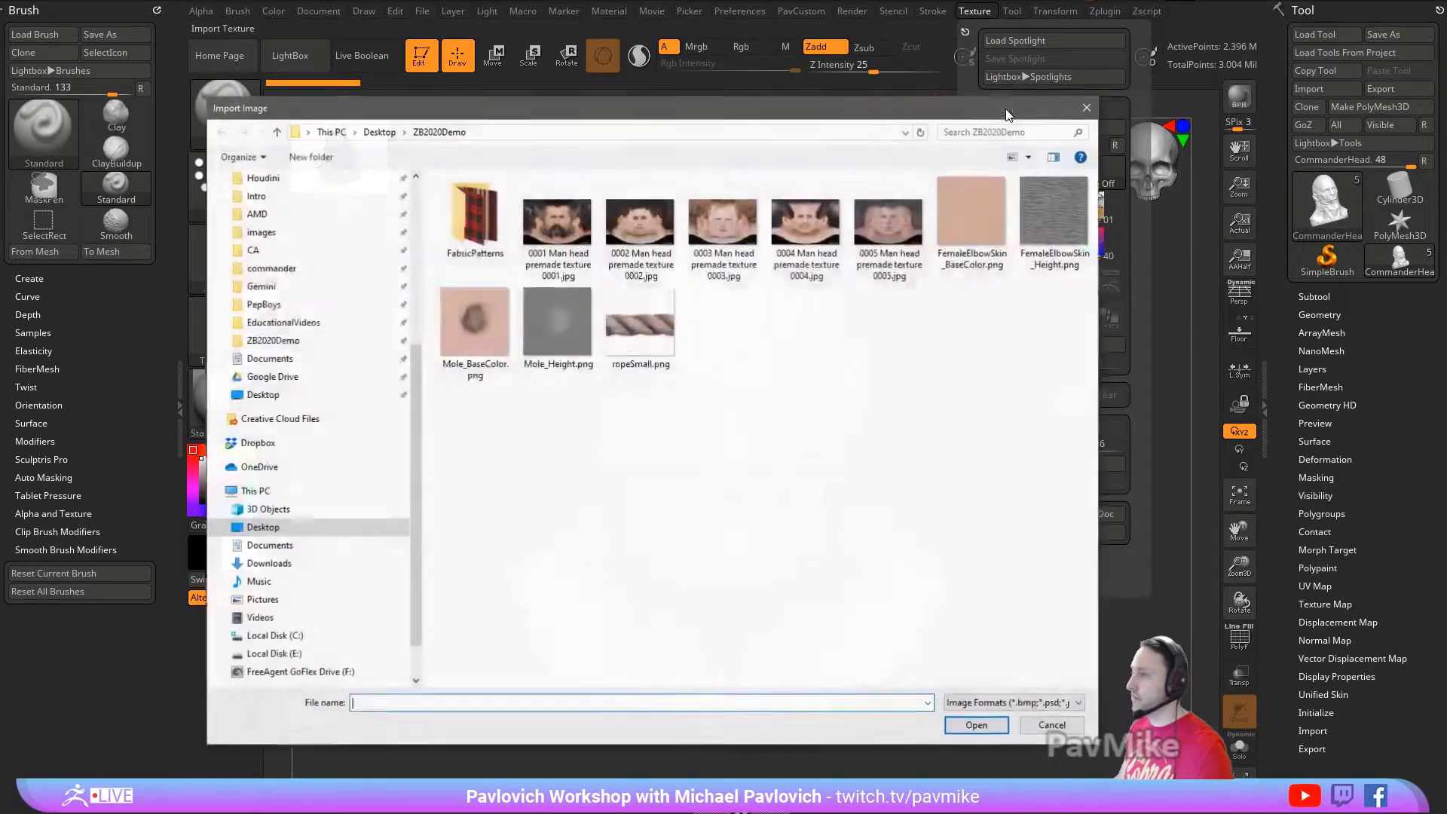
{"action": "double_click", "coordinate": [876, 233]}
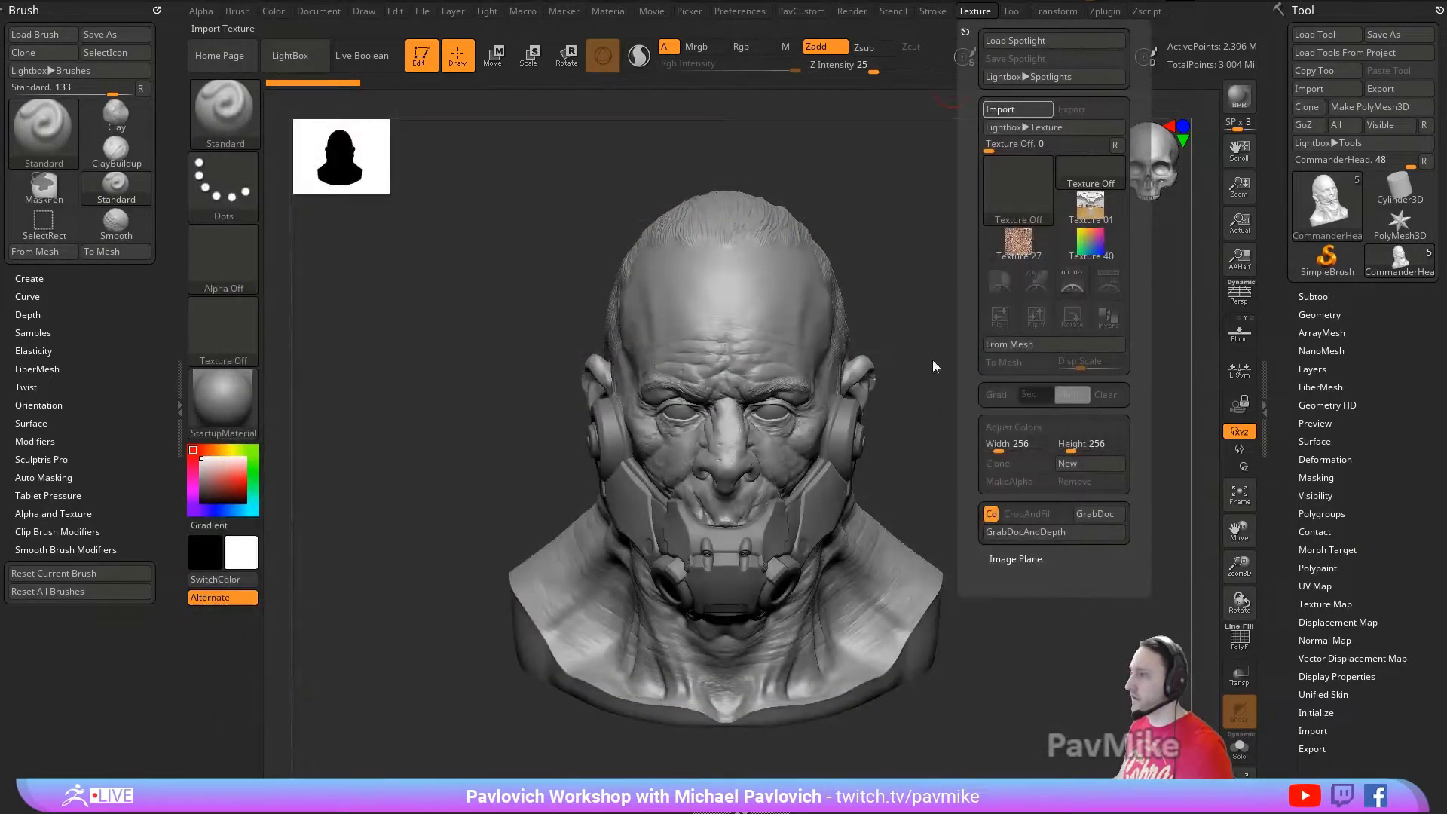
{"action": "left_click", "coordinate": [983, 12]}
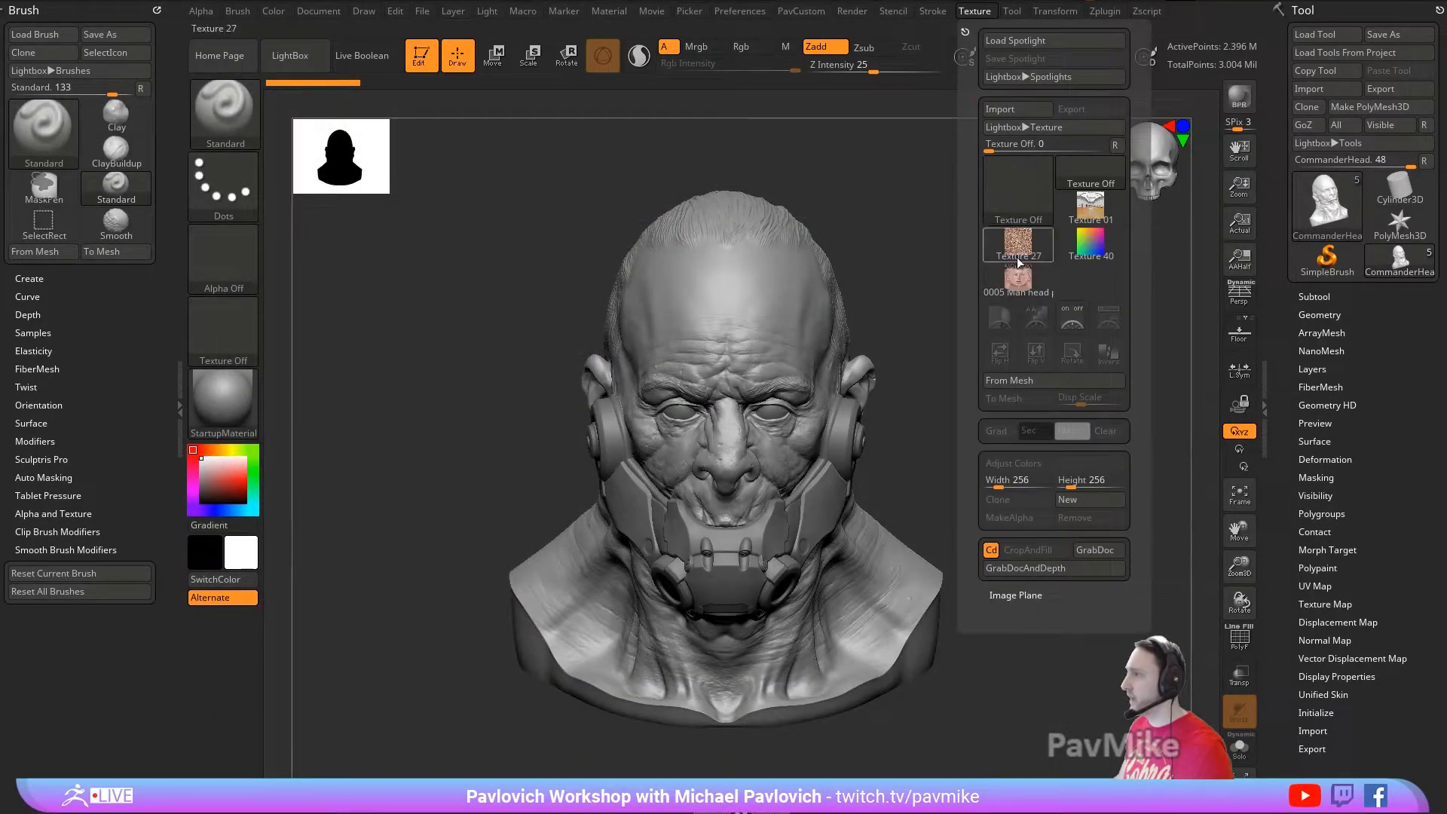
{"action": "left_click", "coordinate": [1017, 282]}
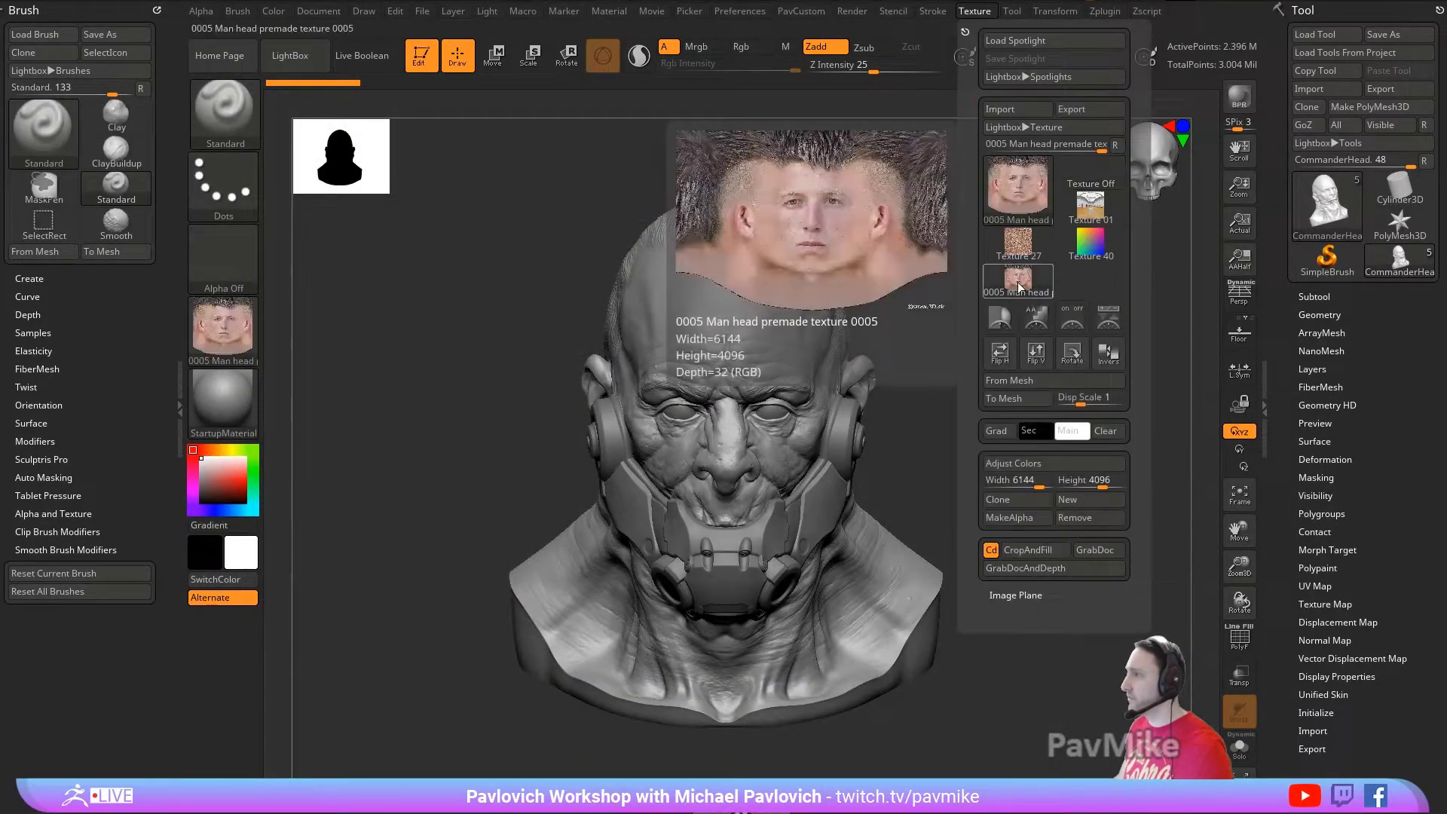
{"action": "left_click", "coordinate": [1029, 463]}
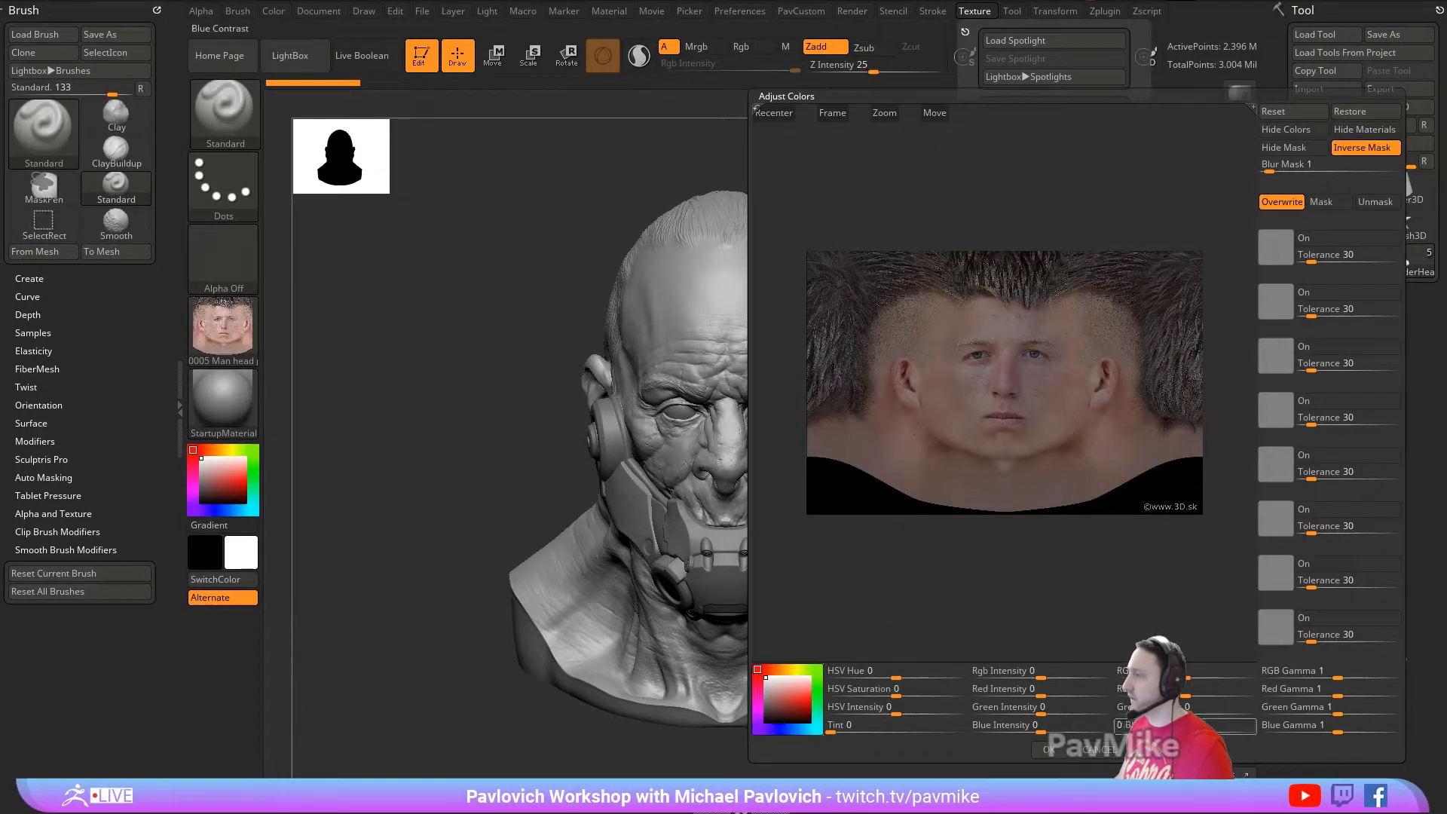
{"action": "left_click", "coordinate": [1097, 756]}
Step: Hide every subtool except CommanderHead and turn the head to a front view
{"action": "left_click_drag", "start_coordinate": [1092, 278], "coordinate": [988, 339]}
{"action": "mouse_move", "coordinate": [628, 391]}
{"action": "left_mouse_down"}
{"action": "mouse_move", "coordinate": [1033, 355]}
{"action": "mouse_move", "coordinate": [961, 384]}
{"action": "left_mouse_up"}
{"action": "left_click", "coordinate": [1314, 297], "text": "shift"}
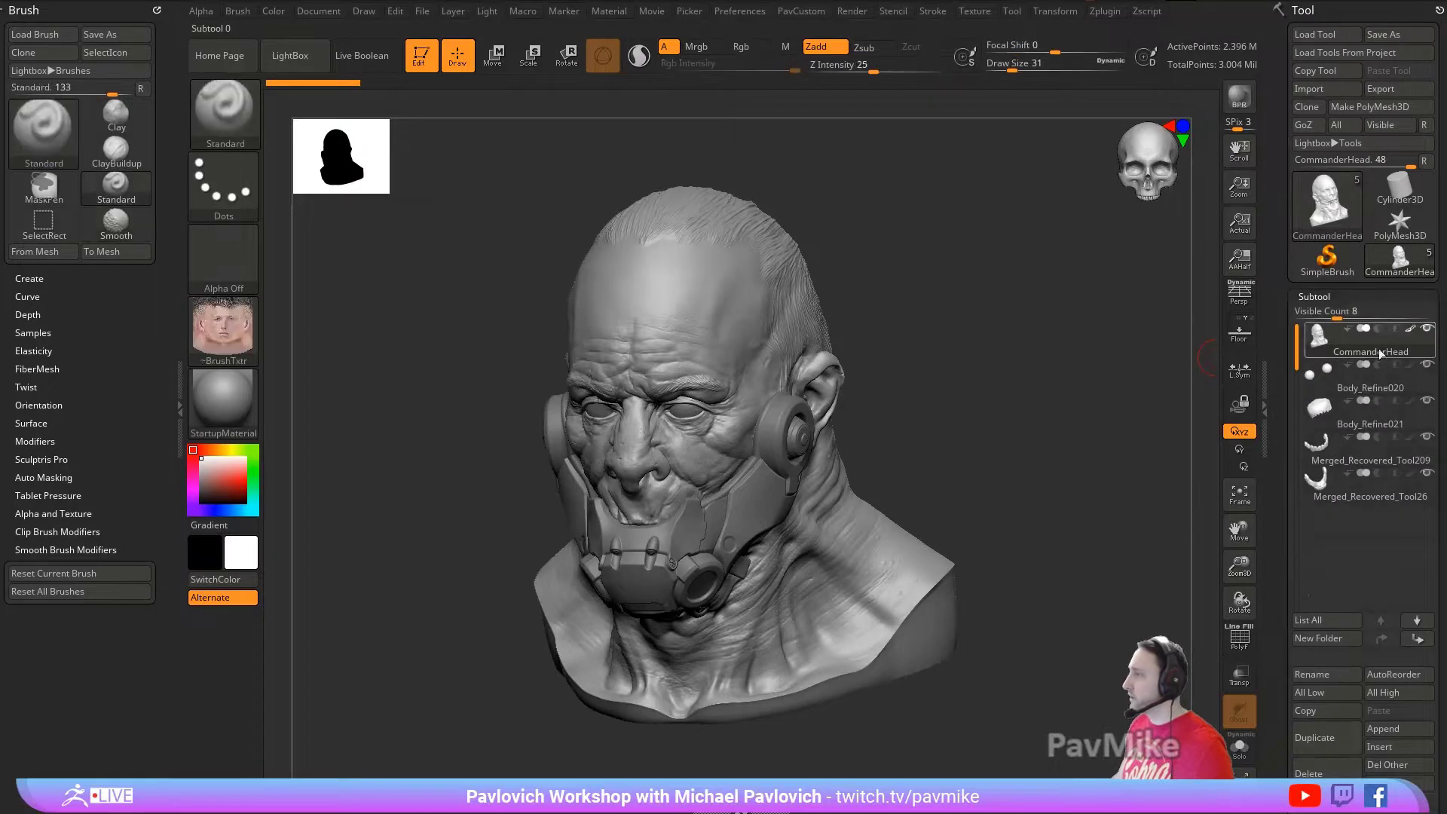
{"action": "left_click", "coordinate": [1429, 329], "text": "shift"}
{"action": "left_click_drag", "start_coordinate": [1131, 344], "coordinate": [1066, 339], "text": "shift"}
{"action": "mouse_move", "coordinate": [988, 365]}
{"action": "left_mouse_down", "text": "alt"}
{"action": "mouse_move", "coordinate": [979, 355]}
{"action": "mouse_move", "coordinate": [1169, 484]}
{"action": "left_mouse_up", "text": "alt"}
Step: Flatten the head into its UV layout with Morph UV and frame the face area
{"action": "left_click_drag", "start_coordinate": [1289, 459], "coordinate": [1289, 323]}
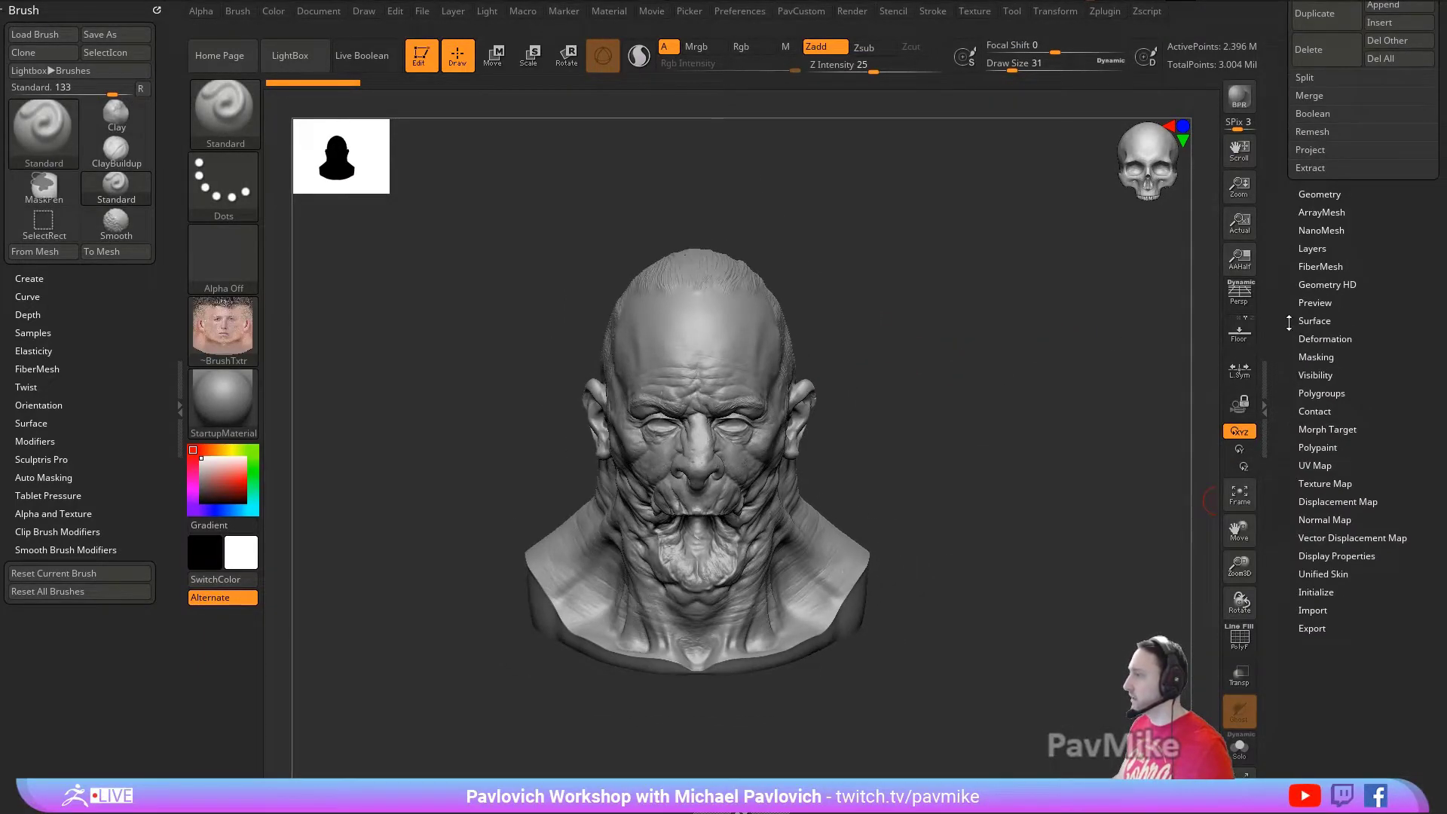
{"action": "left_click", "coordinate": [1316, 465]}
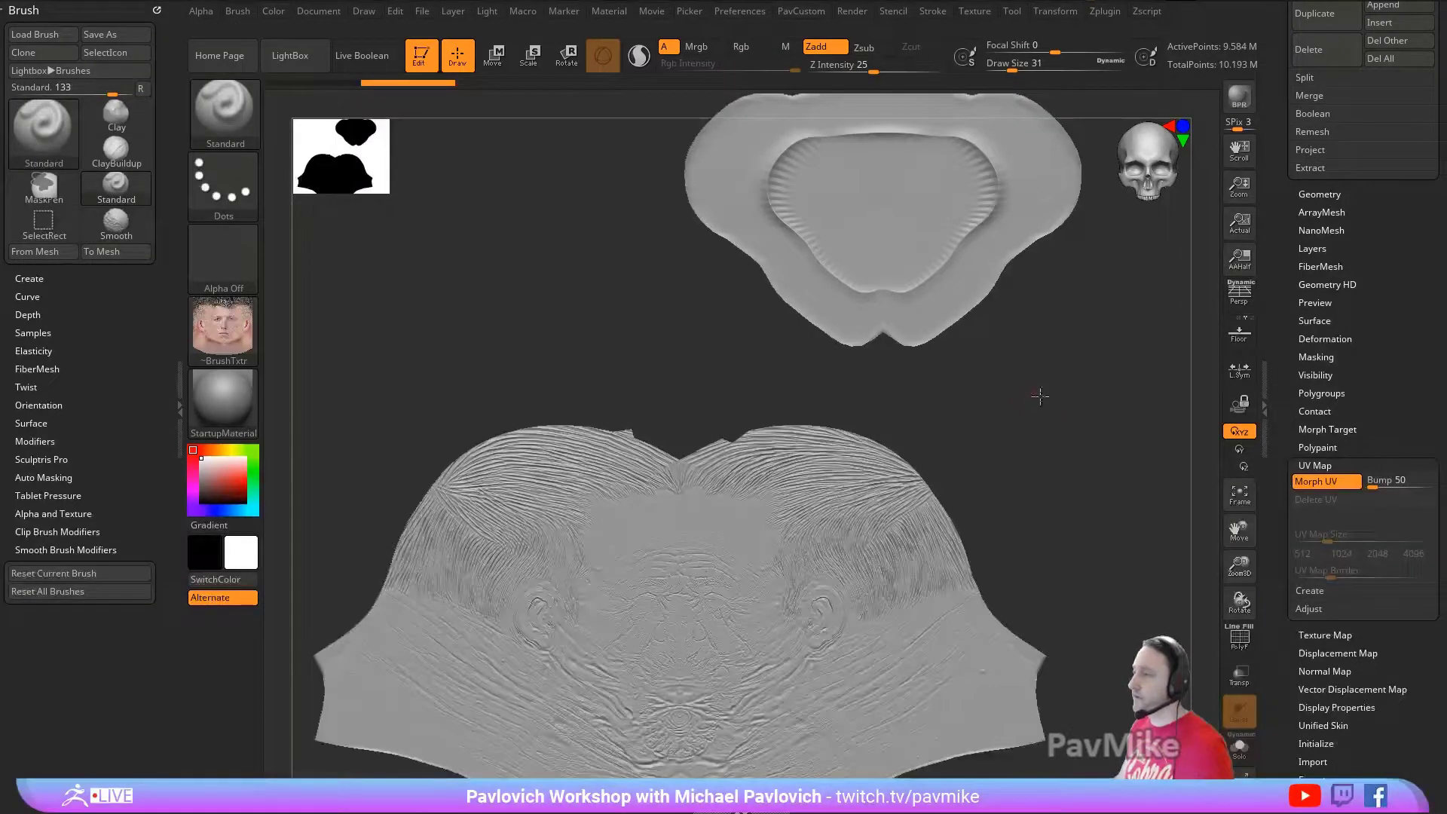
{"action": "key", "text": "f"}
{"action": "key", "text": "d"}
{"action": "left_click_drag", "start_coordinate": [1050, 362], "coordinate": [1098, 379], "text": "alt"}
{"action": "scroll", "coordinate": [749, 264], "scroll_direction": "up", "scroll_amount": 5}
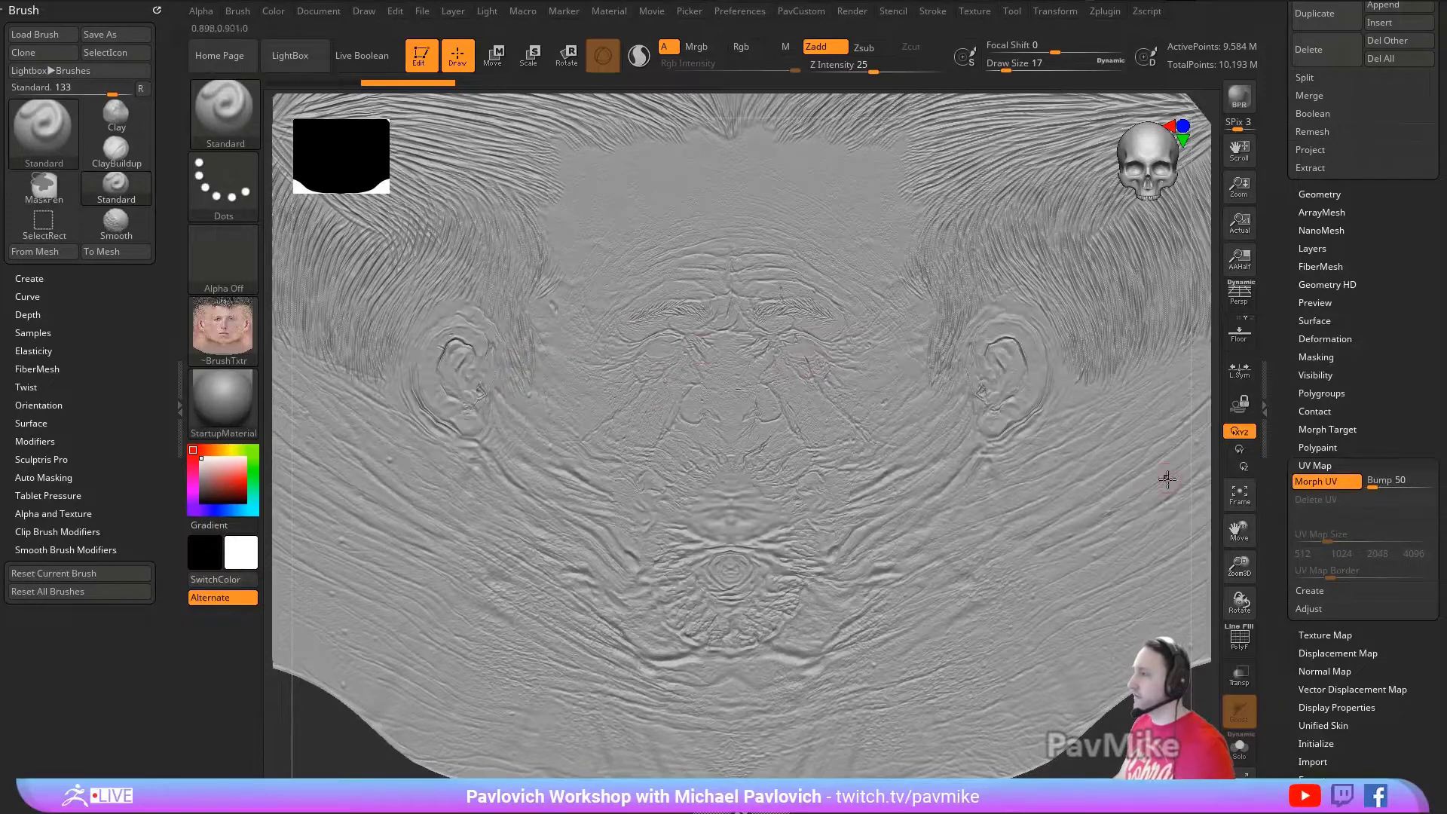
Step: Check the polyframe over the flattened UV layout and return the head to its 3D form
{"action": "left_click", "coordinate": [1241, 641]}
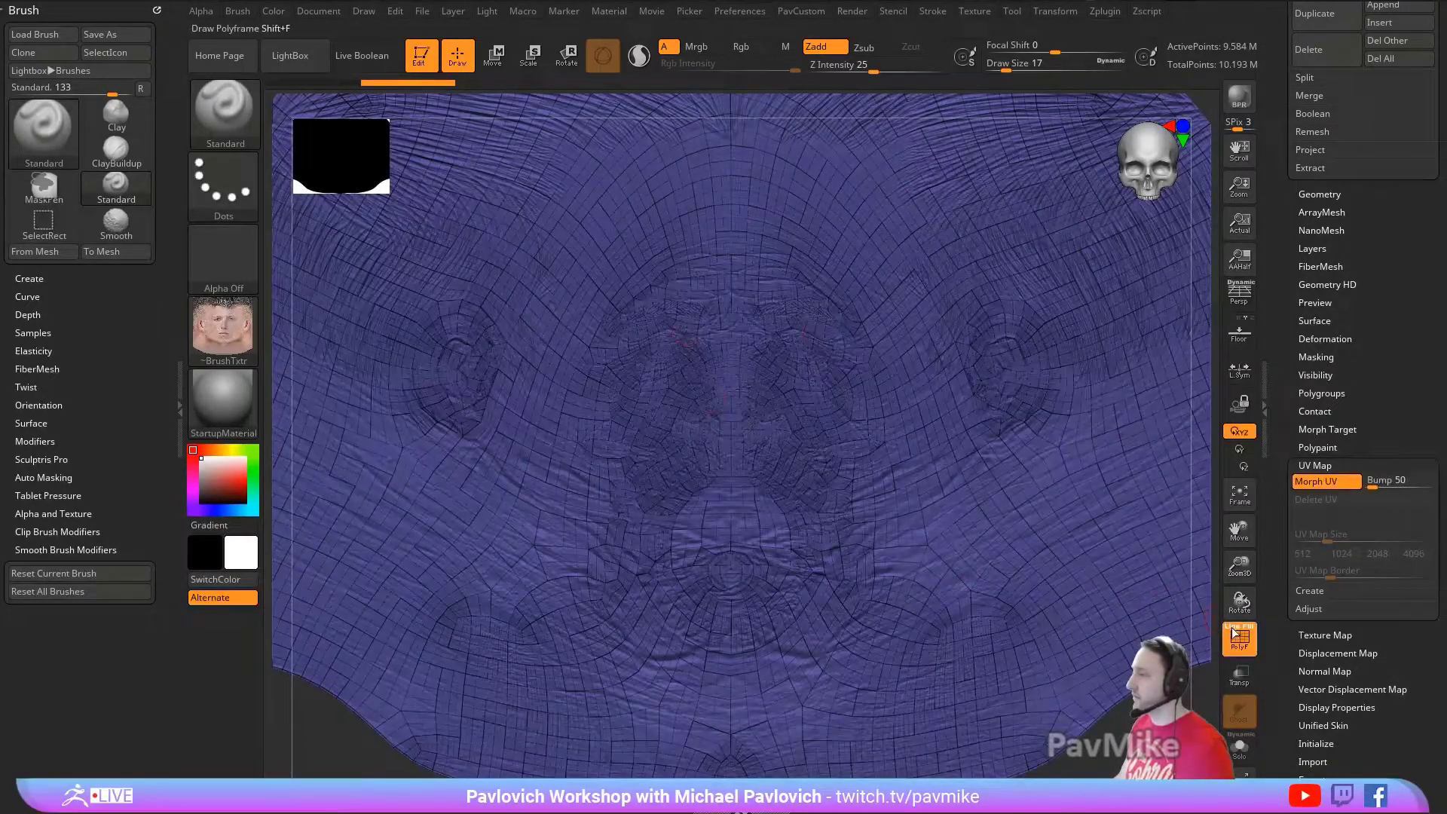
{"action": "left_click", "coordinate": [1239, 637]}
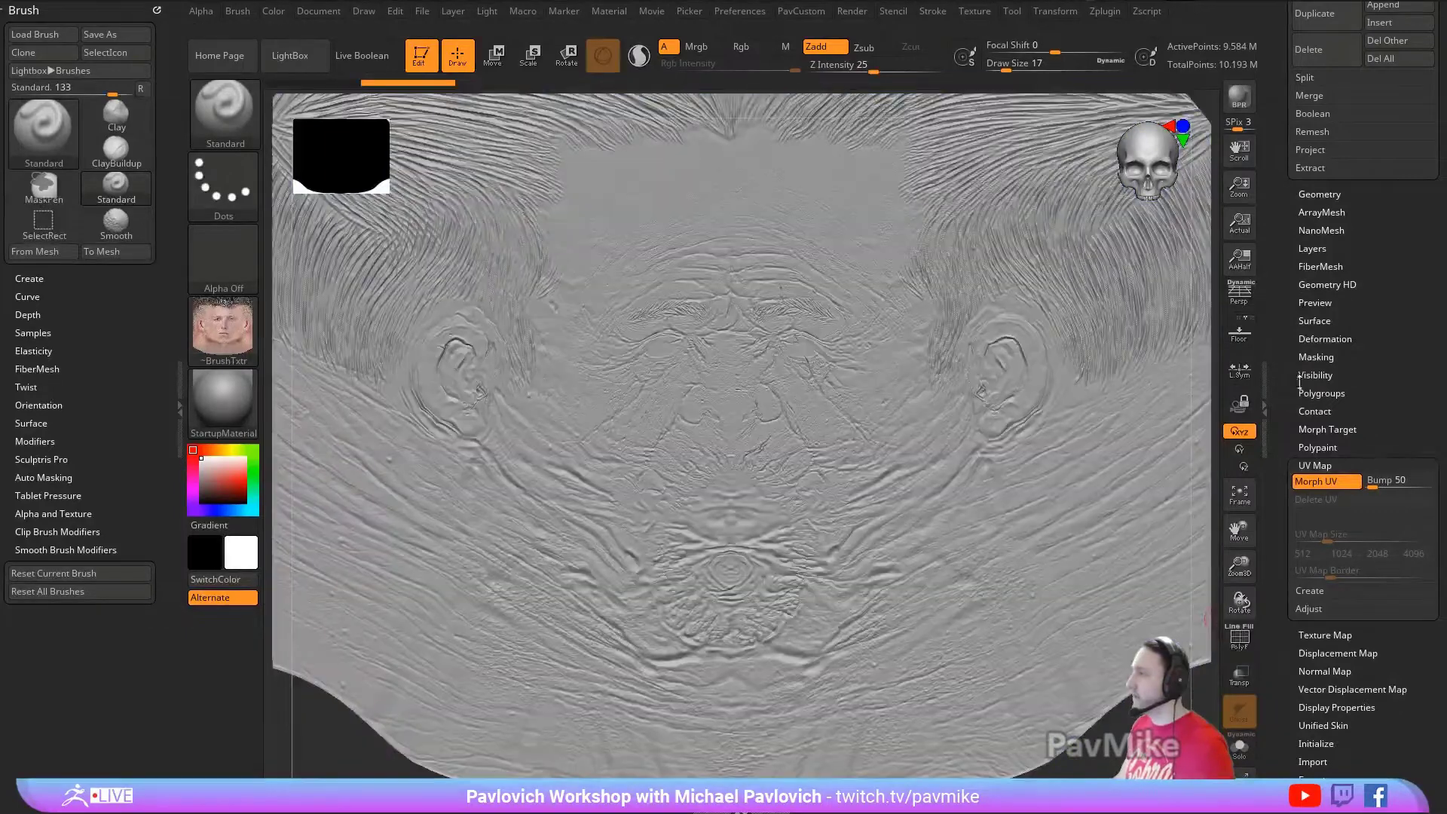
{"action": "left_click", "coordinate": [1312, 483]}
Step: View the head's polyframe at subdivision level 1 and return to subdivision level 6
{"action": "left_click", "coordinate": [1320, 193]}
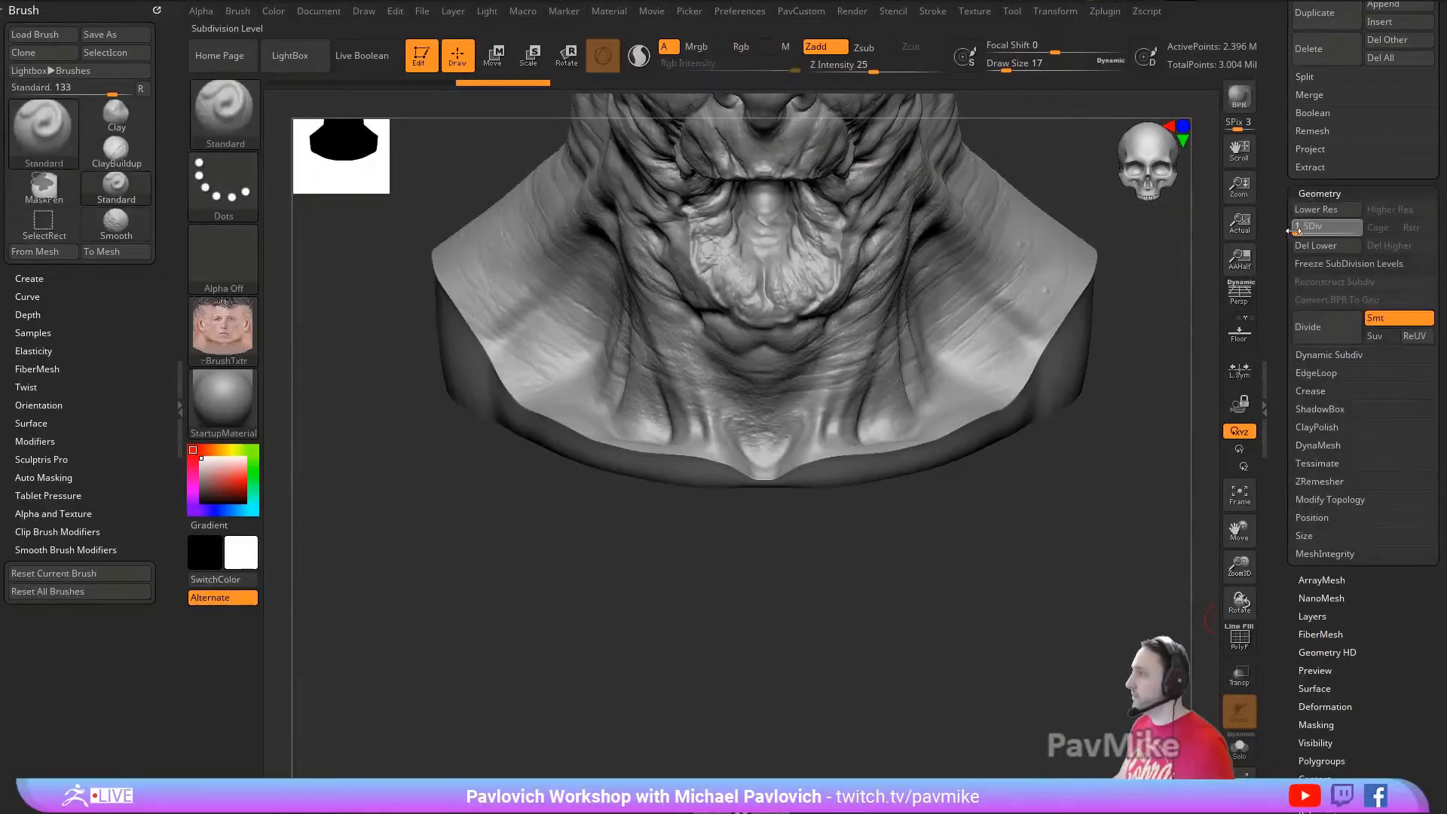
{"action": "left_click", "coordinate": [1293, 227]}
{"action": "left_click", "coordinate": [1246, 643]}
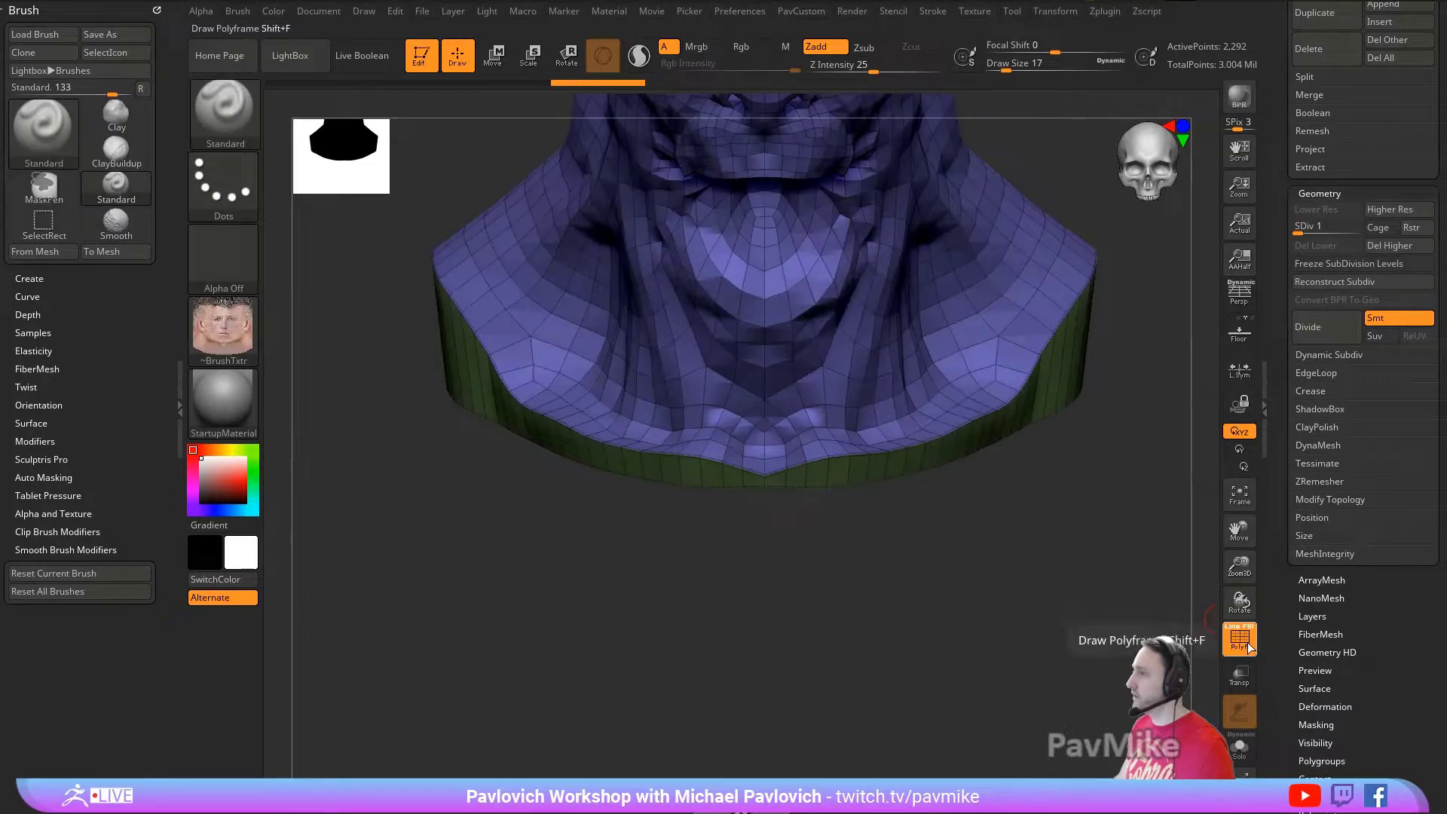
{"action": "left_click", "coordinate": [1361, 226]}
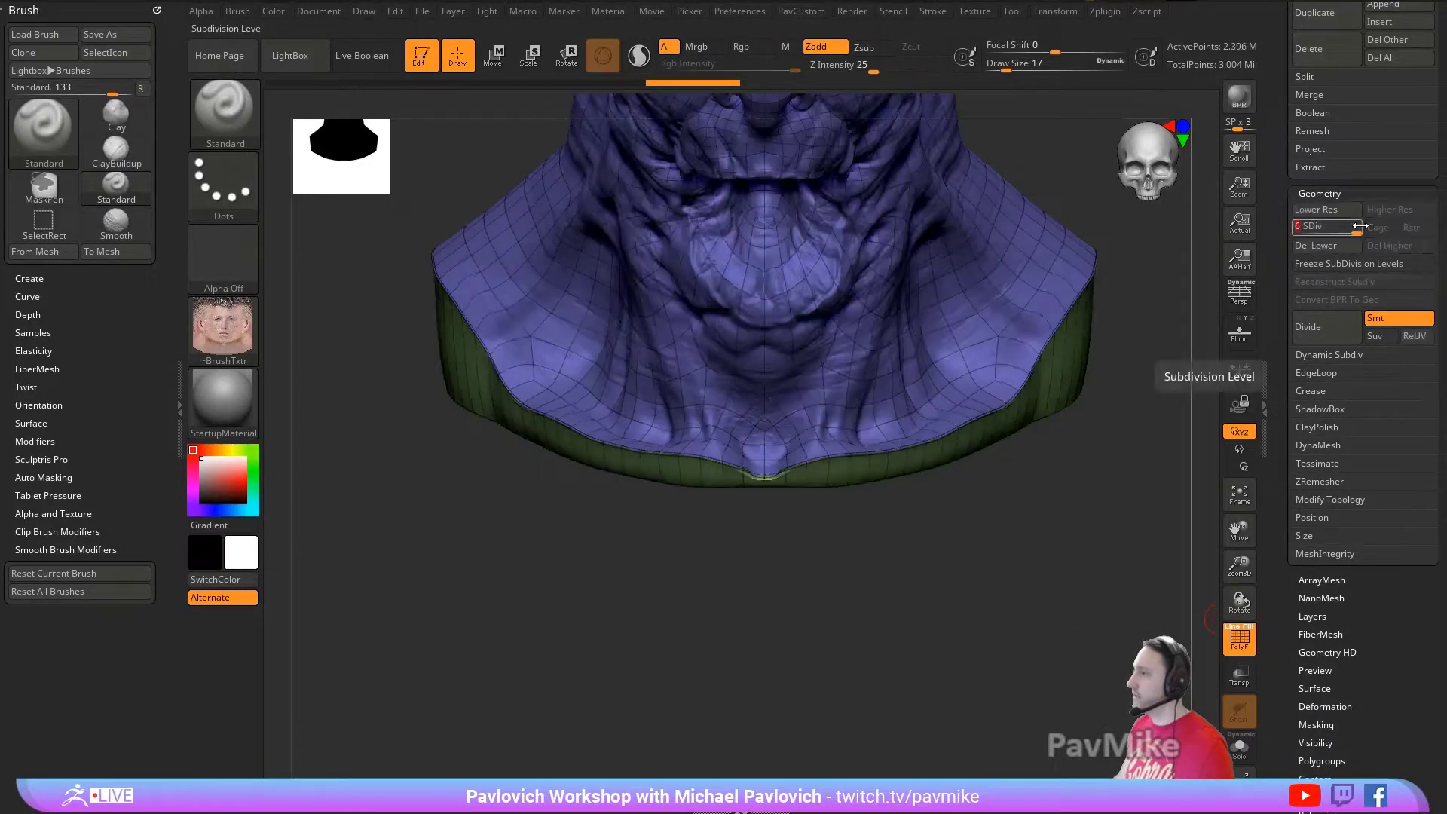
Step: Examine the UV layout's wireframe without the polygroup fill, using Morph UV, and return to the 3D head
{"action": "left_click_drag", "start_coordinate": [1280, 652], "coordinate": [1272, 527]}
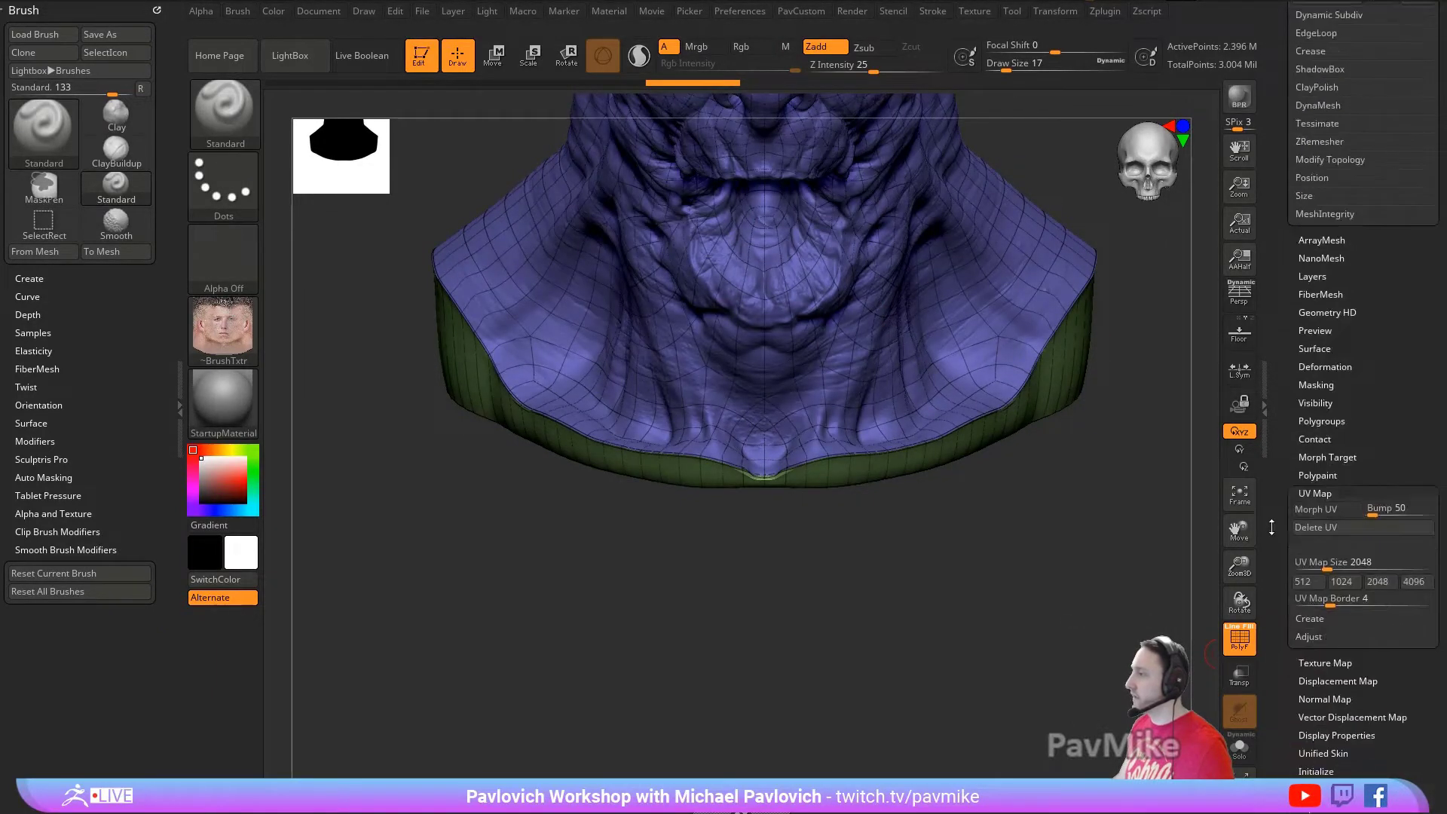
{"action": "left_click", "coordinate": [1319, 511]}
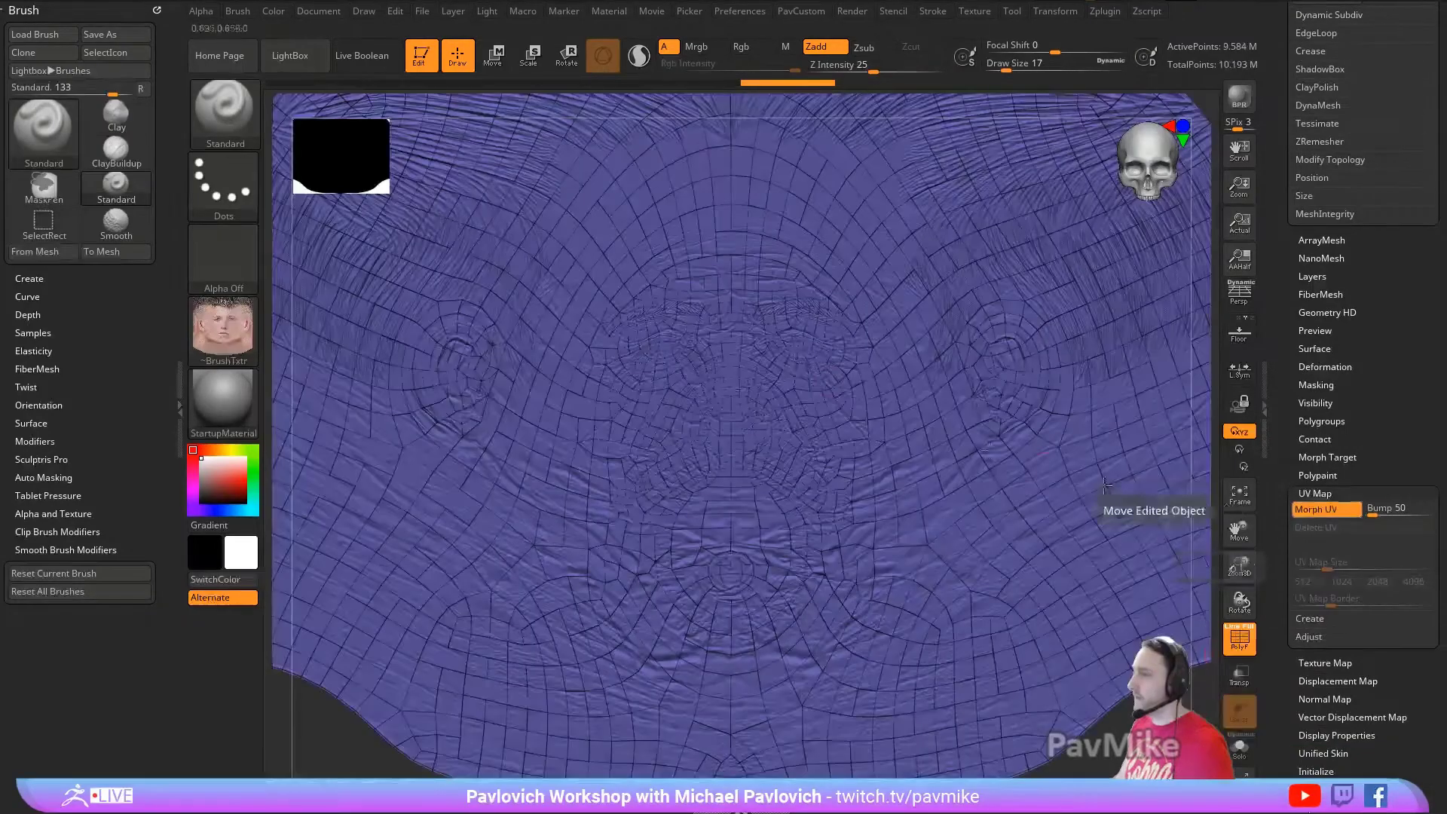
{"action": "left_click", "coordinate": [1247, 629]}
{"action": "mouse_move", "coordinate": [609, 350]}
{"action": "right_mouse_down", "text": "ctrl"}
{"action": "mouse_move", "coordinate": [609, 253]}
{"action": "mouse_move", "coordinate": [613, 350]}
{"action": "right_mouse_up", "text": "ctrl"}
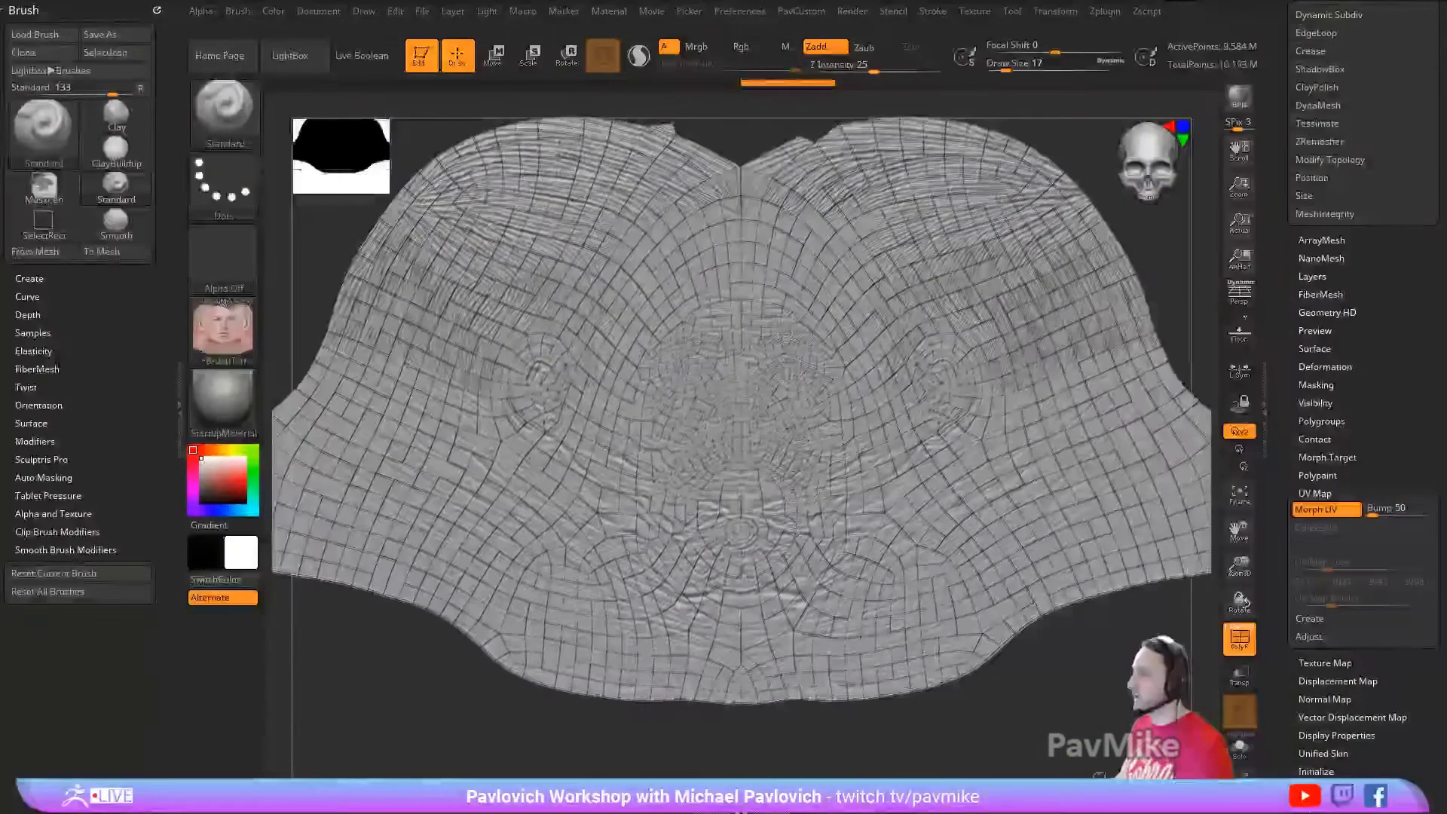
{"action": "right_click_drag", "start_coordinate": [1065, 732], "coordinate": [1036, 747], "text": "alt"}
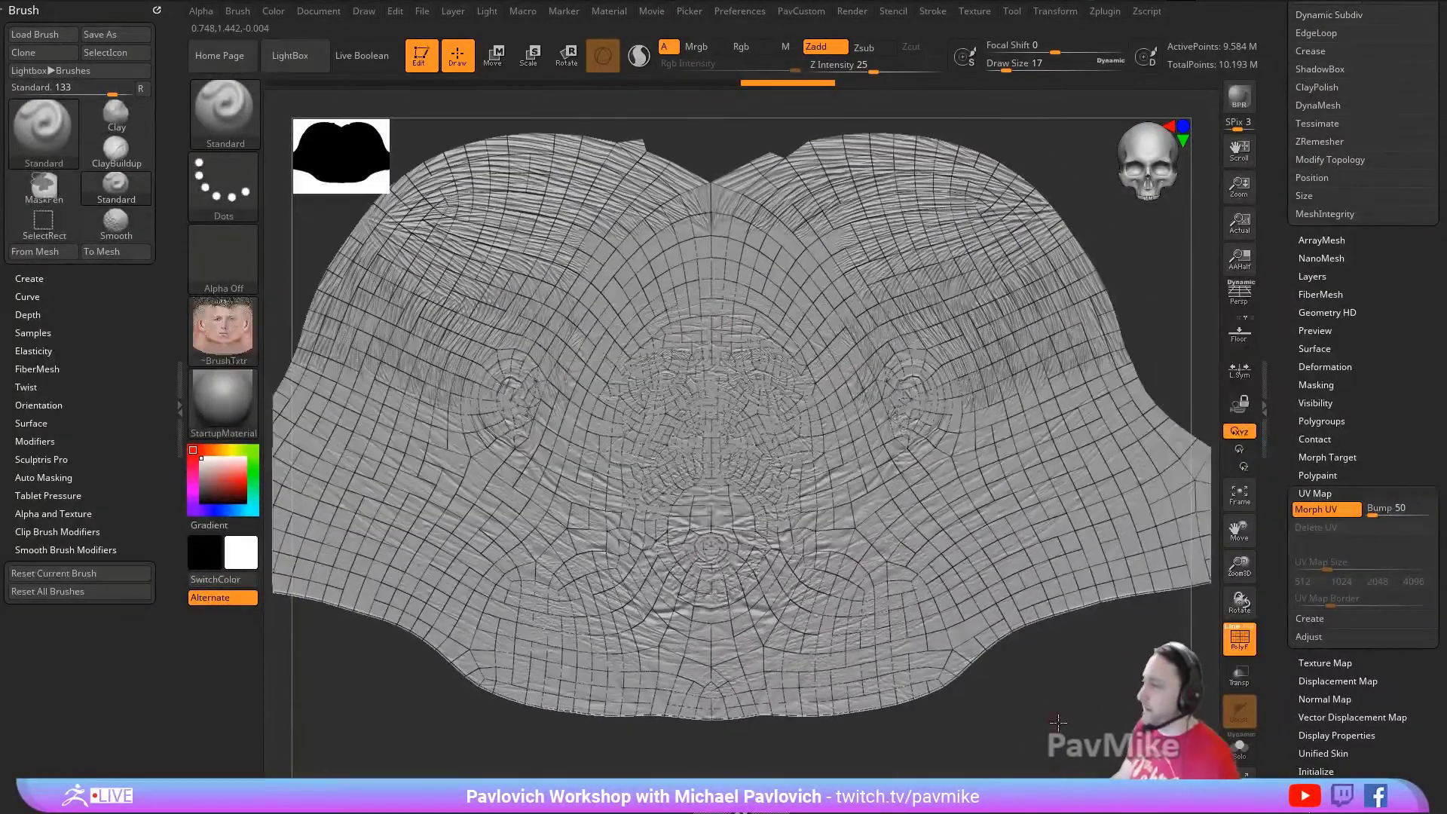
{"action": "left_click", "coordinate": [1312, 510]}
Step: Frame the head without polyframe, pick a dark grey paint color and set the draw size to 27
{"action": "left_click_drag", "start_coordinate": [1225, 592], "coordinate": [1212, 601]}
{"action": "key", "text": "f"}
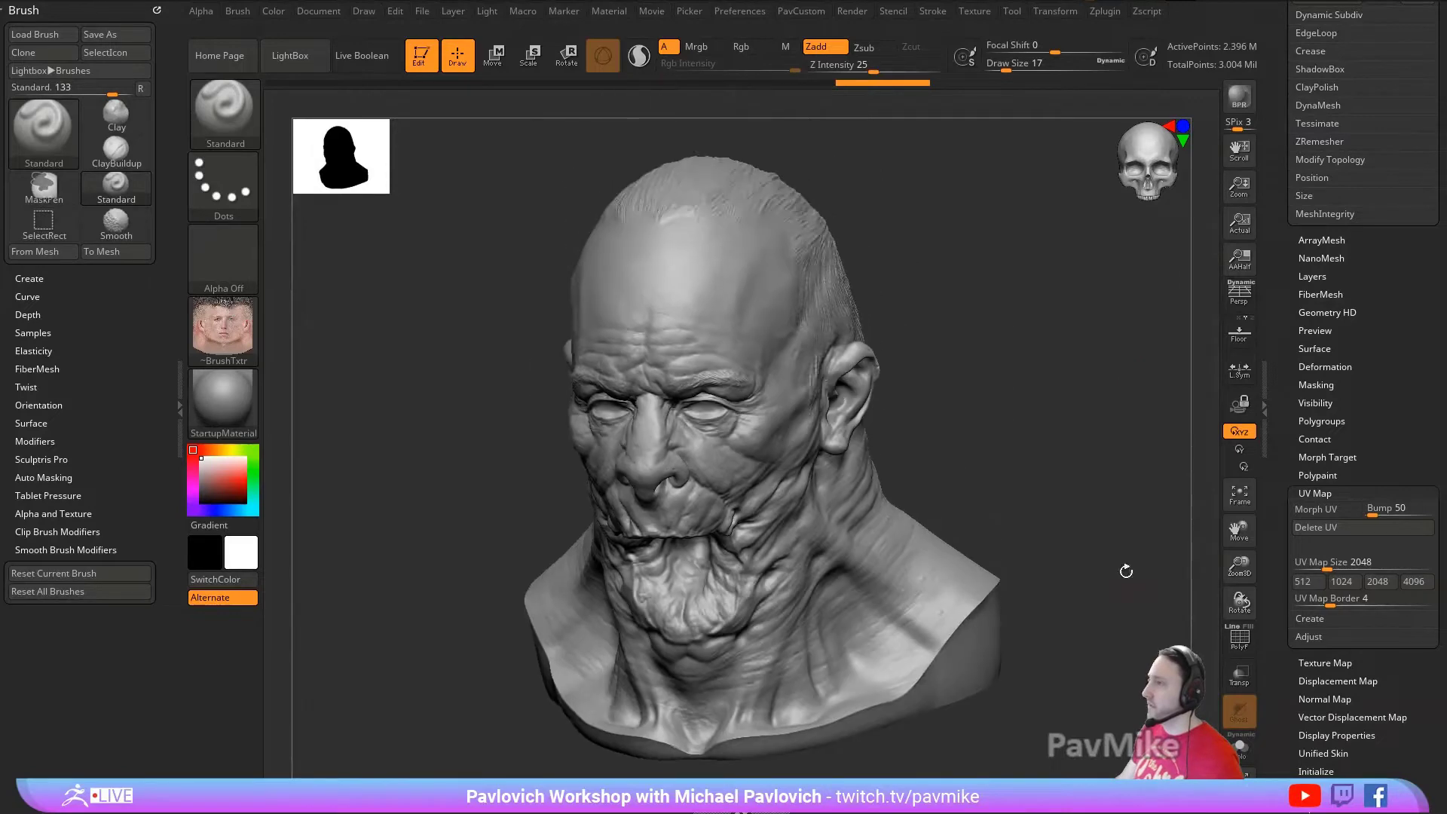
{"action": "left_click_drag", "start_coordinate": [1124, 569], "coordinate": [1138, 595], "text": "alt"}
{"action": "left_click_drag", "start_coordinate": [1030, 336], "coordinate": [1078, 341], "text": "shift"}
{"action": "key", "text": "s"}
{"action": "left_click_drag", "start_coordinate": [759, 373], "coordinate": [769, 377]}
{"action": "key", "text": "2"}
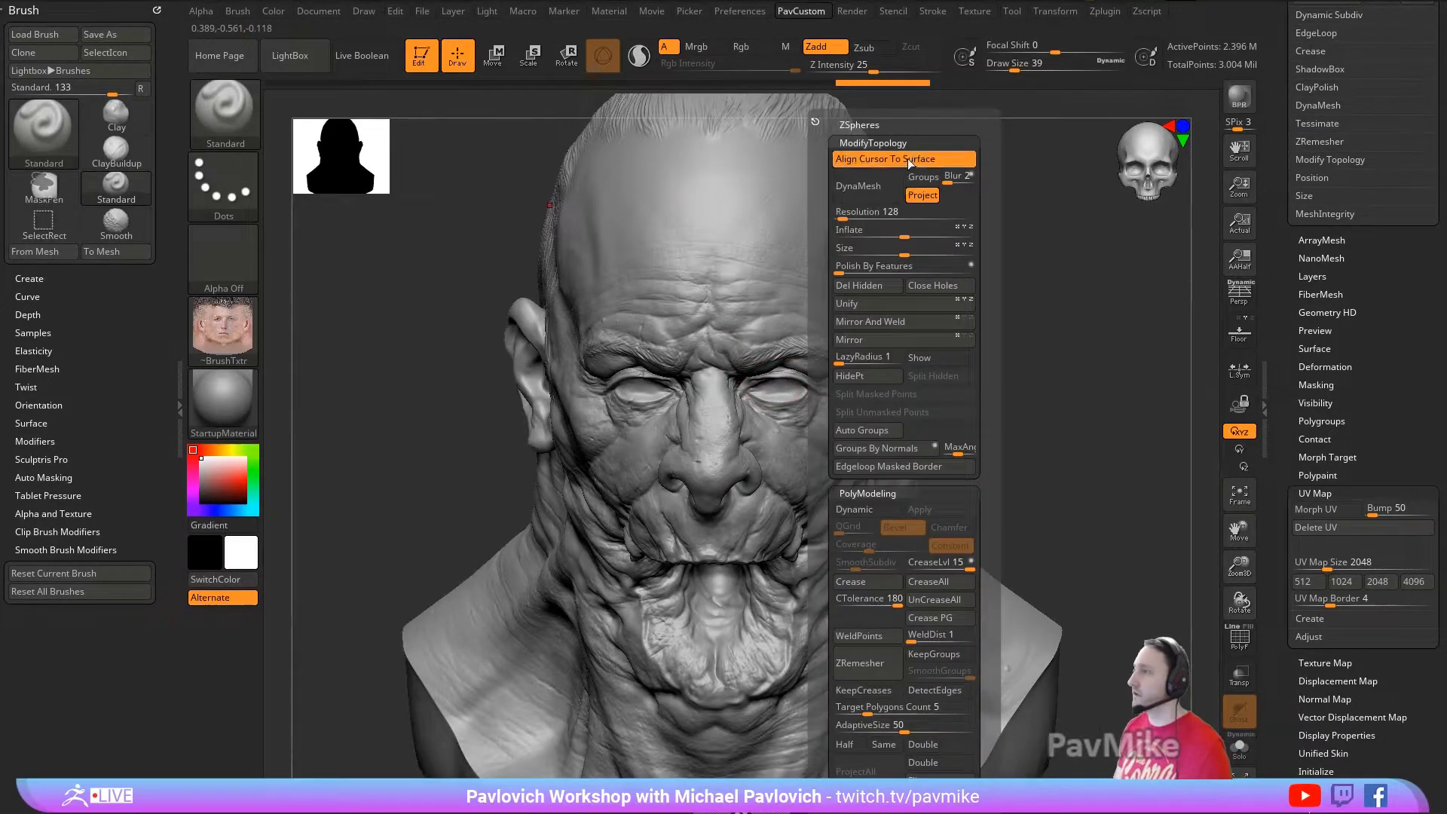
{"action": "left_click_drag", "start_coordinate": [1111, 326], "coordinate": [1021, 345]}
{"action": "key", "text": "bracketleft"}
{"action": "left_click", "coordinate": [201, 491]}
{"action": "mouse_move", "coordinate": [505, 460]}
{"action": "left_mouse_down", "text": "alt"}
{"action": "mouse_move", "coordinate": [456, 446]}
{"action": "mouse_move", "coordinate": [457, 457]}
{"action": "left_mouse_up", "text": "alt"}
{"action": "key", "text": "bracketleft"}
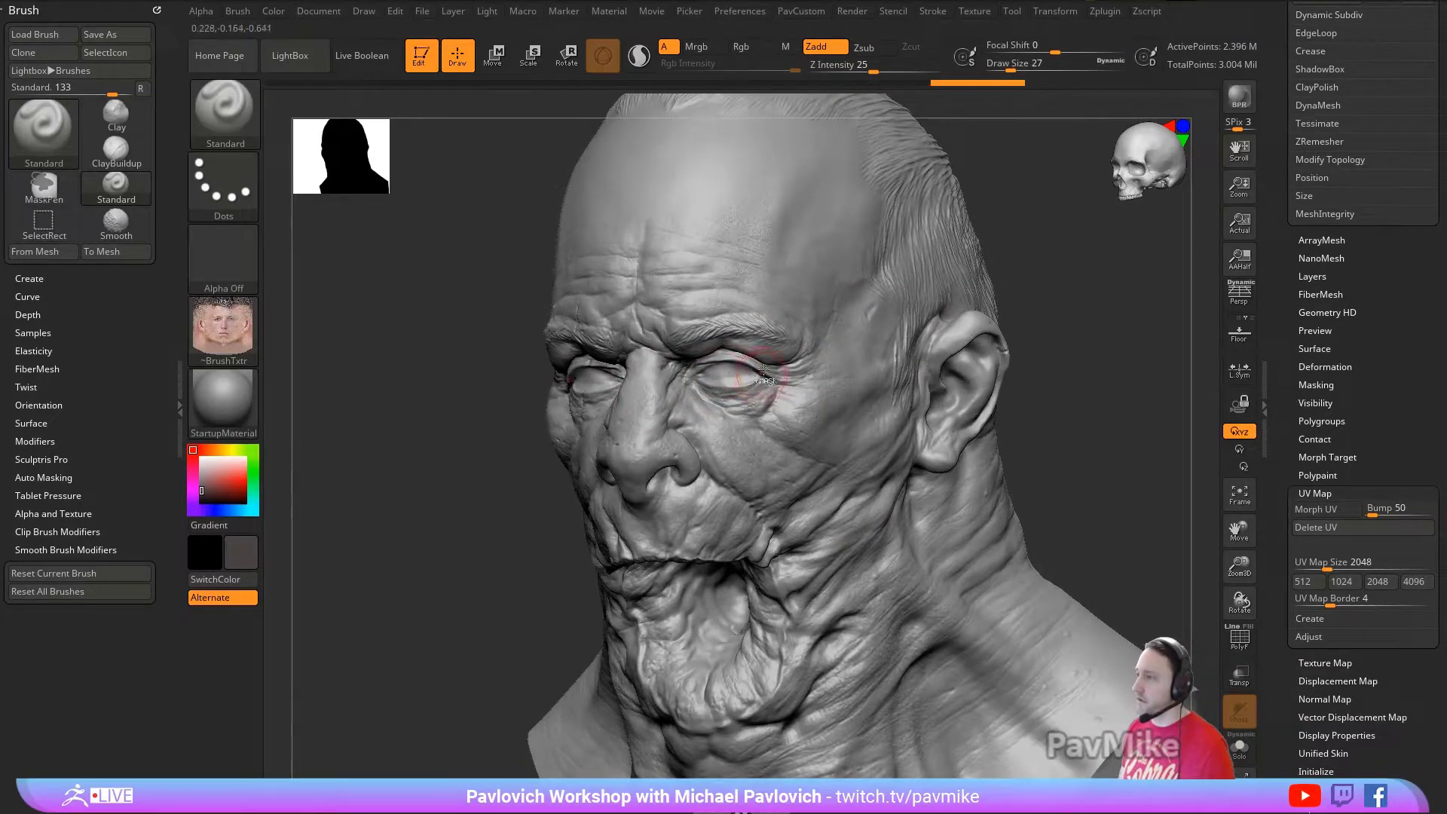
Step: Set the Standard brush to Rgb only, draw size 13 and no texture, and paint both eyes dark
{"action": "left_click", "coordinate": [830, 52]}
{"action": "key", "text": "s"}
{"action": "mouse_move", "coordinate": [752, 389]}
{"action": "left_mouse_down"}
{"action": "mouse_move", "coordinate": [716, 381]}
{"action": "mouse_move", "coordinate": [764, 389]}
{"action": "left_mouse_up"}
{"action": "key", "text": "2"}
{"action": "left_click", "coordinate": [224, 328]}
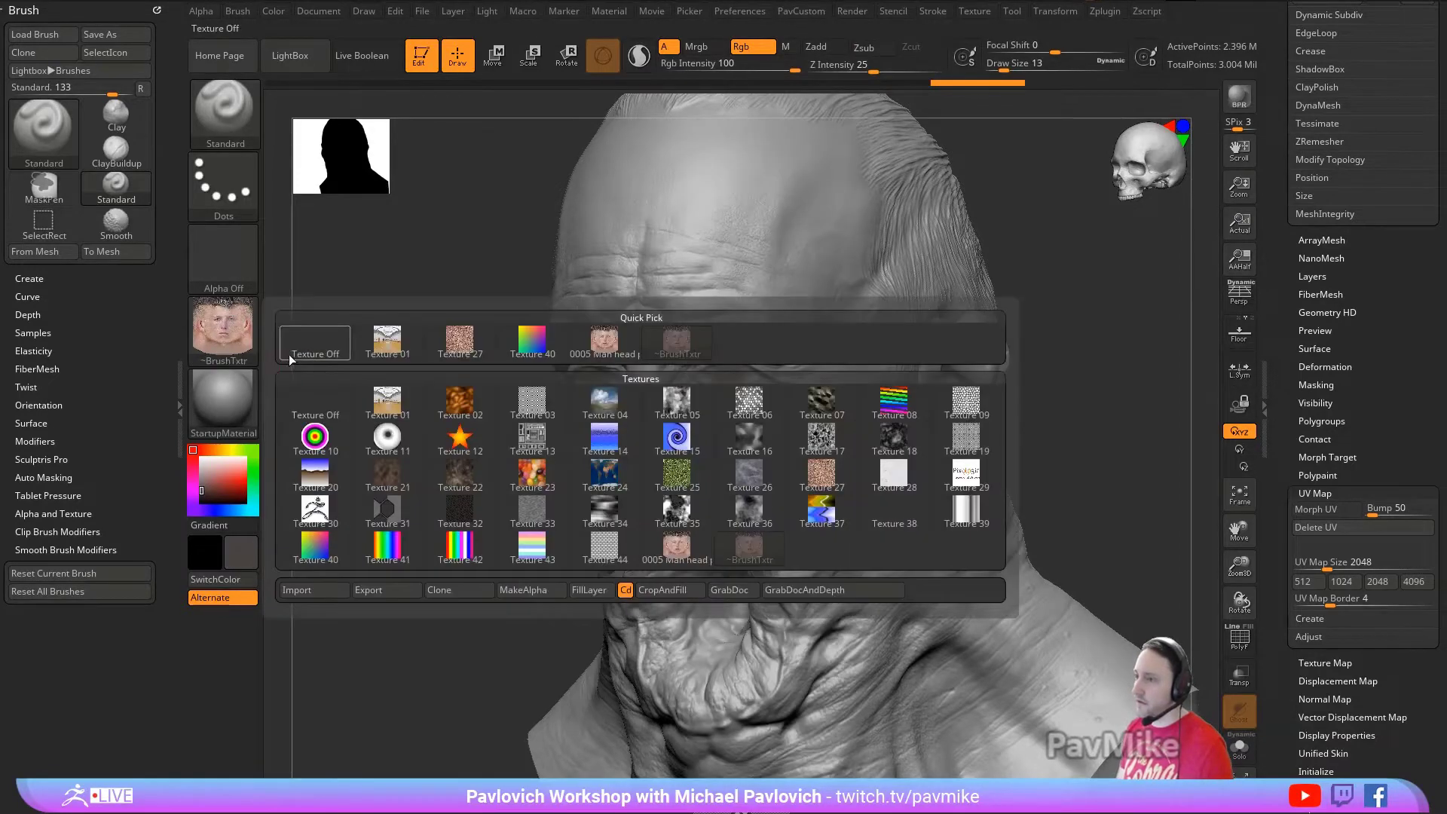
{"action": "left_click", "coordinate": [294, 358]}
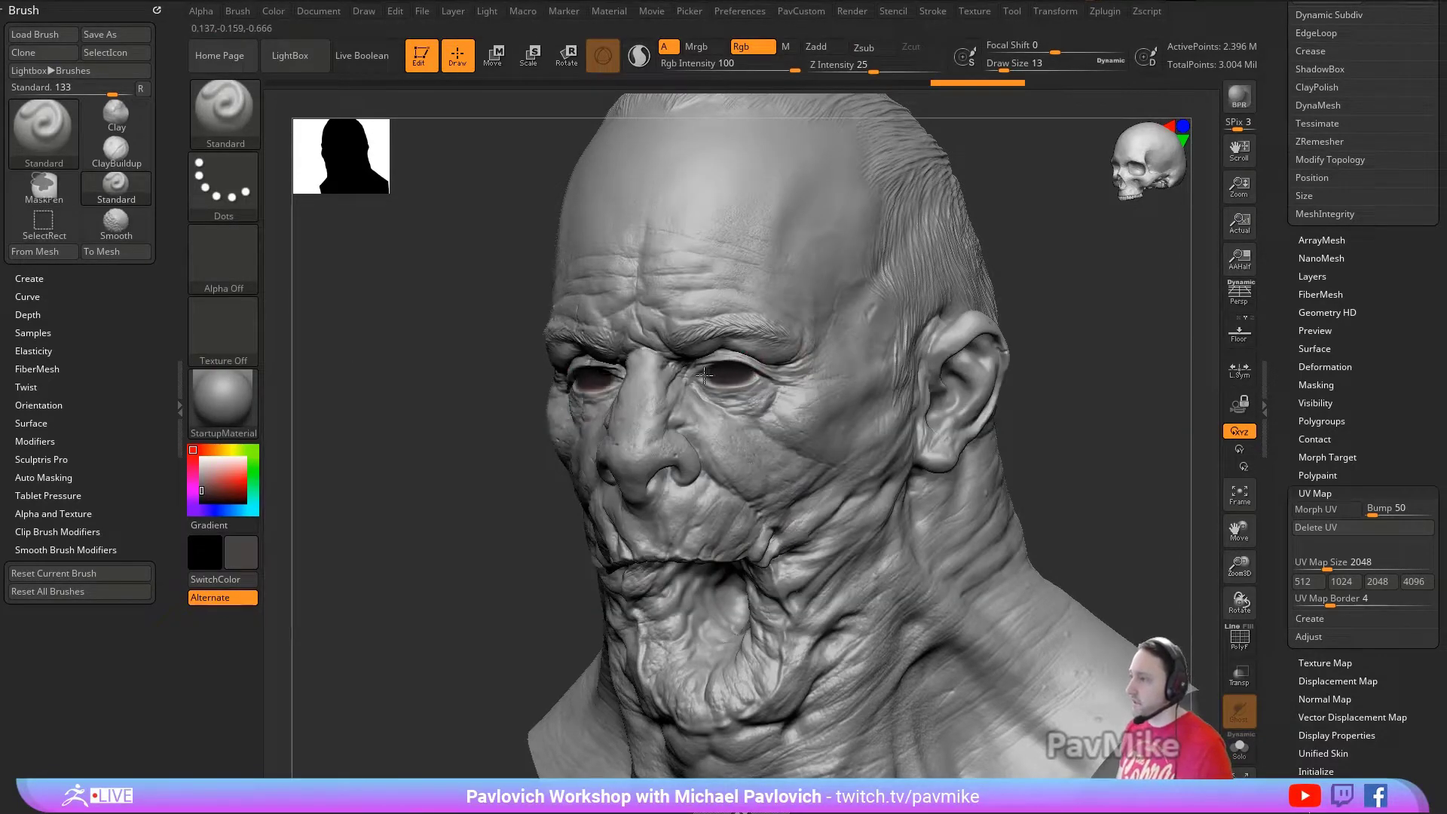
{"action": "key", "text": "ctrl+shift+z"}
Step: Paint the ear canals and the nostrils dark, using draw size 16 for the nostrils
{"action": "left_click_drag", "start_coordinate": [1102, 351], "coordinate": [962, 391]}
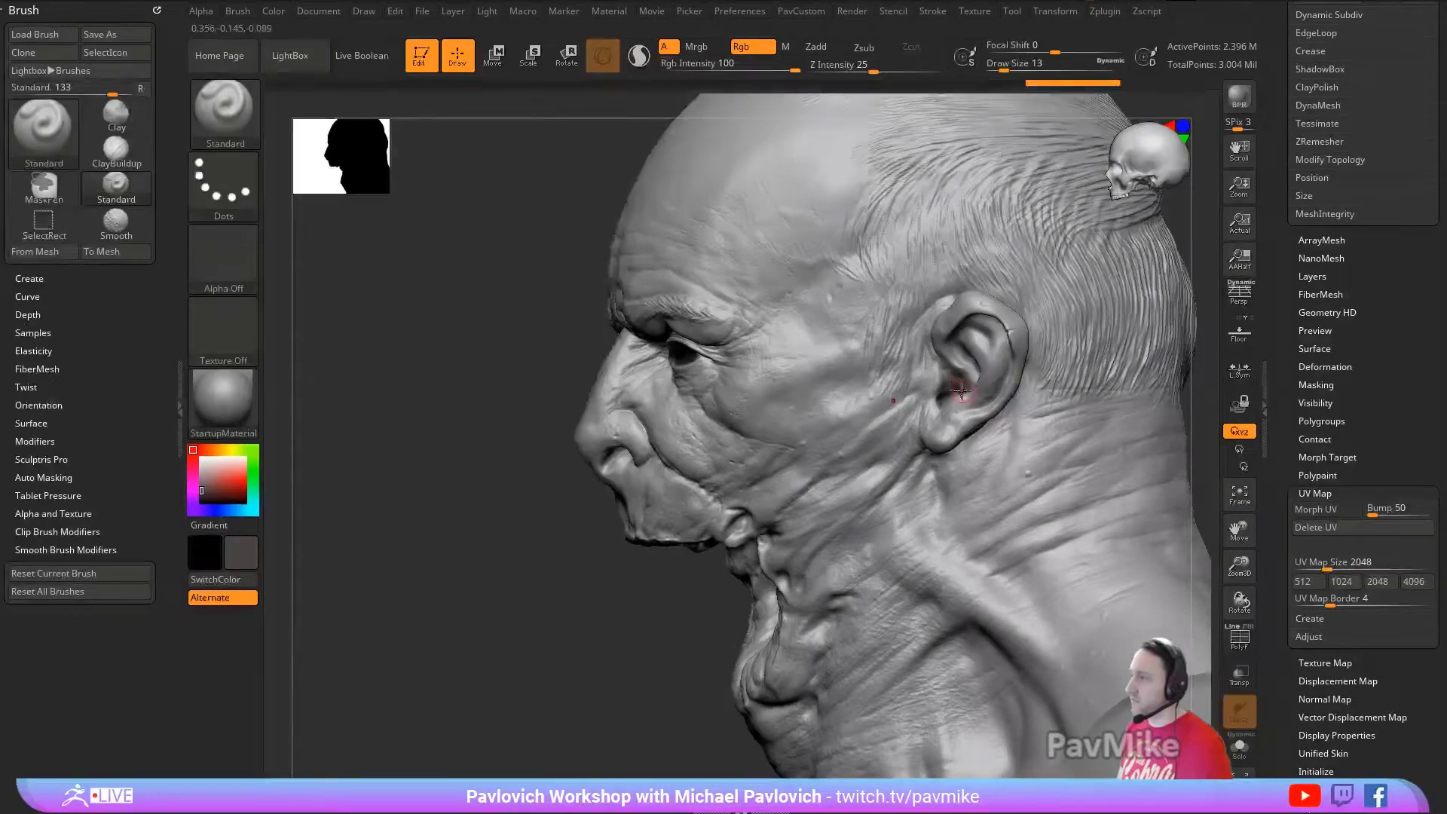
{"action": "right_click_drag", "start_coordinate": [944, 403], "coordinate": [948, 401]}
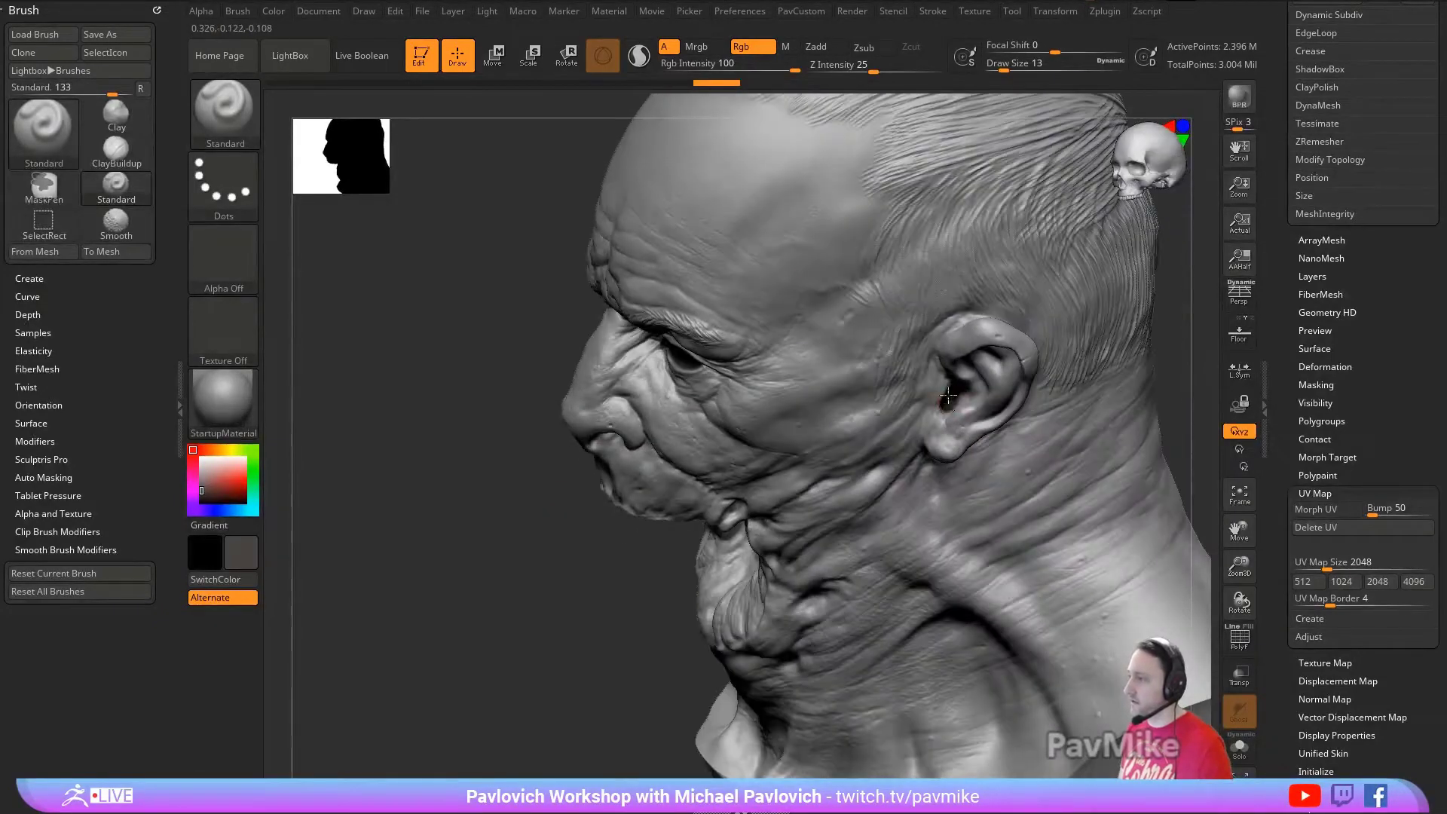
{"action": "mouse_move", "coordinate": [523, 554]}
{"action": "right_mouse_down"}
{"action": "mouse_move", "coordinate": [866, 317]}
{"action": "mouse_move", "coordinate": [682, 361]}
{"action": "right_mouse_up"}
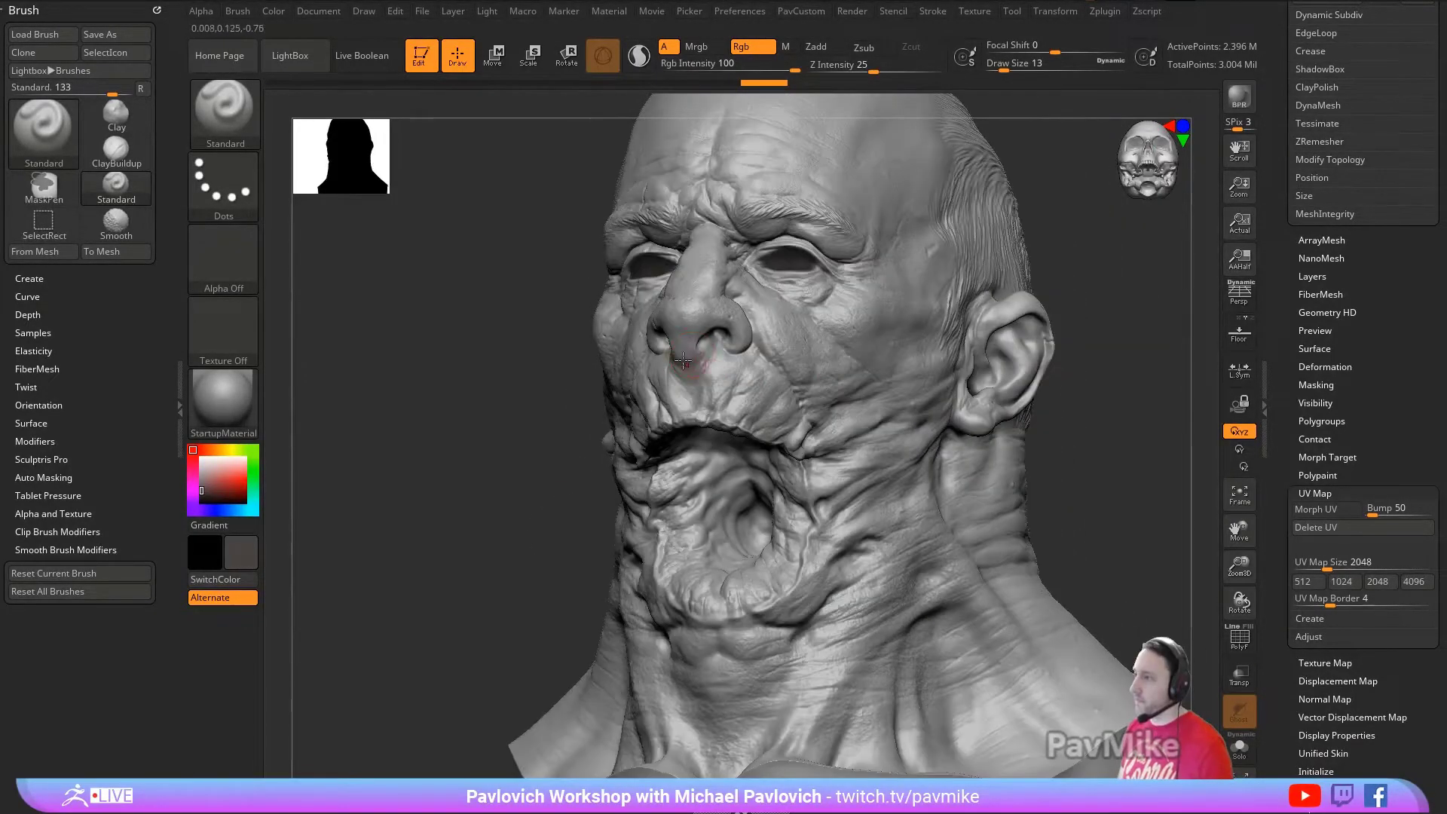
{"action": "right_click_drag", "start_coordinate": [1141, 345], "coordinate": [645, 349]}
{"action": "right_click_drag", "start_coordinate": [974, 329], "coordinate": [726, 335]}
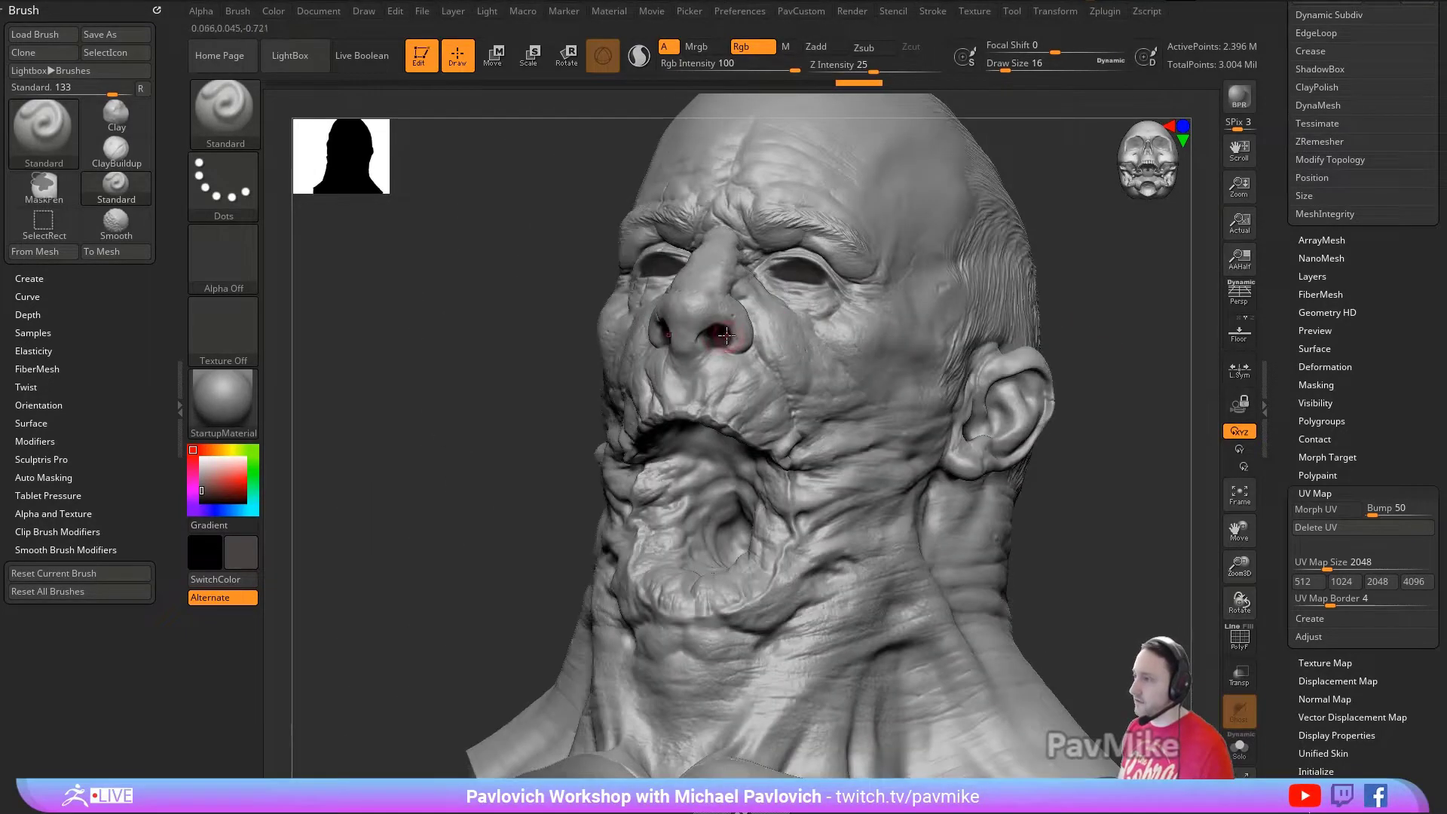
Step: Set the draw size to 29 and paint the roof and sides of the mouth cavity dark
{"action": "mouse_move", "coordinate": [1130, 391]}
{"action": "right_mouse_down", "text": "shift"}
{"action": "mouse_move", "coordinate": [1088, 407]}
{"action": "mouse_move", "coordinate": [972, 320]}
{"action": "right_mouse_up", "text": "shift"}
{"action": "key", "text": "s"}
{"action": "left_click", "coordinate": [710, 414]}
{"action": "mouse_move", "coordinate": [720, 413]}
{"action": "right_mouse_down"}
{"action": "mouse_move", "coordinate": [793, 379]}
{"action": "mouse_move", "coordinate": [713, 374]}
{"action": "right_mouse_up"}
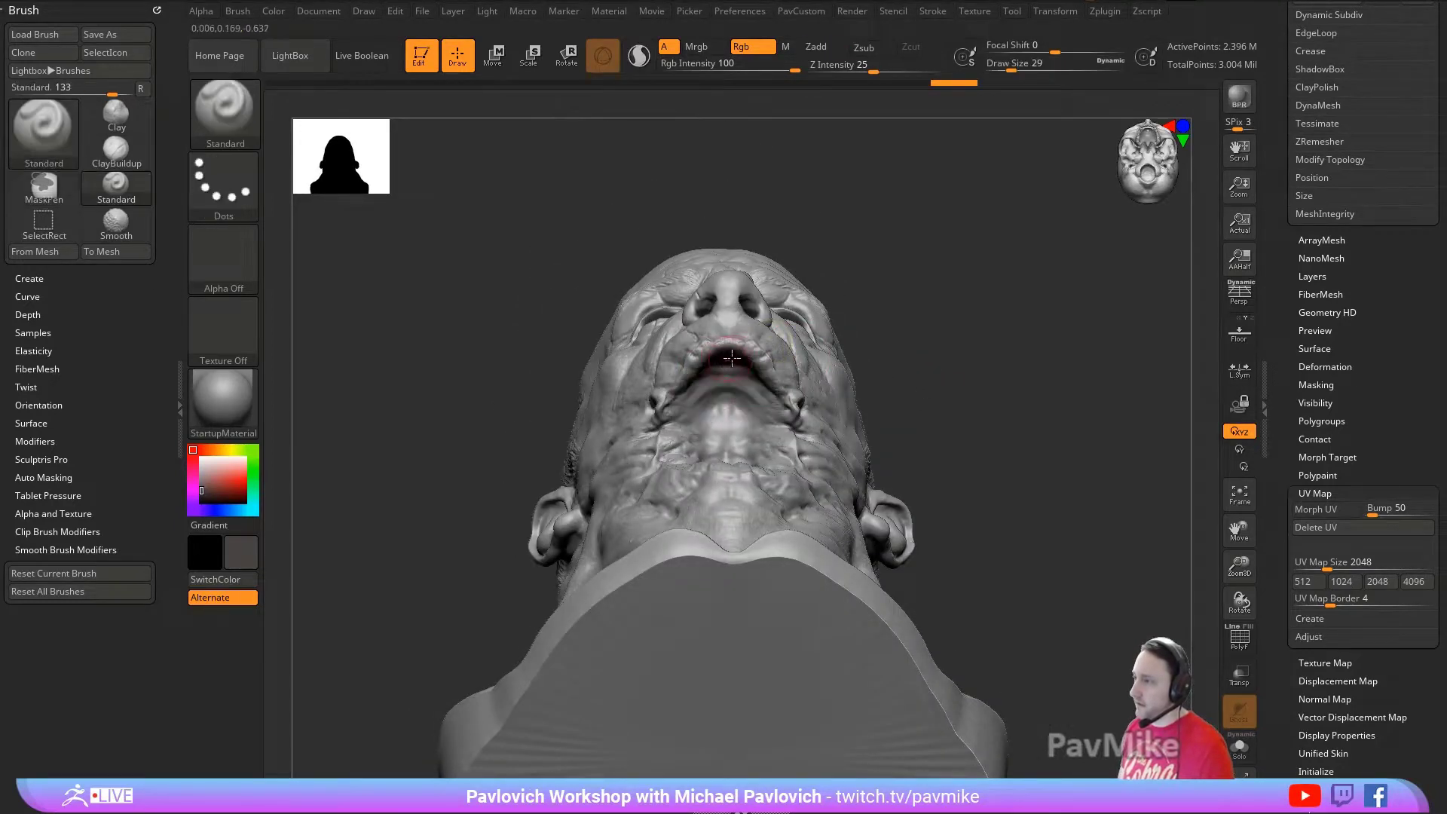
{"action": "right_click_drag", "start_coordinate": [721, 367], "coordinate": [738, 354]}
{"action": "left_click_drag", "start_coordinate": [710, 355], "coordinate": [724, 364]}
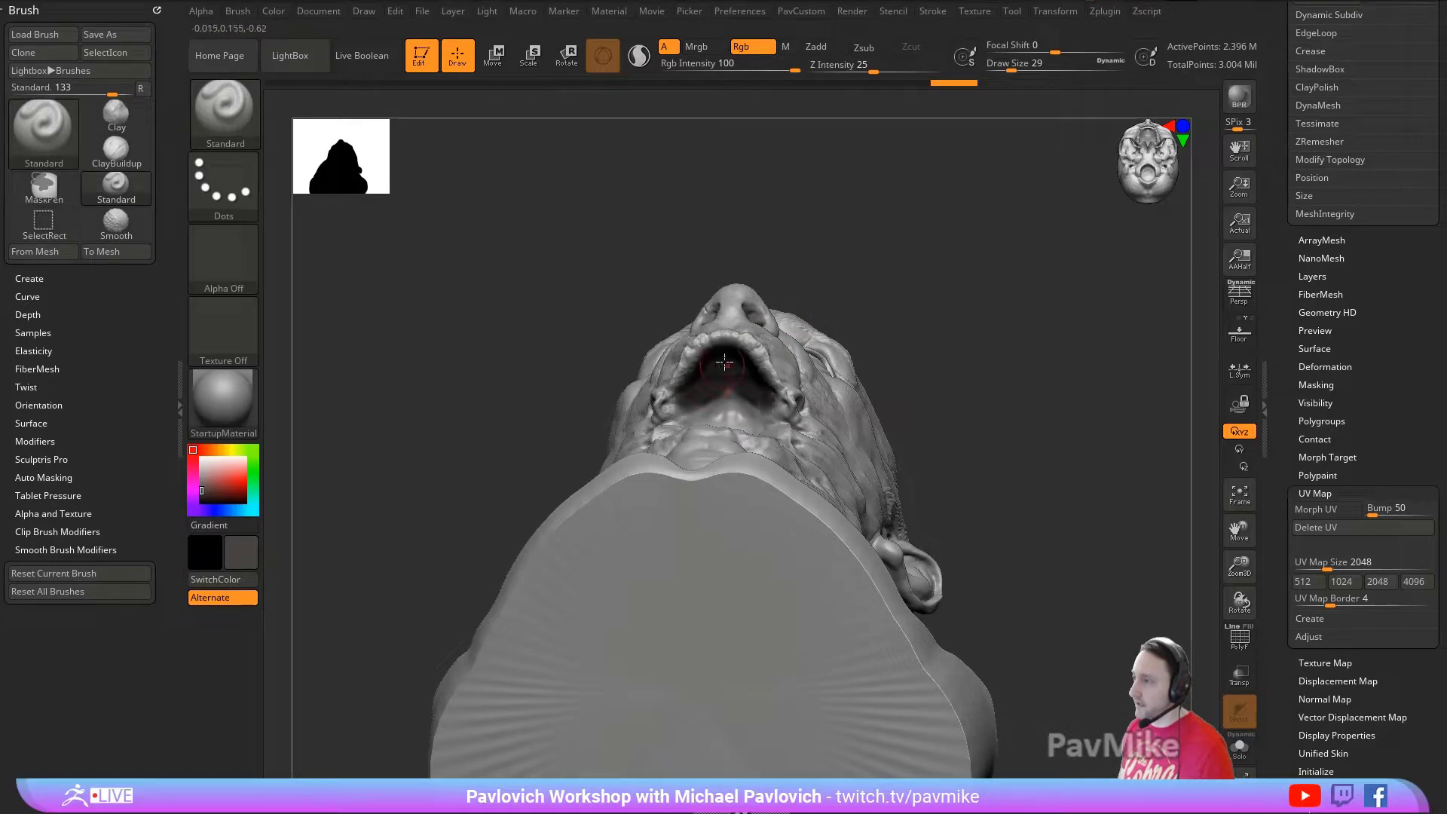
{"action": "right_click_drag", "start_coordinate": [870, 265], "coordinate": [848, 332]}
{"action": "left_click_drag", "start_coordinate": [707, 368], "coordinate": [668, 443]}
{"action": "right_click_drag", "start_coordinate": [668, 385], "coordinate": [671, 426]}
{"action": "left_click_drag", "start_coordinate": [671, 420], "coordinate": [677, 484]}
{"action": "right_click_drag", "start_coordinate": [677, 484], "coordinate": [701, 483]}
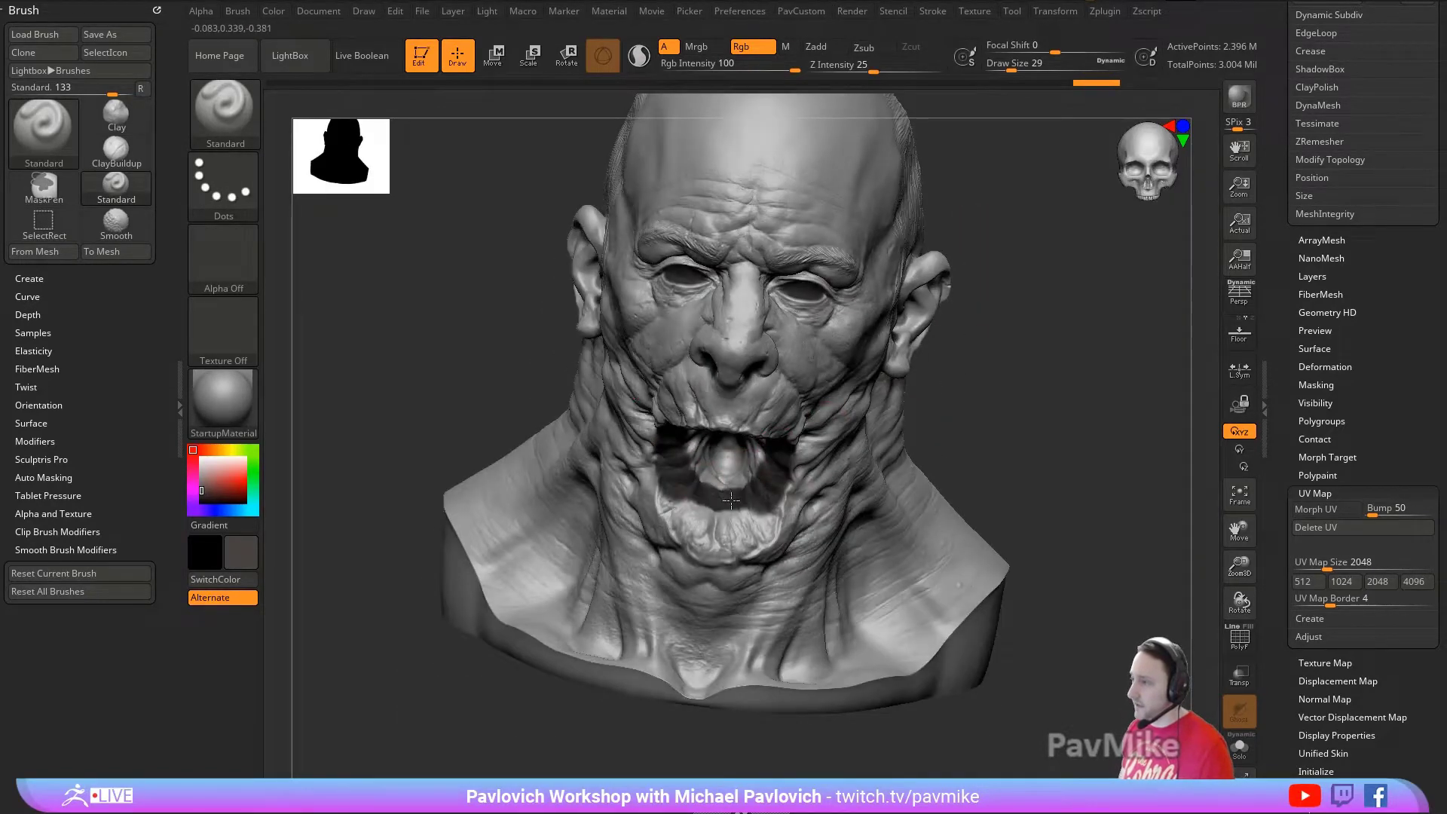
Step: Paint the remaining inside of the mouth dark so the whole cavity is covered
{"action": "left_click_drag", "start_coordinate": [696, 495], "coordinate": [716, 509]}
{"action": "right_click_drag", "start_coordinate": [1040, 429], "coordinate": [703, 414]}
{"action": "left_click_drag", "start_coordinate": [716, 454], "coordinate": [723, 475]}
{"action": "right_click_drag", "start_coordinate": [955, 329], "coordinate": [990, 377]}
{"action": "left_click_drag", "start_coordinate": [725, 479], "coordinate": [726, 482]}
{"action": "mouse_move", "coordinate": [1018, 362]}
{"action": "right_mouse_down"}
{"action": "mouse_move", "coordinate": [1034, 391]}
{"action": "mouse_move", "coordinate": [1110, 404]}
{"action": "mouse_move", "coordinate": [1070, 452]}
{"action": "mouse_move", "coordinate": [1041, 345]}
{"action": "mouse_move", "coordinate": [984, 398]}
{"action": "right_mouse_up"}
{"action": "left_click_drag", "start_coordinate": [682, 477], "coordinate": [704, 469]}
{"action": "right_click_drag", "start_coordinate": [951, 399], "coordinate": [890, 377]}
Step: Paint dark guide lines along the hairline, around the ears and across the back of the head at draw size 25
{"action": "mouse_move", "coordinate": [1079, 355]}
{"action": "right_mouse_down"}
{"action": "mouse_move", "coordinate": [1047, 488]}
{"action": "mouse_move", "coordinate": [991, 313]}
{"action": "right_mouse_up"}
{"action": "mouse_move", "coordinate": [688, 285]}
{"action": "left_mouse_down"}
{"action": "mouse_move", "coordinate": [804, 317]}
{"action": "mouse_move", "coordinate": [833, 403]}
{"action": "mouse_move", "coordinate": [897, 381]}
{"action": "left_mouse_up"}
{"action": "right_click_drag", "start_coordinate": [1138, 401], "coordinate": [832, 420]}
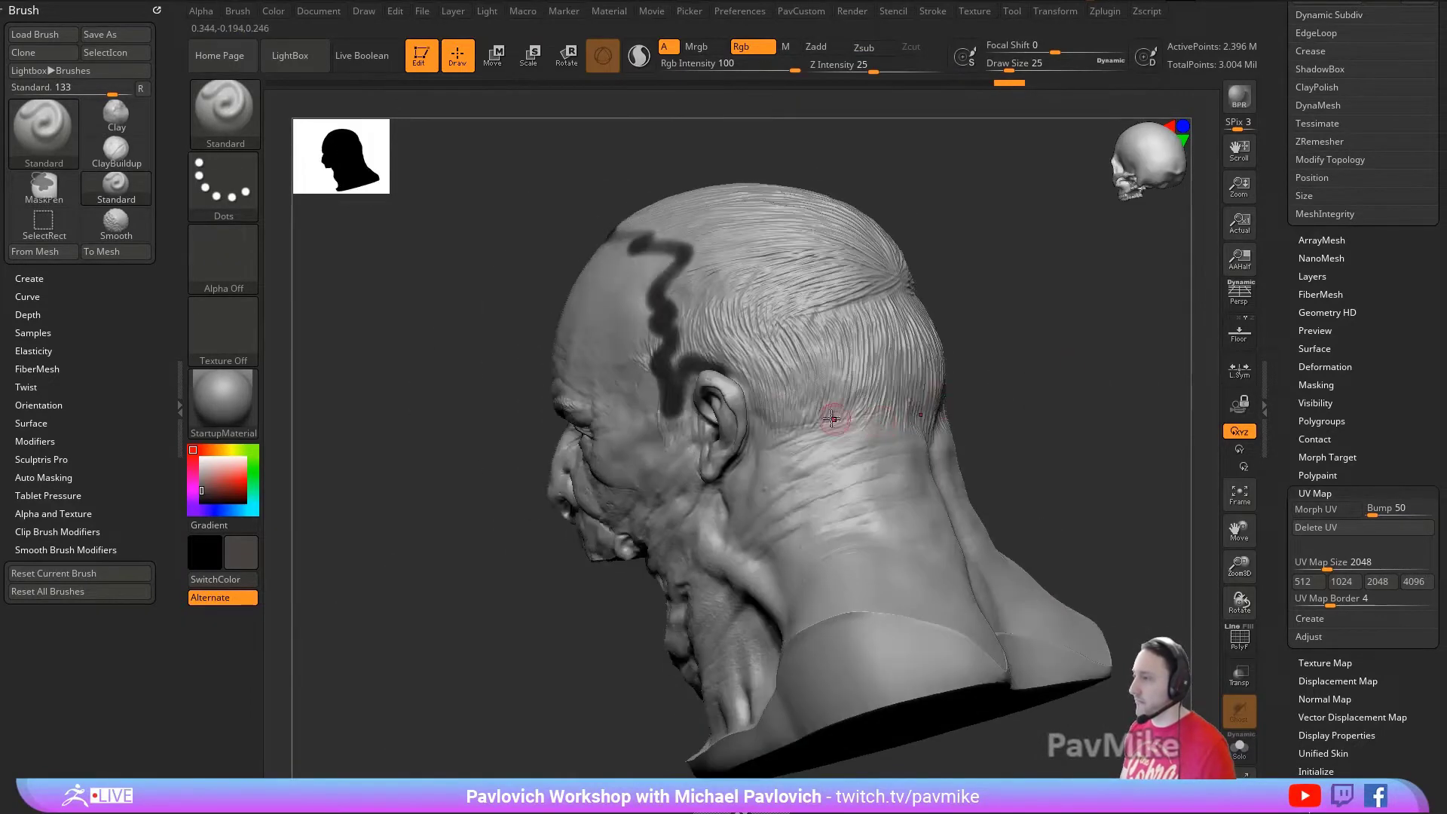
{"action": "right_click_drag", "start_coordinate": [1021, 385], "coordinate": [995, 398]}
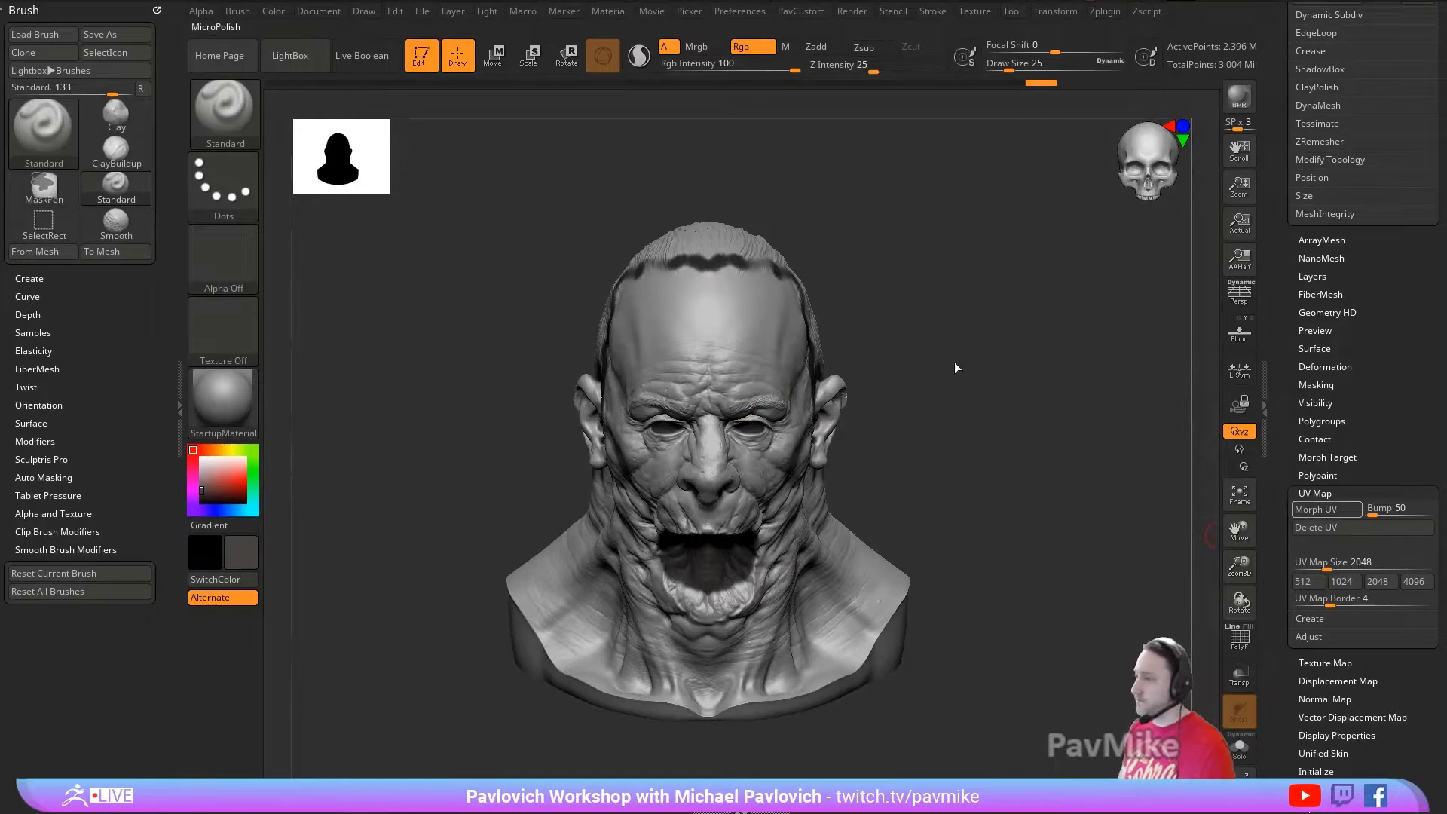
Step: Morph the painted head into its flat UV layout
{"action": "key", "text": "shift+u"}
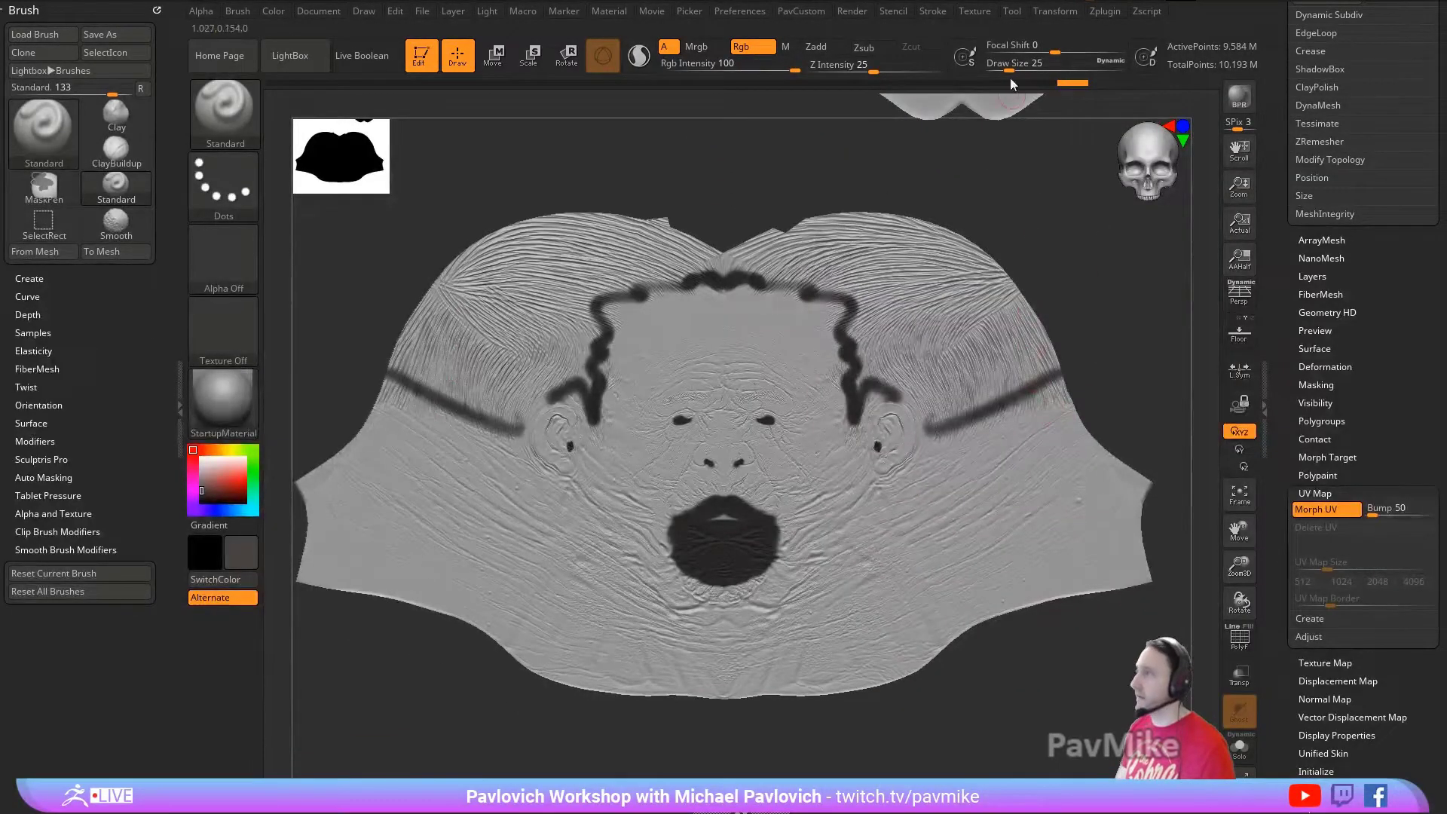
Step: Add the 0005 Man head premade texture to Spotlight as a semi-transparent overlay and align the flattened head with its nose
{"action": "left_click", "coordinate": [974, 11]}
{"action": "left_click", "coordinate": [1026, 249]}
{"action": "left_click", "coordinate": [1017, 281]}
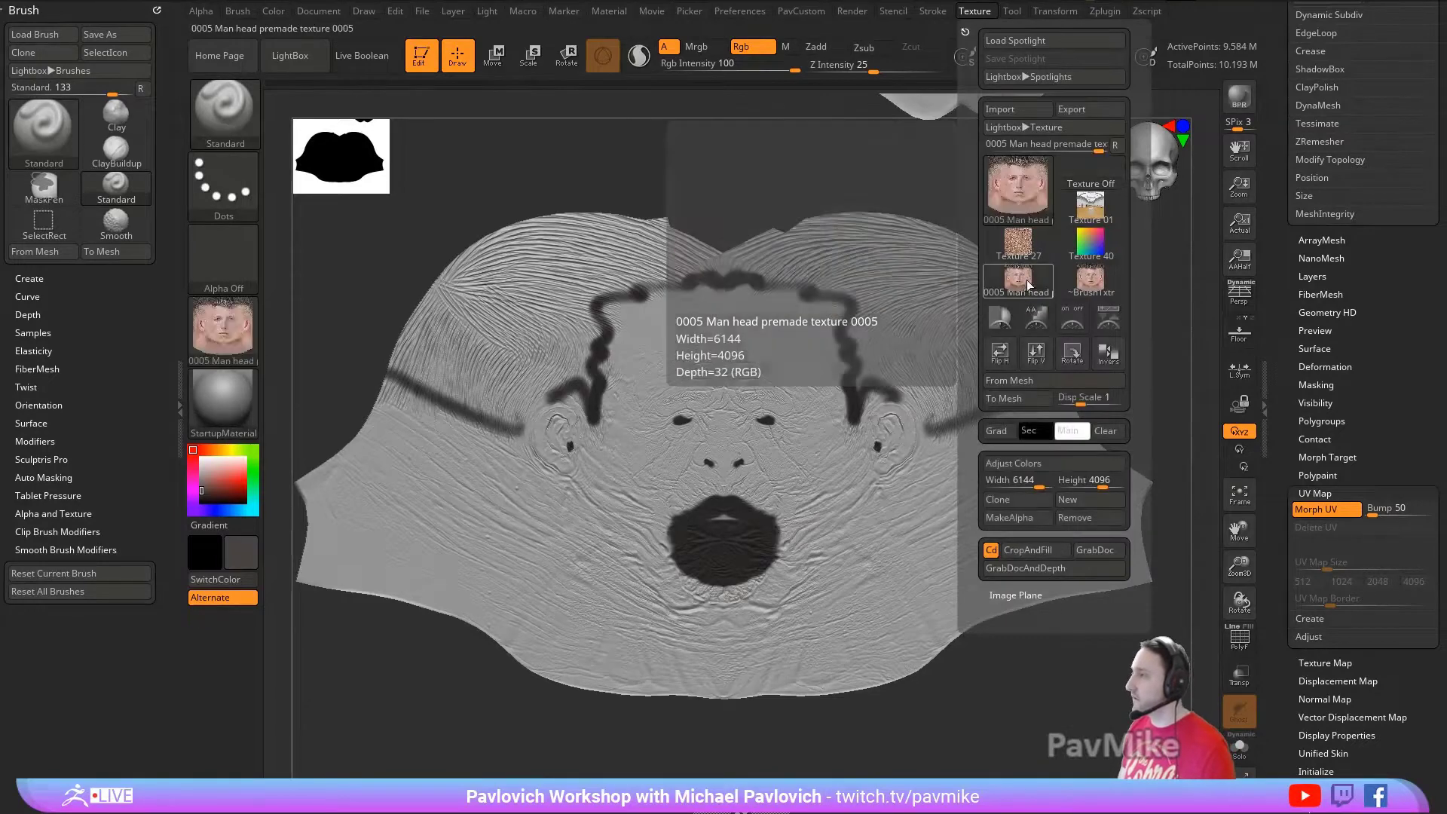
{"action": "left_click", "coordinate": [1096, 329]}
{"action": "mouse_move", "coordinate": [775, 339]}
{"action": "left_mouse_down"}
{"action": "mouse_move", "coordinate": [738, 332]}
{"action": "mouse_move", "coordinate": [790, 350]}
{"action": "left_mouse_up"}
{"action": "key", "text": "z"}
{"action": "mouse_move", "coordinate": [1206, 313]}
{"action": "left_mouse_down", "text": "alt"}
{"action": "mouse_move", "coordinate": [1204, 341]}
{"action": "mouse_move", "coordinate": [1208, 285]}
{"action": "mouse_move", "coordinate": [1207, 297]}
{"action": "left_mouse_up", "text": "alt"}
Step: Set the draw size to 41 and project the nose from the Spotlight image, undoing and repainting the first stroke
{"action": "key", "text": "s"}
{"action": "left_click_drag", "start_coordinate": [805, 379], "coordinate": [802, 379]}
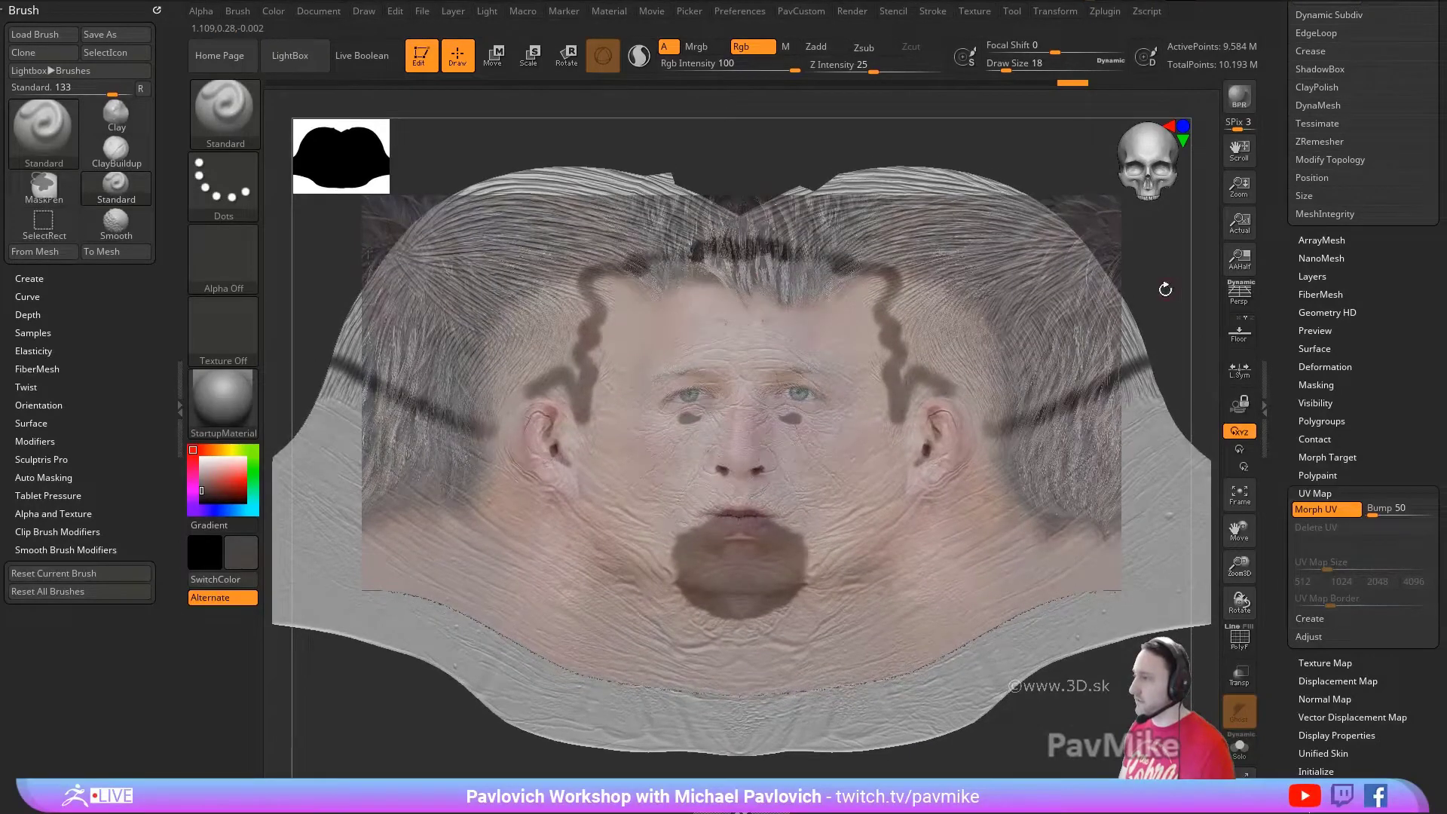
{"action": "key", "text": "s"}
{"action": "left_click_drag", "start_coordinate": [764, 442], "coordinate": [740, 479]}
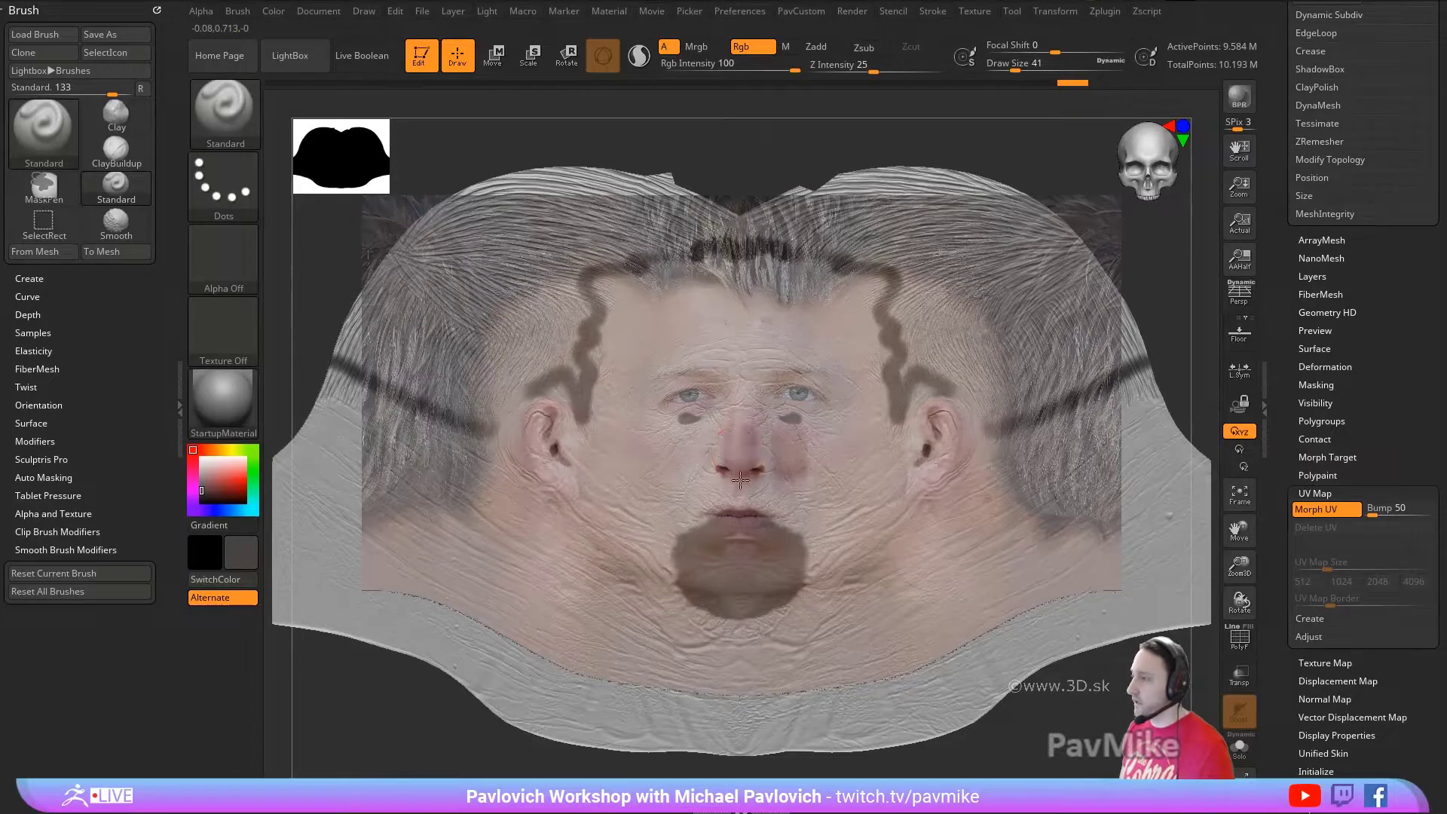
{"action": "key", "text": "ctrl+z"}
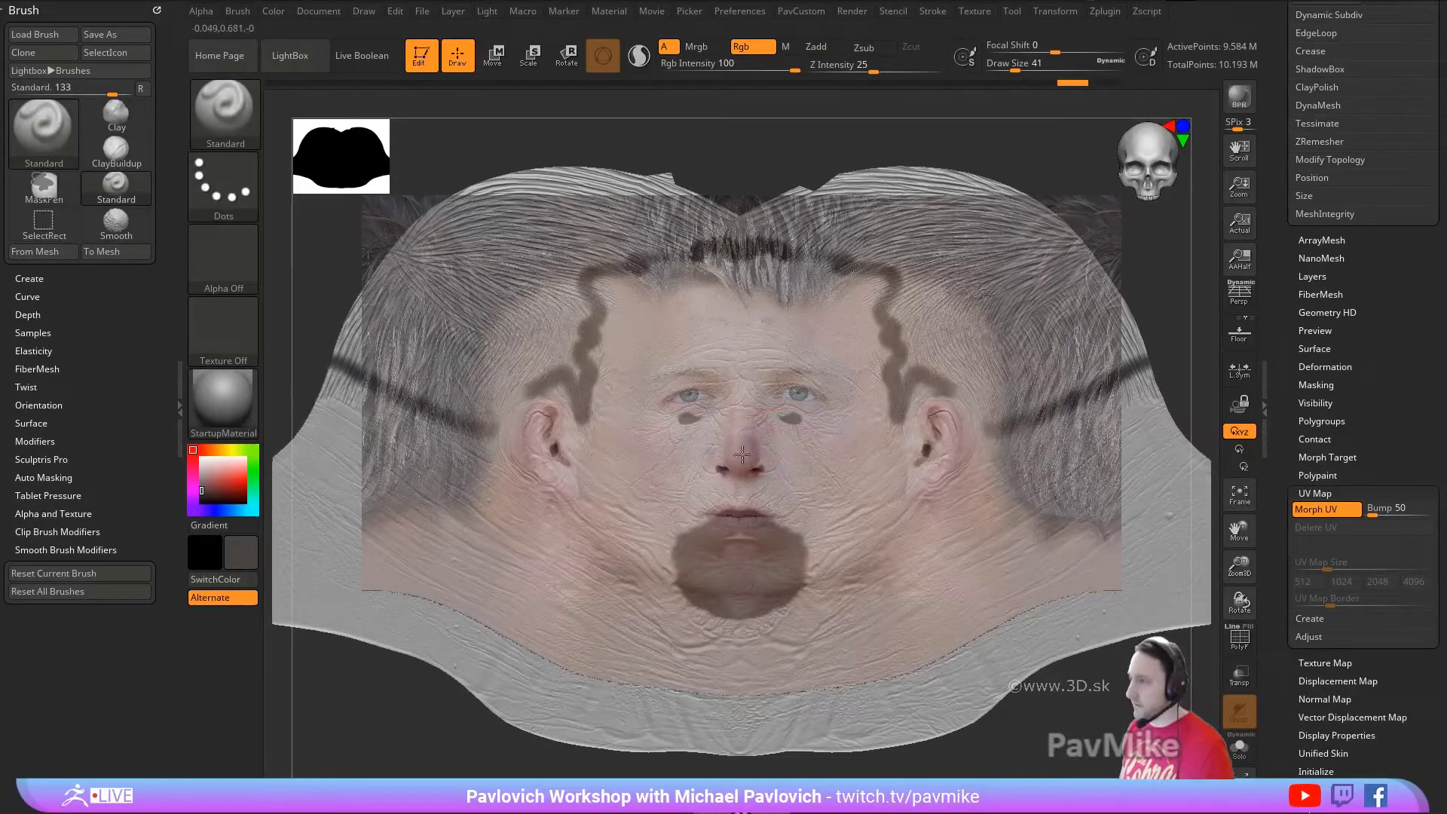
{"action": "left_click_drag", "start_coordinate": [744, 431], "coordinate": [777, 468]}
Step: Hide the Spotlight image, sample the nose's pink skin colour and fill the whole head with it
{"action": "key", "text": "shift+z"}
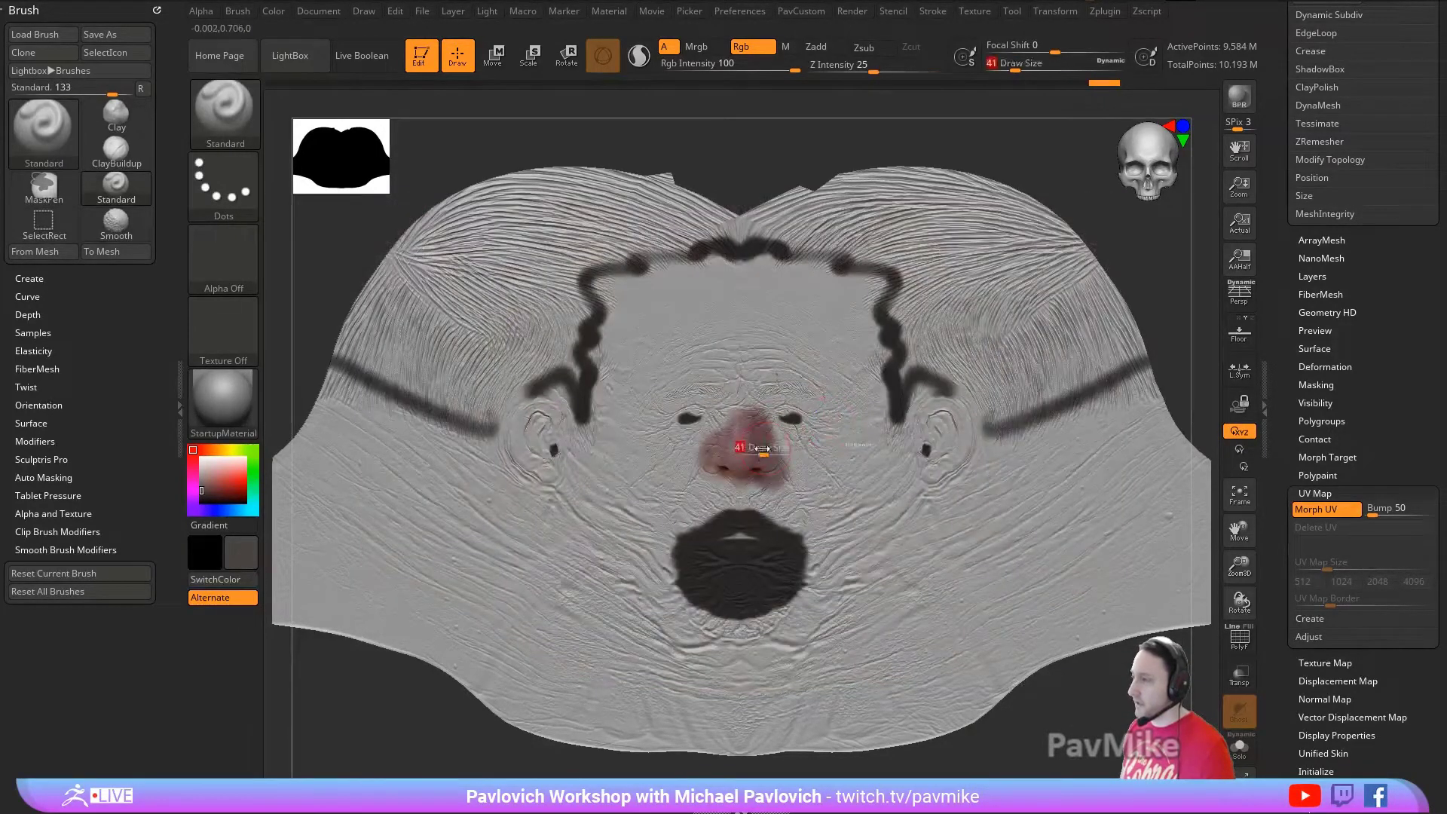
{"action": "key", "text": "c"}
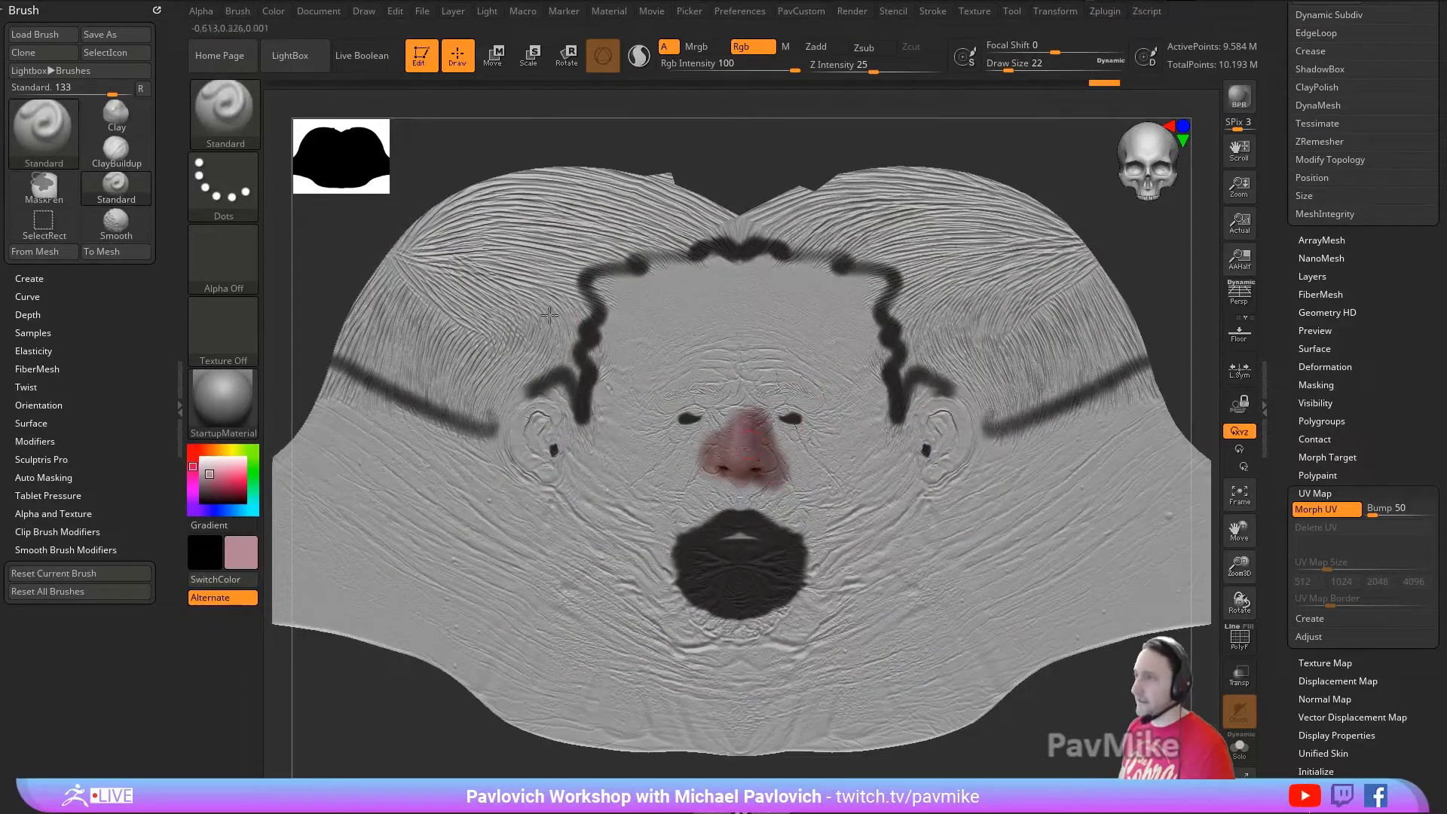
{"action": "left_click", "coordinate": [274, 13]}
{"action": "left_click", "coordinate": [332, 332]}
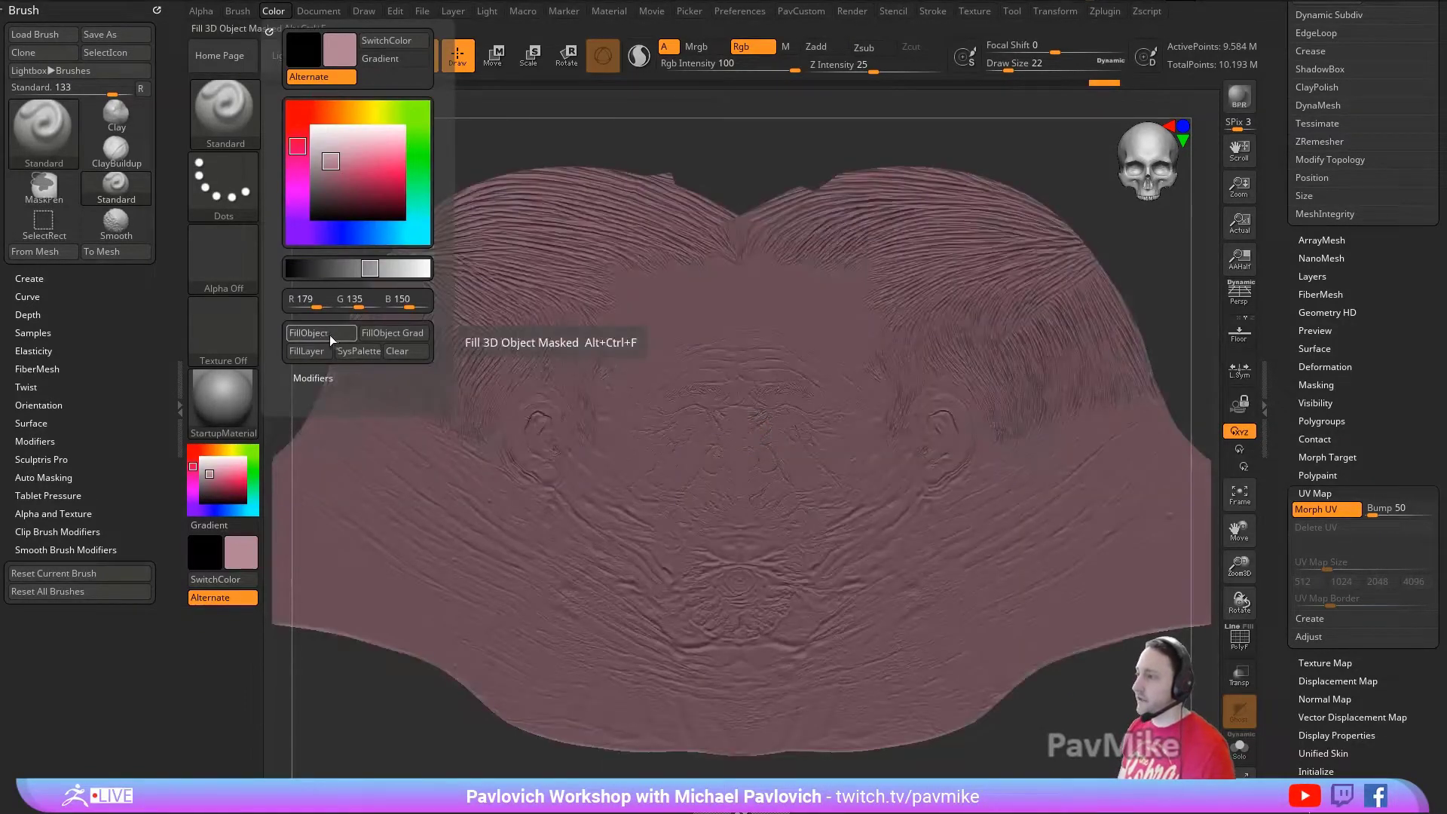
Step: Show the Spotlight image over the head and step back in the undo history to before the pink fill
{"action": "key", "text": "shift+z"}
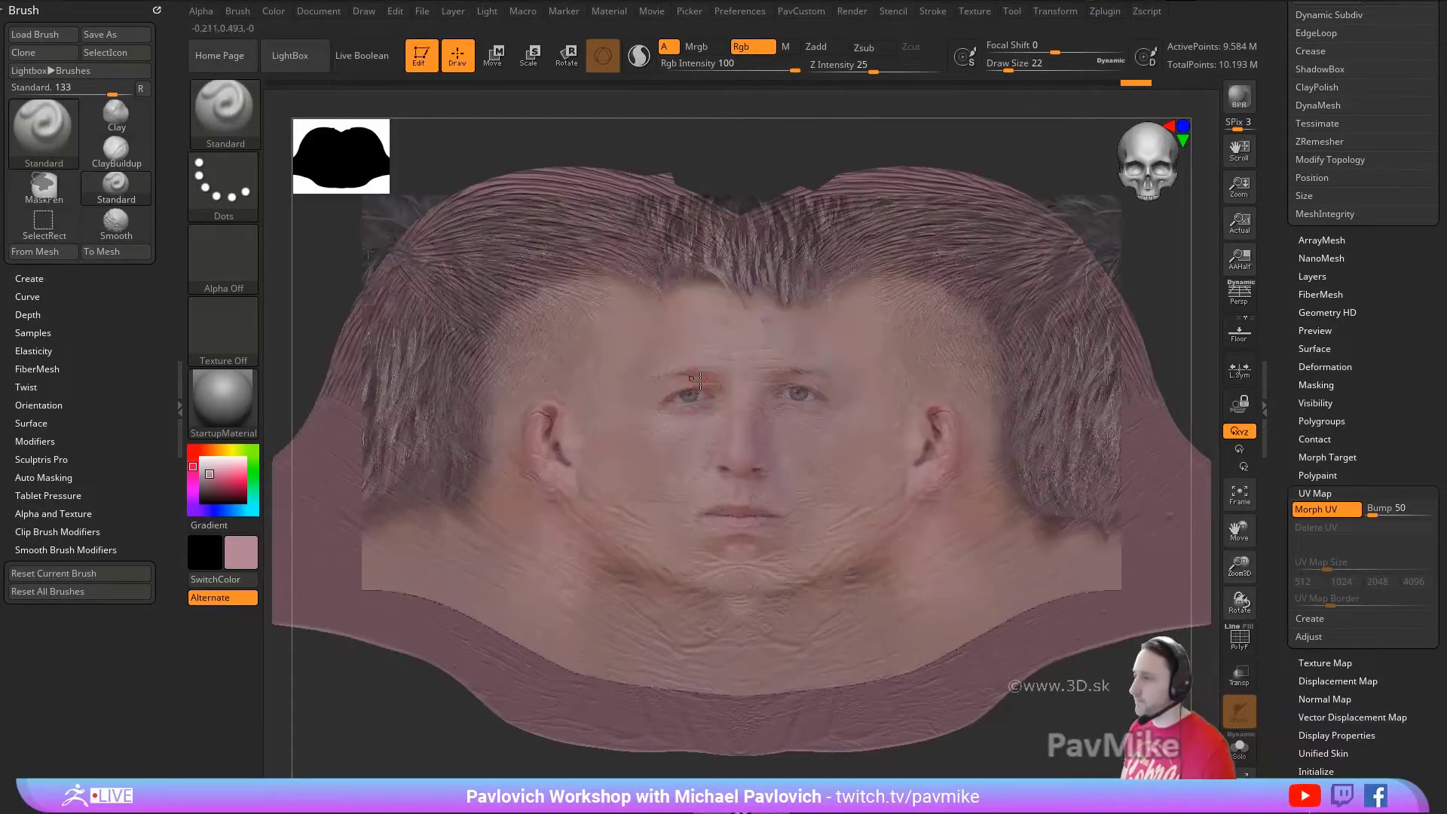
{"action": "key", "text": "bracketleft"}
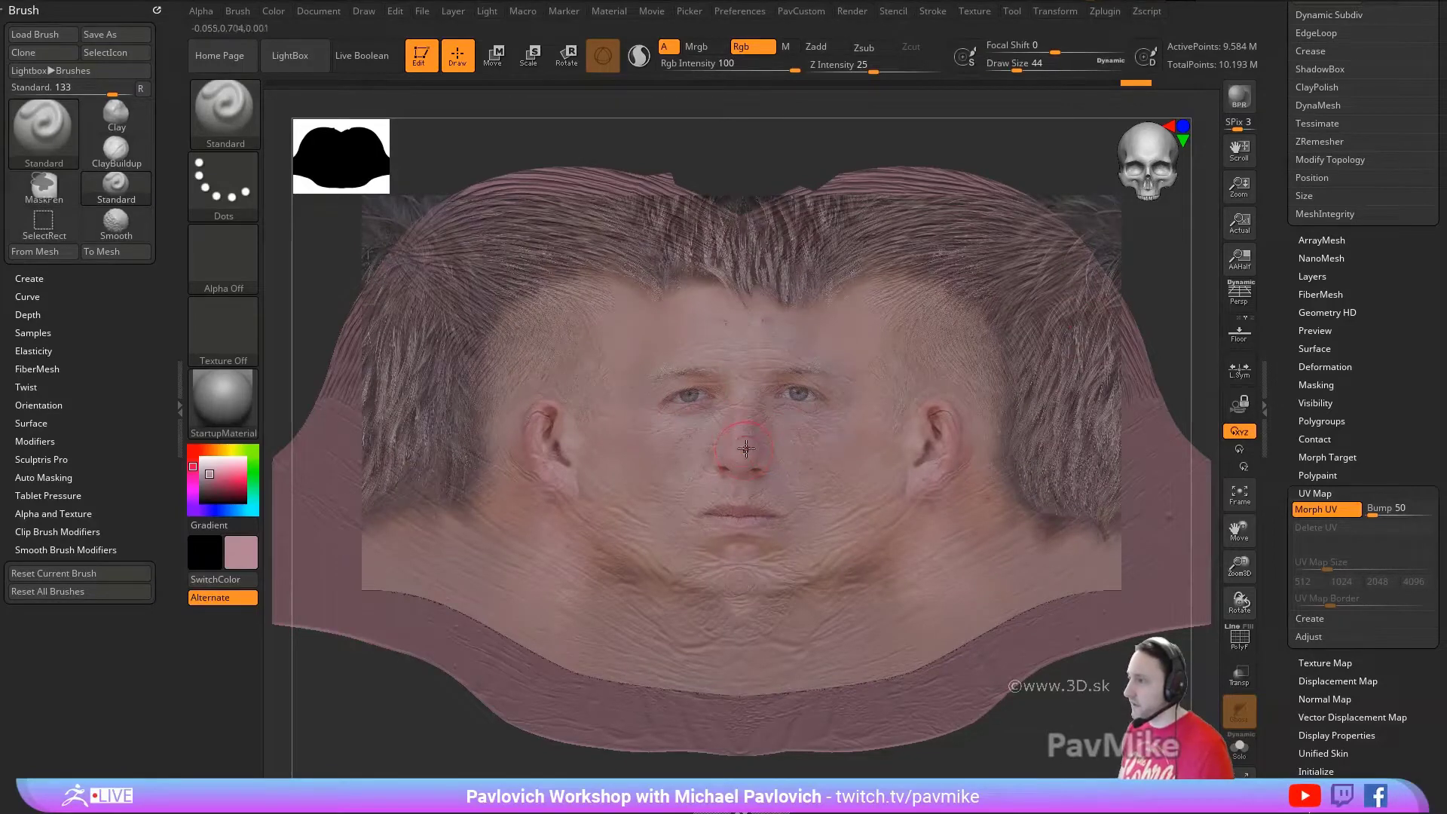
{"action": "left_click_drag", "start_coordinate": [1169, 331], "coordinate": [1173, 328]}
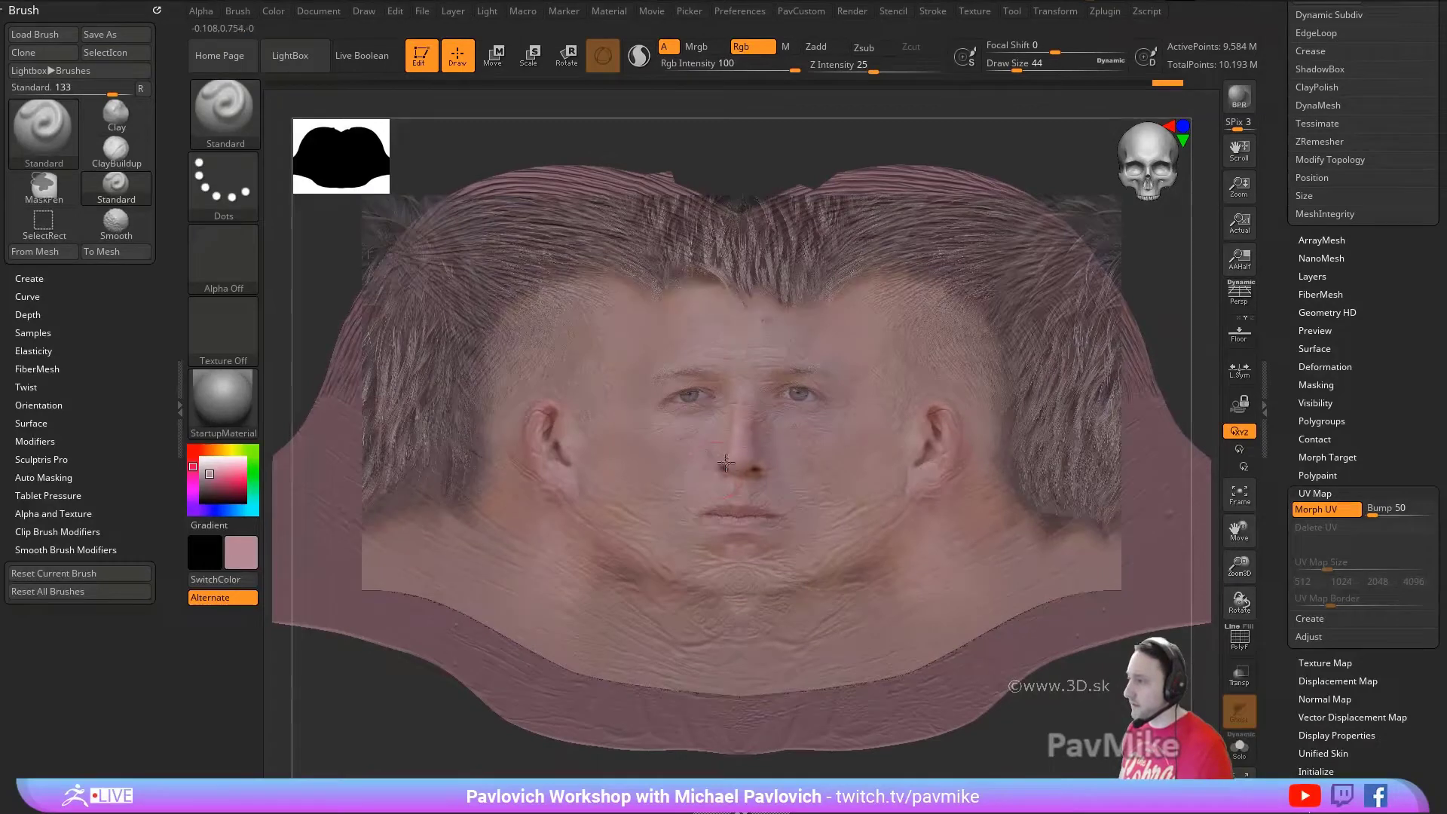
{"action": "key", "text": "ctrl"}
{"action": "left_click", "coordinate": [1180, 325], "text": "ctrl"}
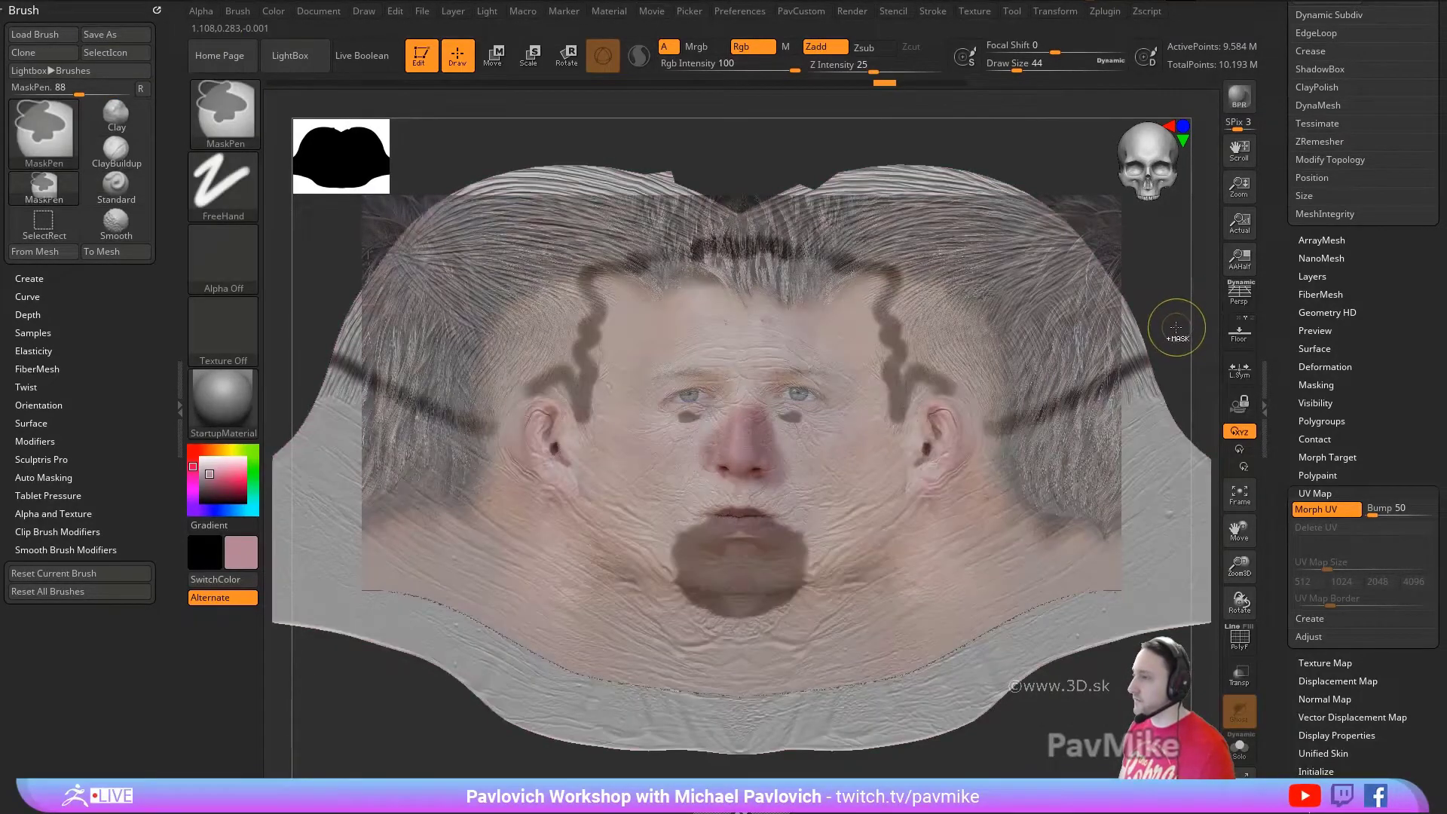
Step: Hide the Spotlight image, sample pink from the nose, and mask the dark landmarks with Mask By Polypaint using the mouth's dark colour
{"action": "key", "text": "shift+z"}
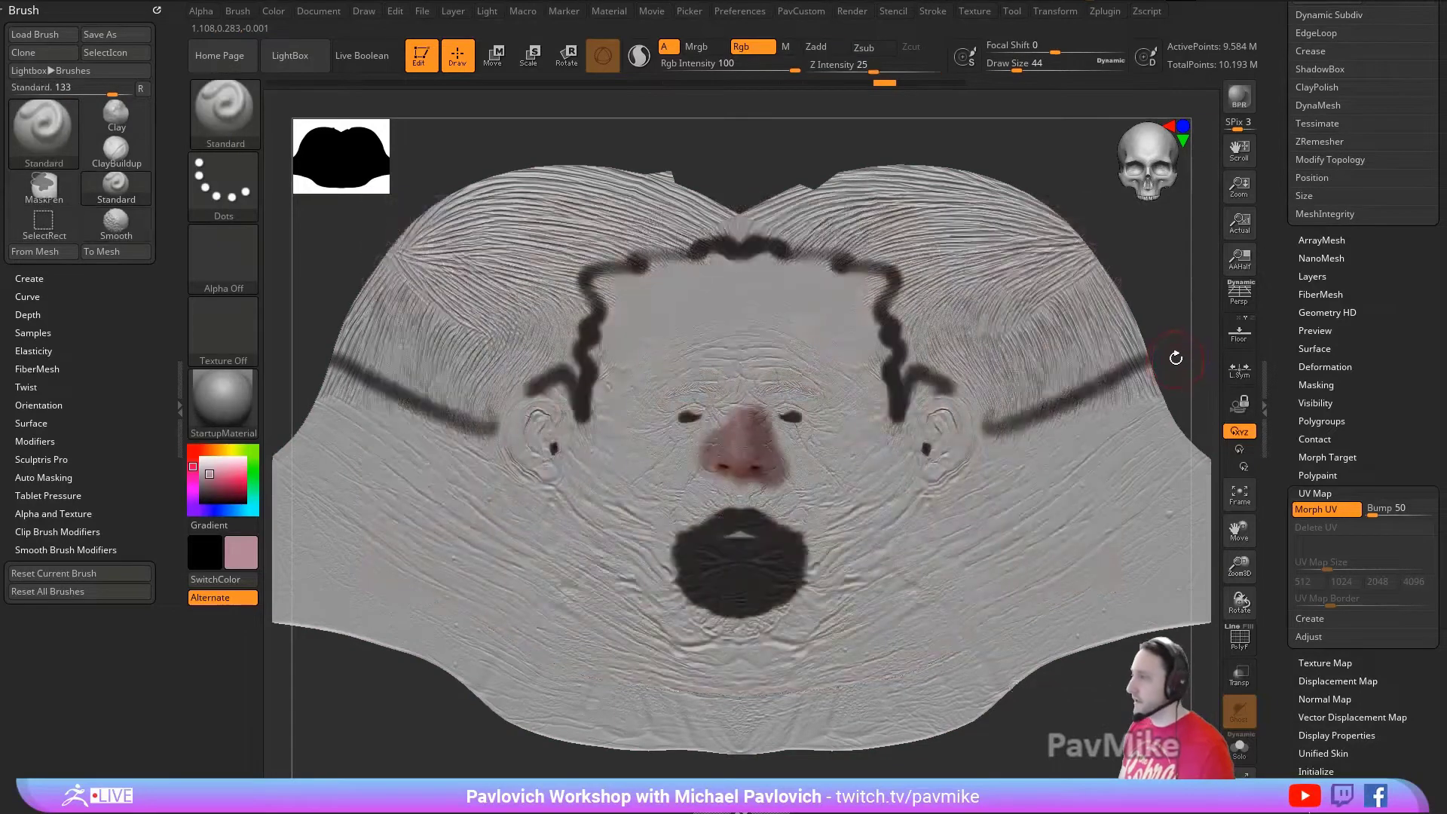
{"action": "key", "text": "c"}
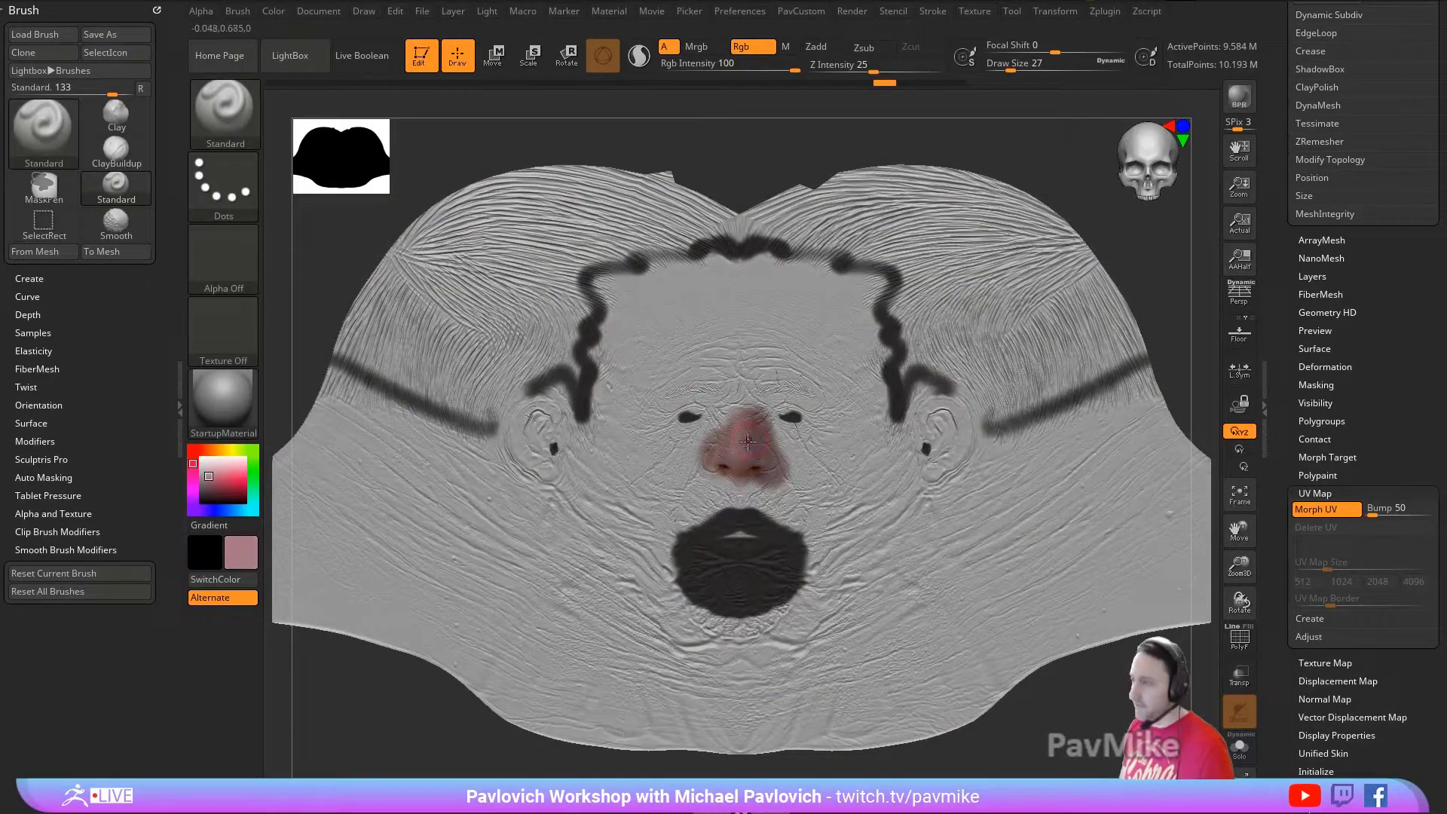
{"action": "left_click", "coordinate": [1315, 493]}
{"action": "key", "text": "shift"}
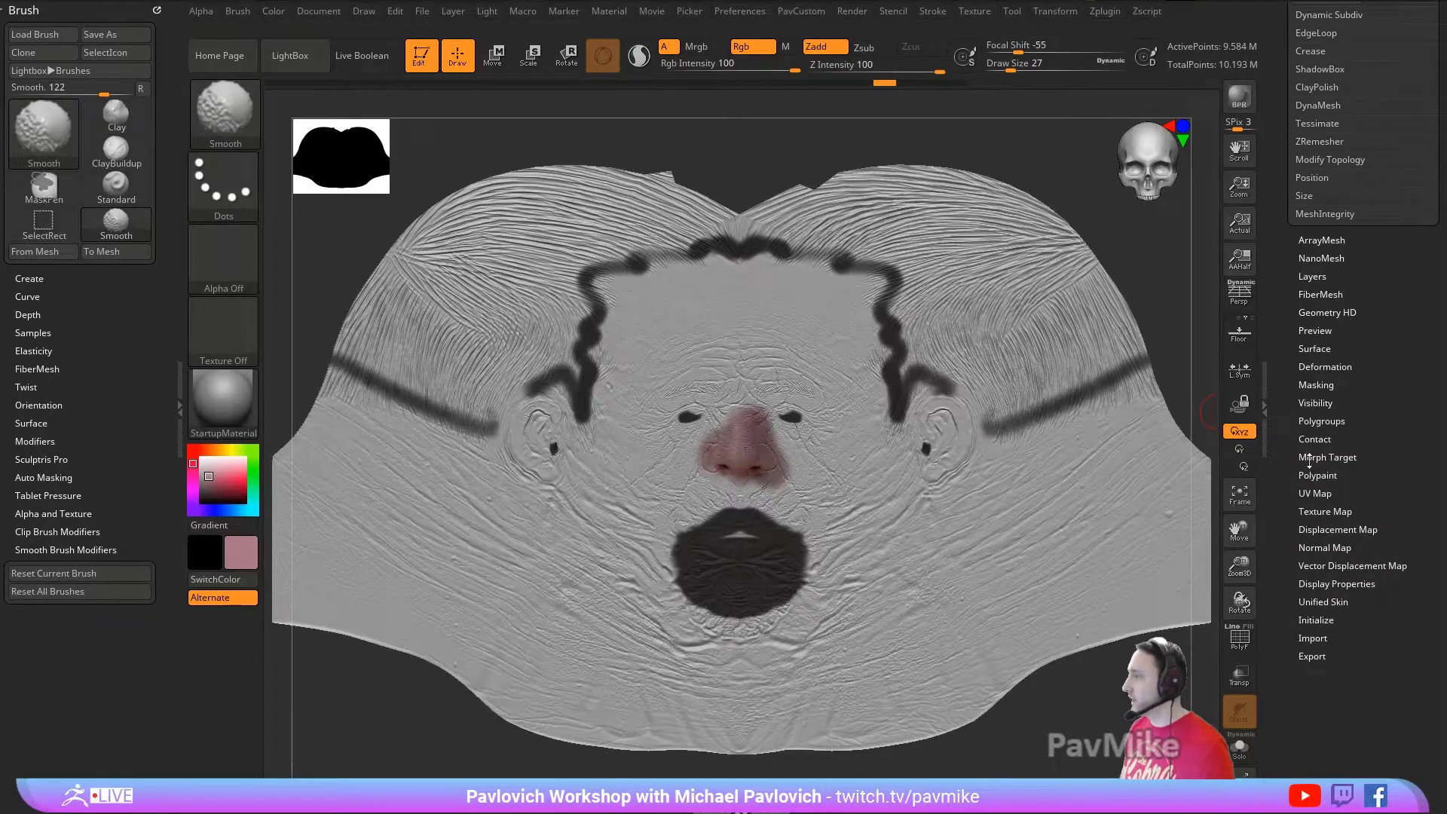
{"action": "left_click", "coordinate": [1318, 384]}
{"action": "left_click", "coordinate": [1321, 537]}
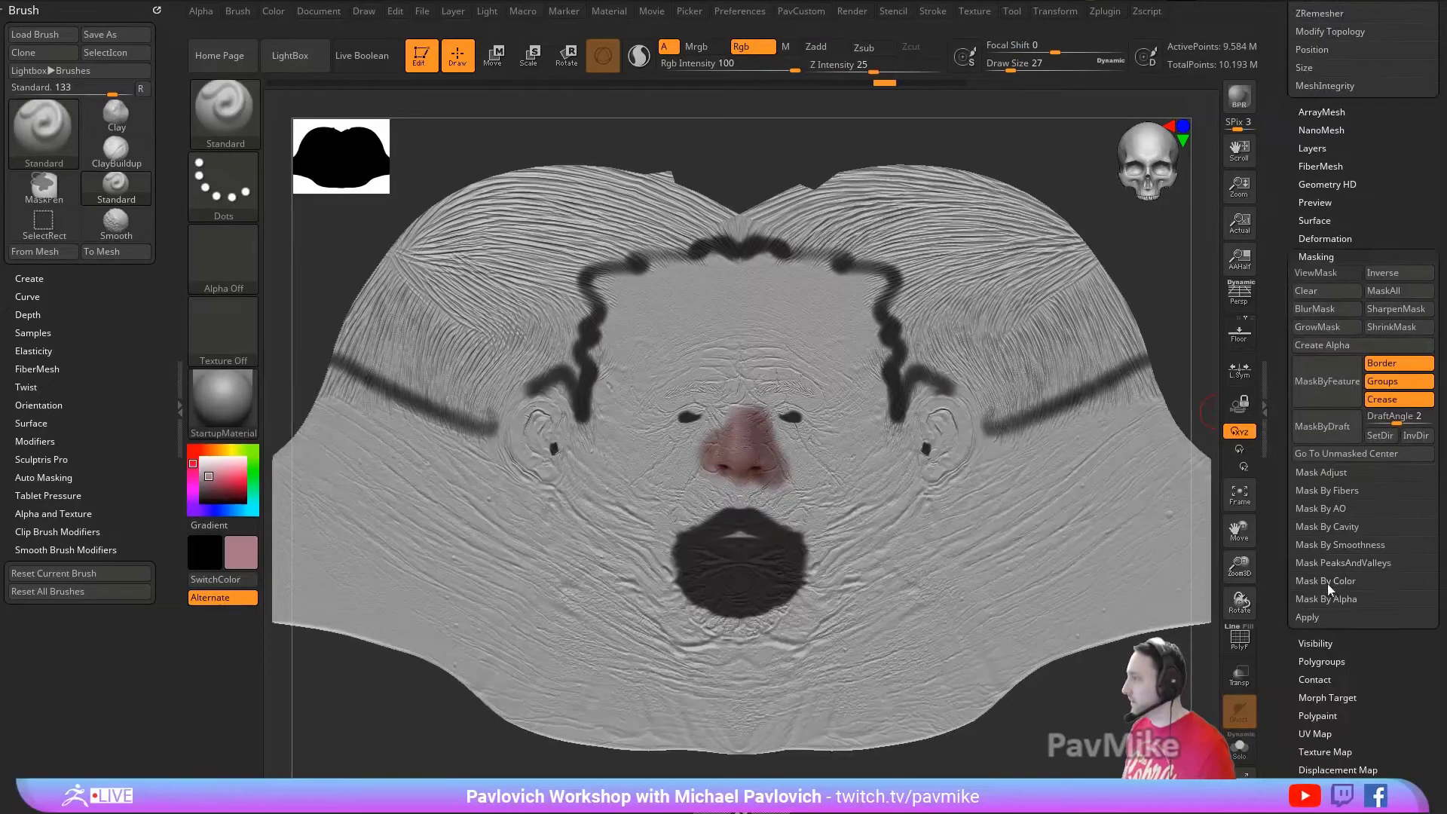
{"action": "left_click", "coordinate": [1325, 600]}
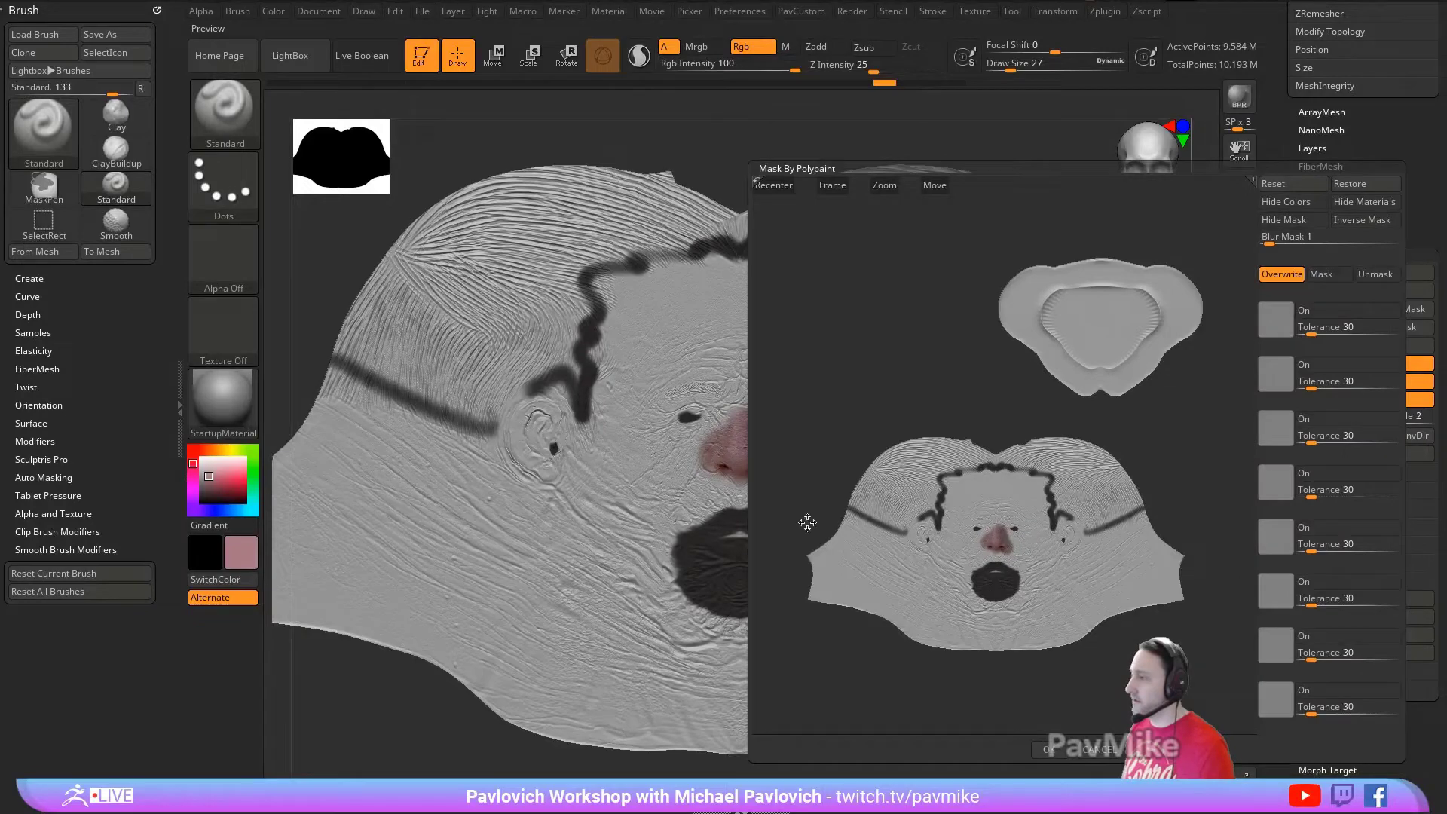
{"action": "left_click", "coordinate": [999, 582]}
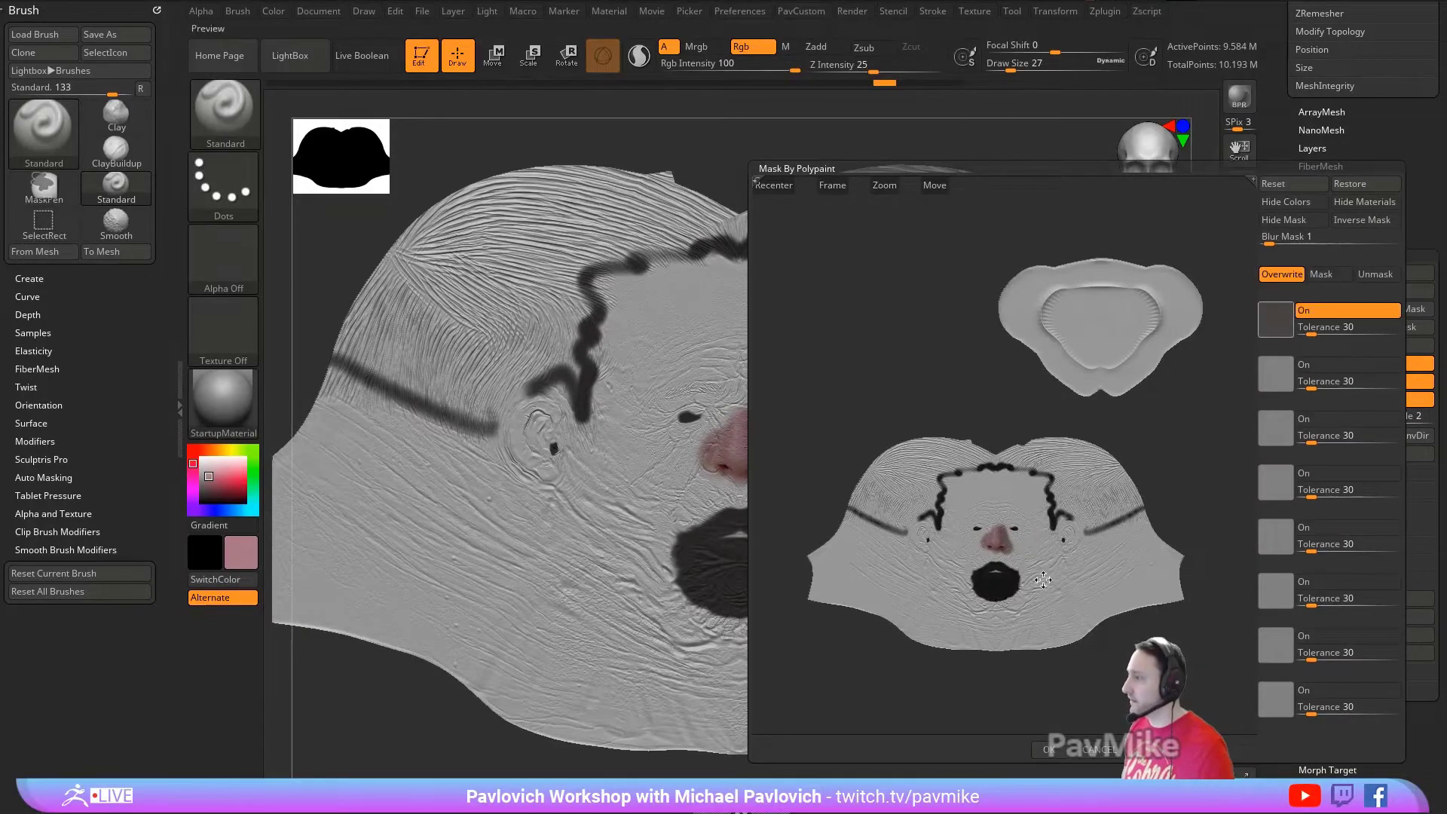
{"action": "left_click", "coordinate": [1063, 753]}
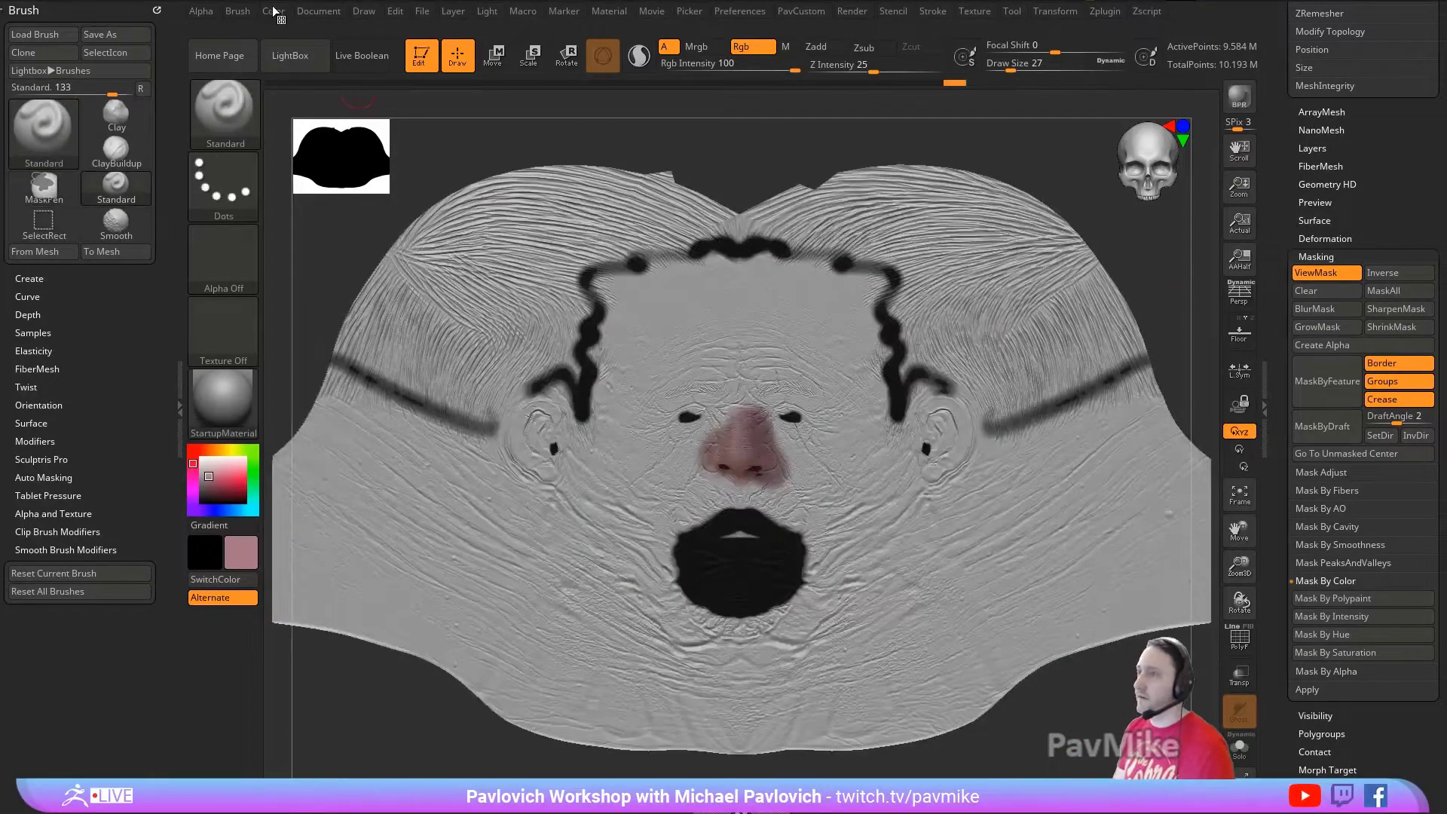
Step: Fill the unmasked parts of the head with the sampled pink (R 169, G 121, B 133) and hide the mask
{"action": "left_click", "coordinate": [273, 11]}
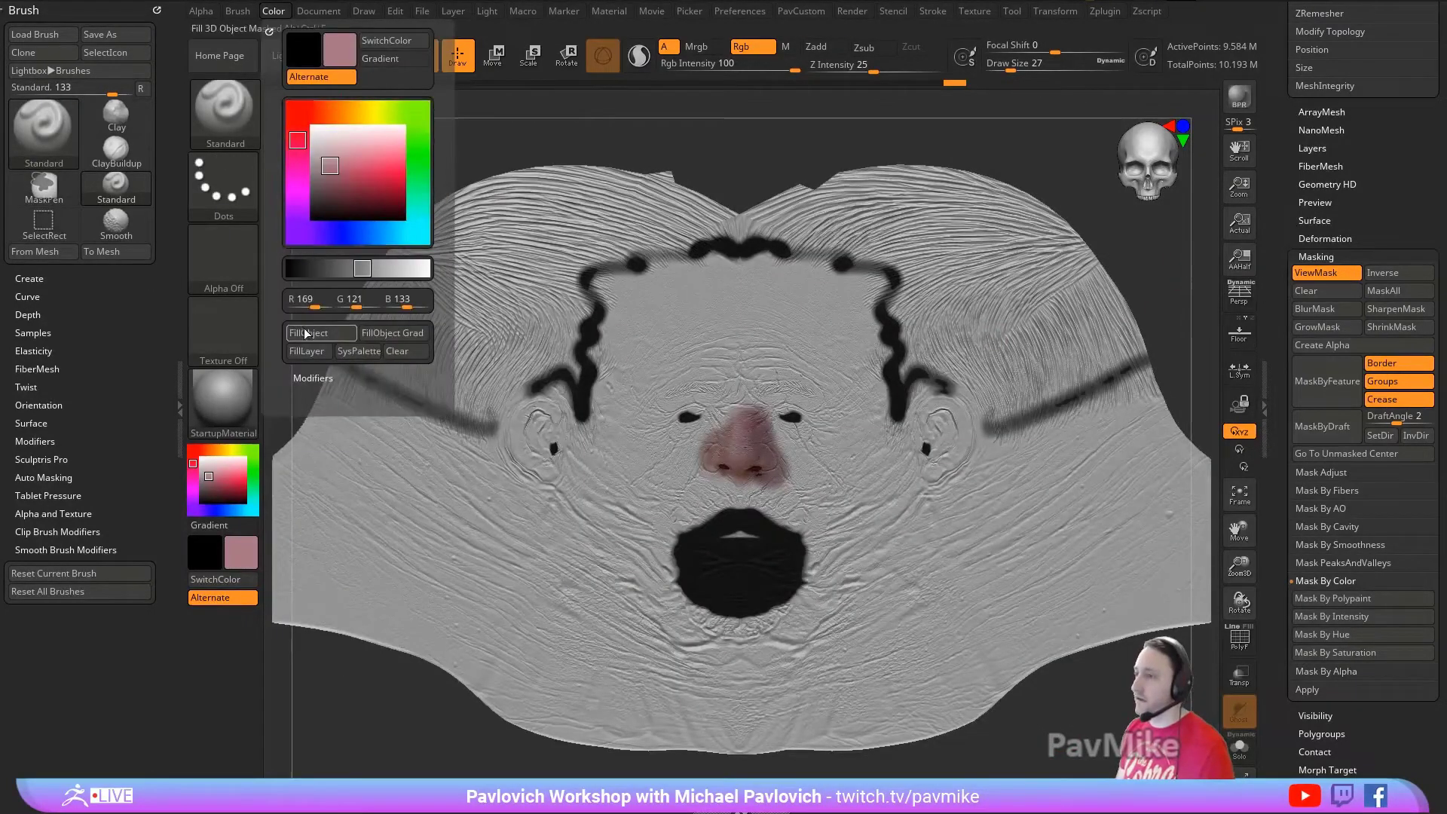
{"action": "left_click", "coordinate": [306, 338]}
{"action": "key", "text": "ctrl"}
{"action": "key", "text": "ctrl+h"}
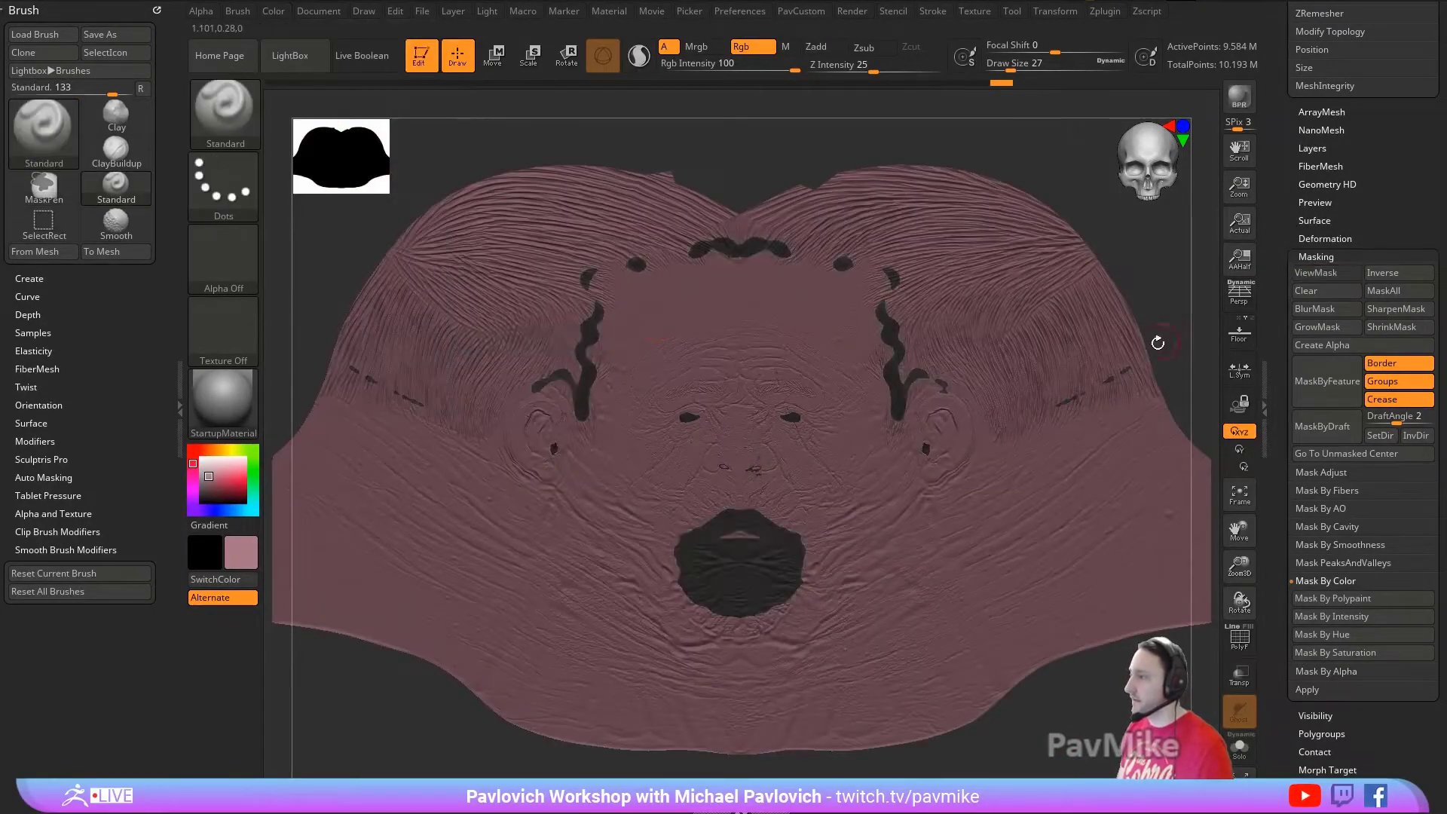
Step: Show the Spotlight image, project the nose, raise the draw size to 49, and enlarge the head to match the eyes
{"action": "left_click_drag", "start_coordinate": [1272, 430], "coordinate": [1276, 255]}
{"action": "key", "text": "shift+z"}
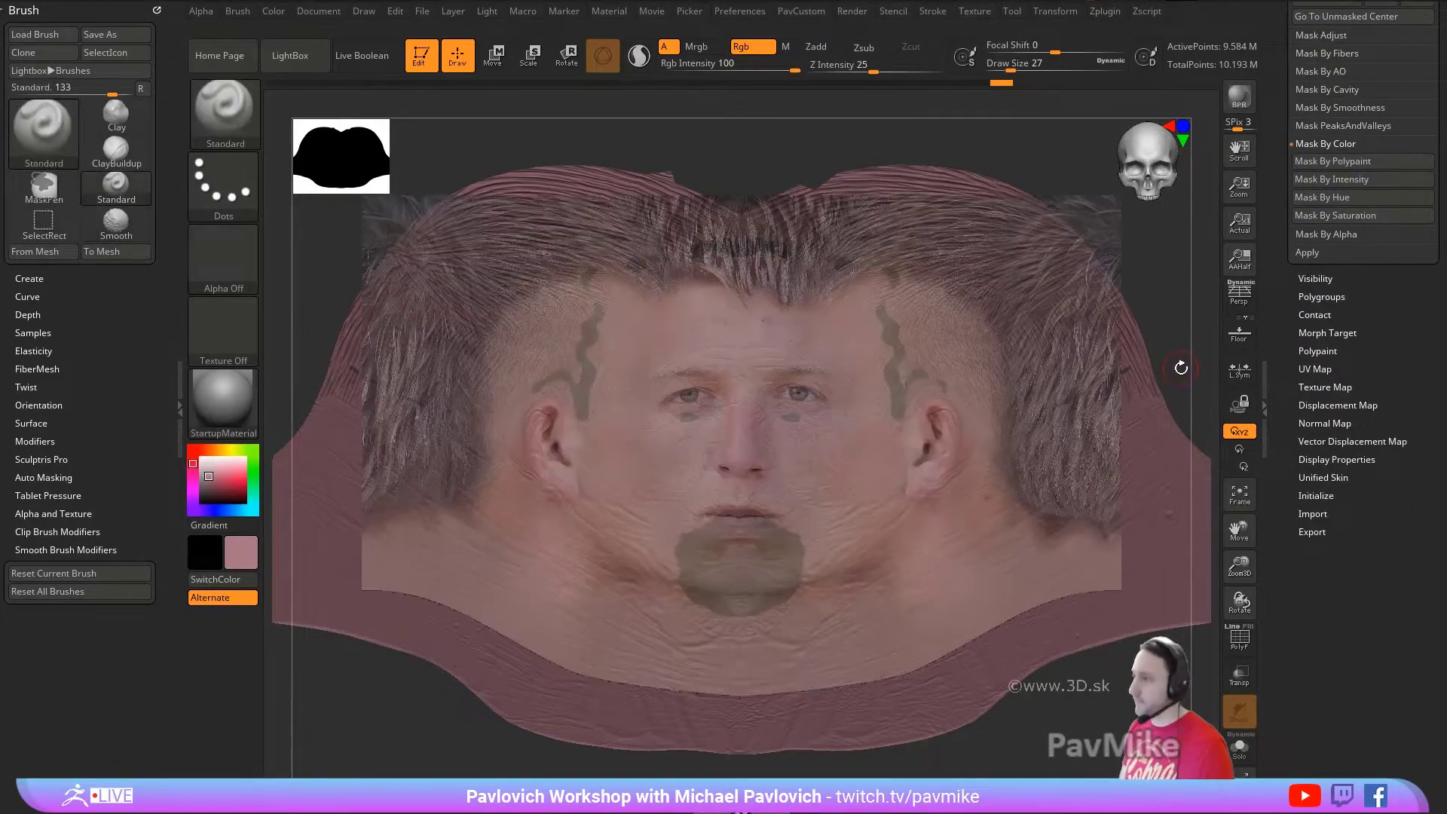
{"action": "key", "text": "s"}
{"action": "left_click_drag", "start_coordinate": [746, 450], "coordinate": [749, 447]}
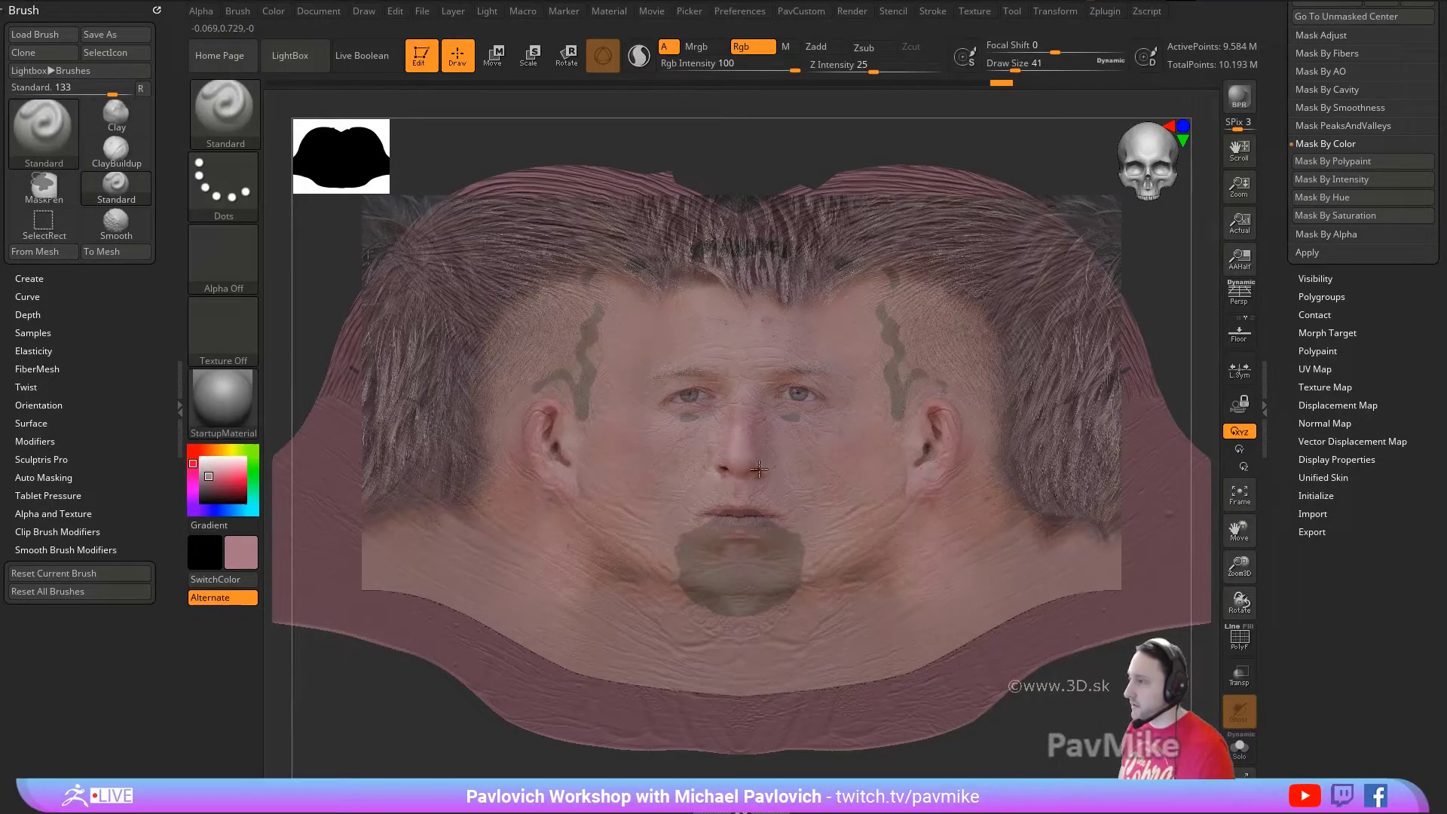
{"action": "key", "text": "bracketright"}
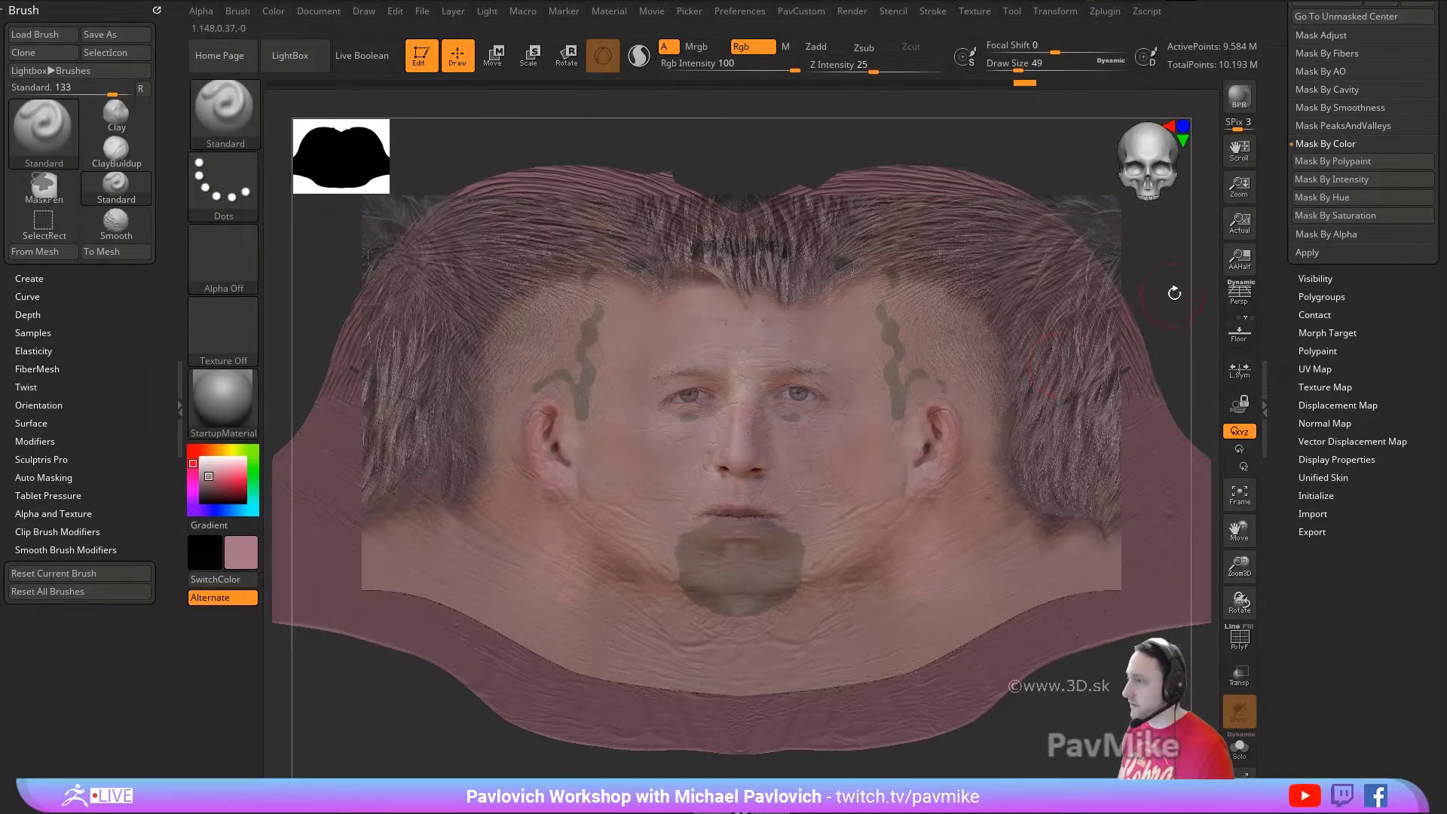
{"action": "left_click_drag", "start_coordinate": [1183, 282], "coordinate": [1200, 230], "text": "alt"}
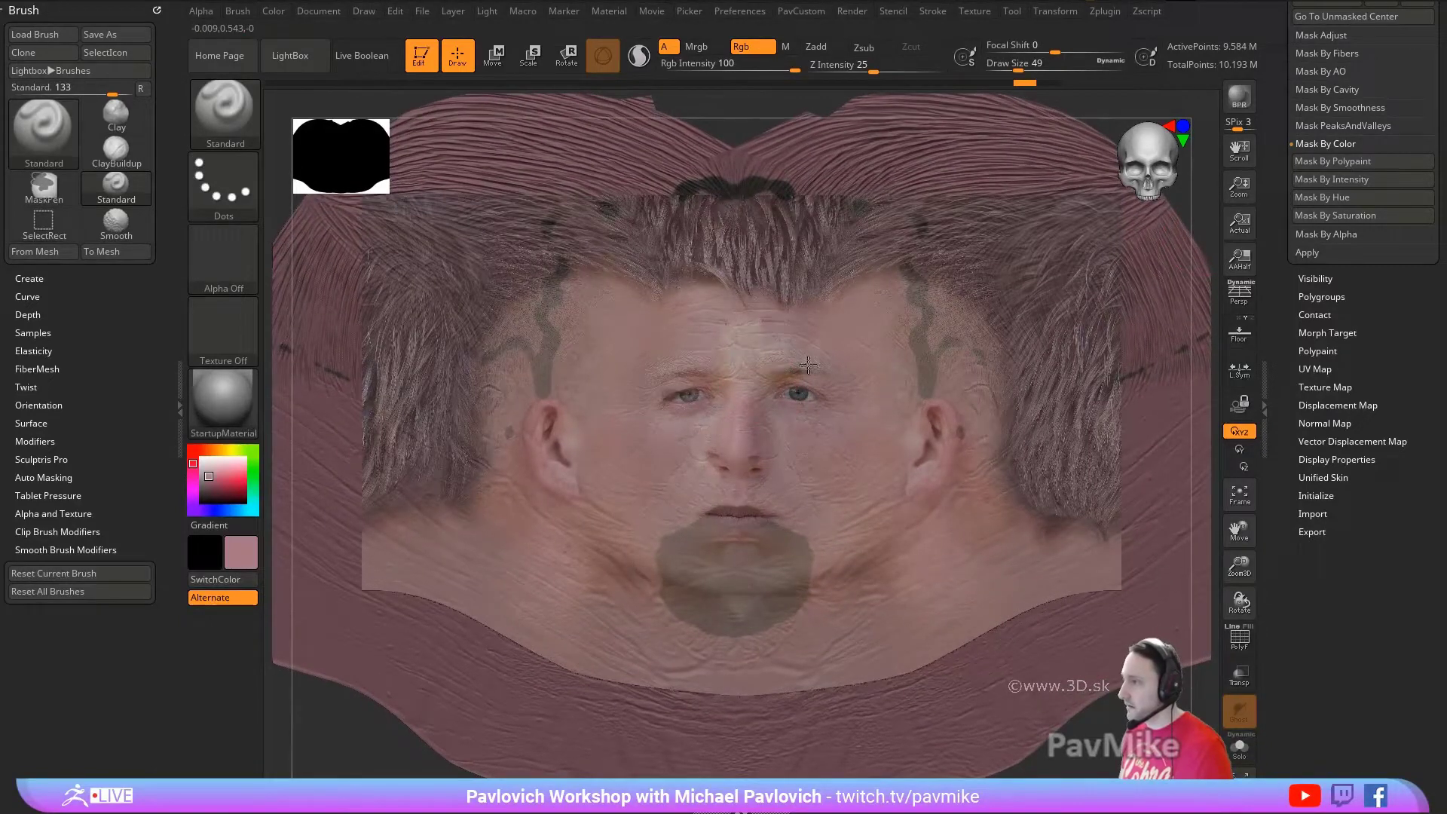
Step: Align the ear on the image's right side, project that side of the head, and adjust the Spotlight image's transparency
{"action": "mouse_move", "coordinate": [1203, 235]}
{"action": "left_mouse_down"}
{"action": "mouse_move", "coordinate": [1157, 253]}
{"action": "mouse_move", "coordinate": [1195, 228]}
{"action": "mouse_move", "coordinate": [1180, 237]}
{"action": "left_mouse_up"}
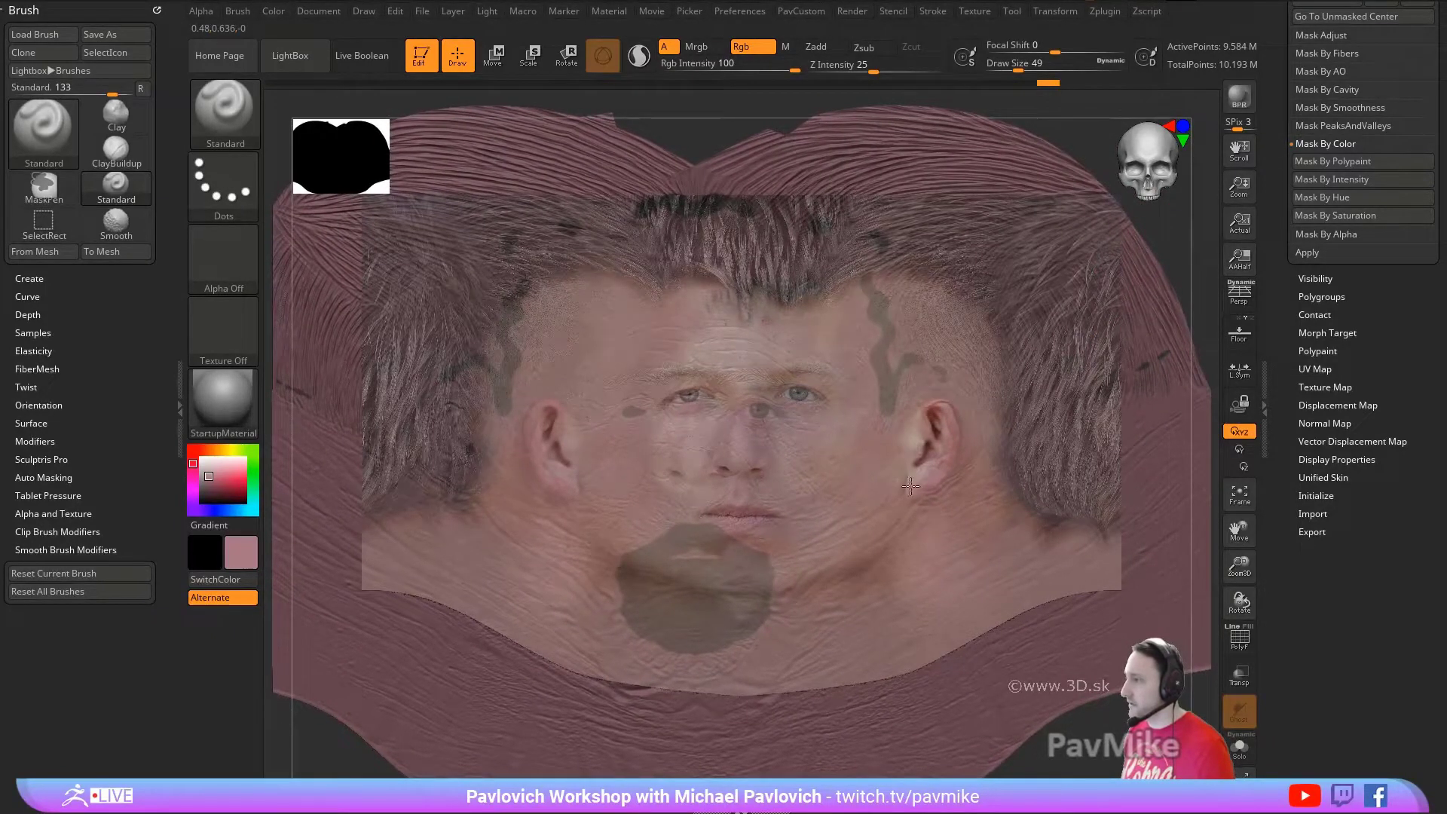
{"action": "mouse_move", "coordinate": [896, 409]}
{"action": "left_mouse_down"}
{"action": "mouse_move", "coordinate": [1000, 350]}
{"action": "mouse_move", "coordinate": [1062, 243]}
{"action": "mouse_move", "coordinate": [980, 226]}
{"action": "left_mouse_up"}
{"action": "key", "text": "z"}
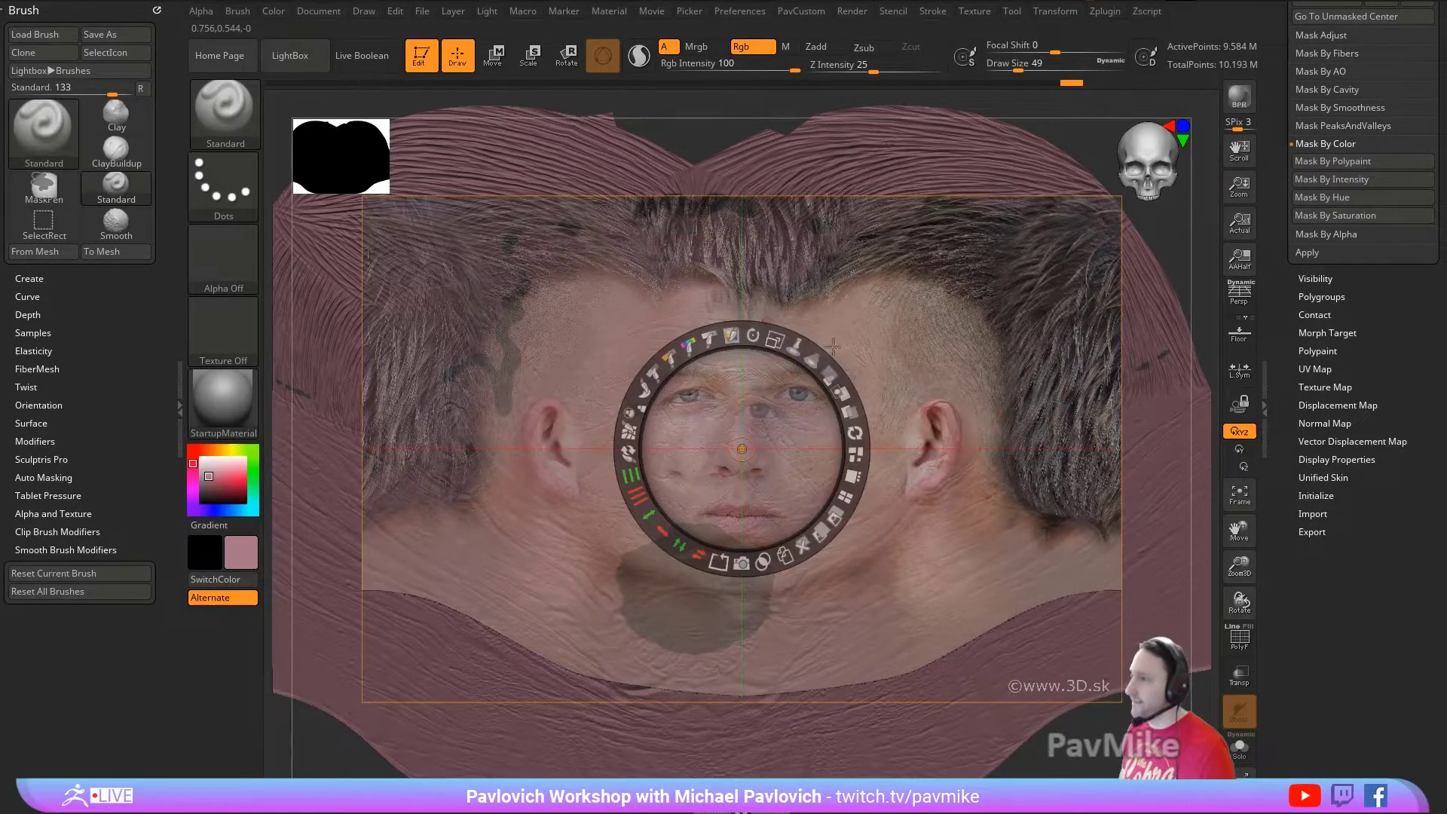
{"action": "left_click_drag", "start_coordinate": [709, 339], "coordinate": [713, 337]}
{"action": "key", "text": "z"}
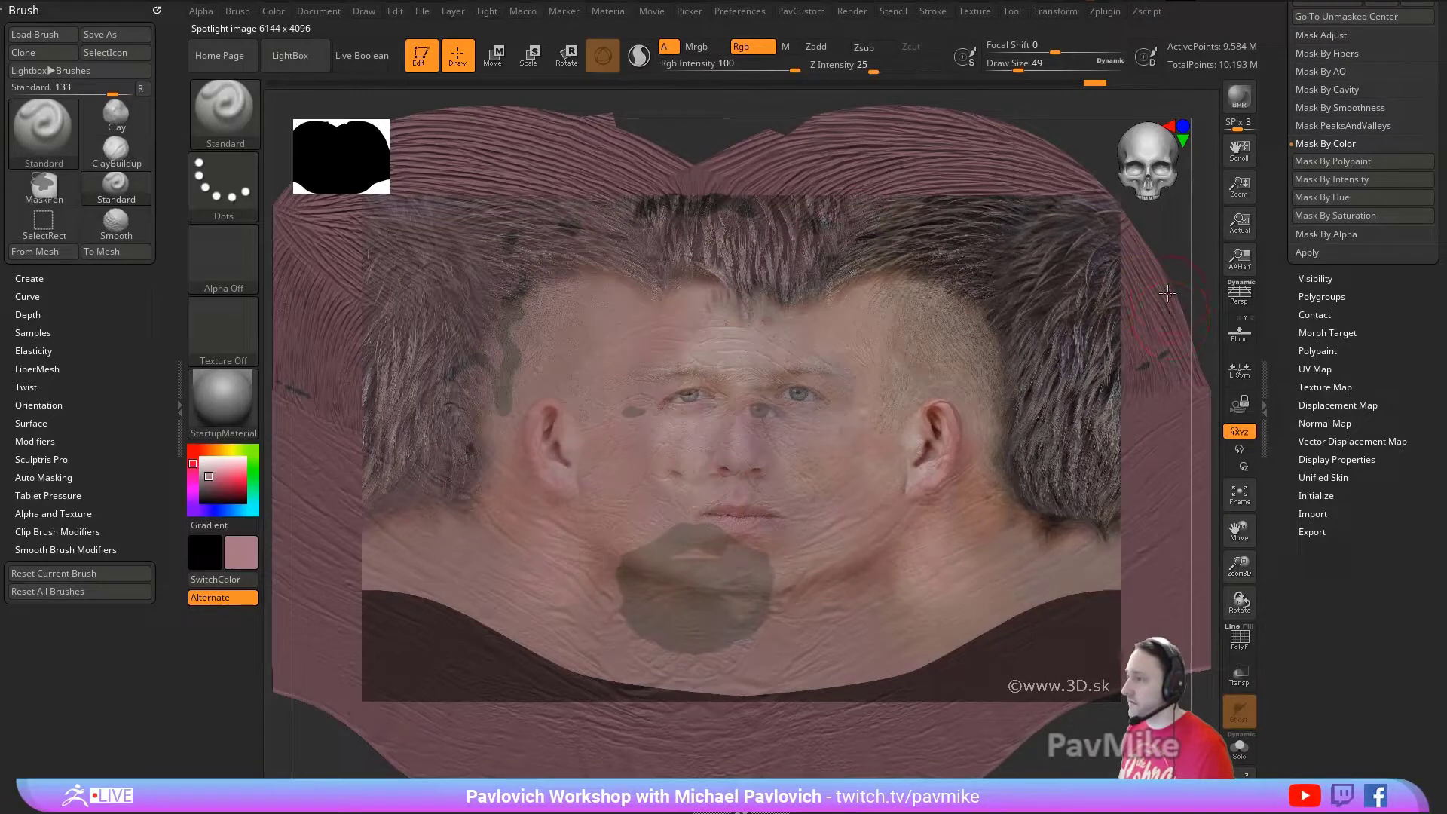
Step: Align the opposite ear with the photo and project the ear, cheek, hair and neck on that side
{"action": "left_click_drag", "start_coordinate": [702, 136], "coordinate": [794, 118], "text": "alt"}
{"action": "mouse_move", "coordinate": [610, 502]}
{"action": "left_mouse_down"}
{"action": "mouse_move", "coordinate": [617, 324]}
{"action": "mouse_move", "coordinate": [395, 245]}
{"action": "mouse_move", "coordinate": [445, 315]}
{"action": "mouse_move", "coordinate": [471, 476]}
{"action": "left_mouse_up"}
{"action": "mouse_move", "coordinate": [383, 551]}
{"action": "left_mouse_down"}
{"action": "mouse_move", "coordinate": [445, 614]}
{"action": "mouse_move", "coordinate": [551, 619]}
{"action": "left_mouse_up"}
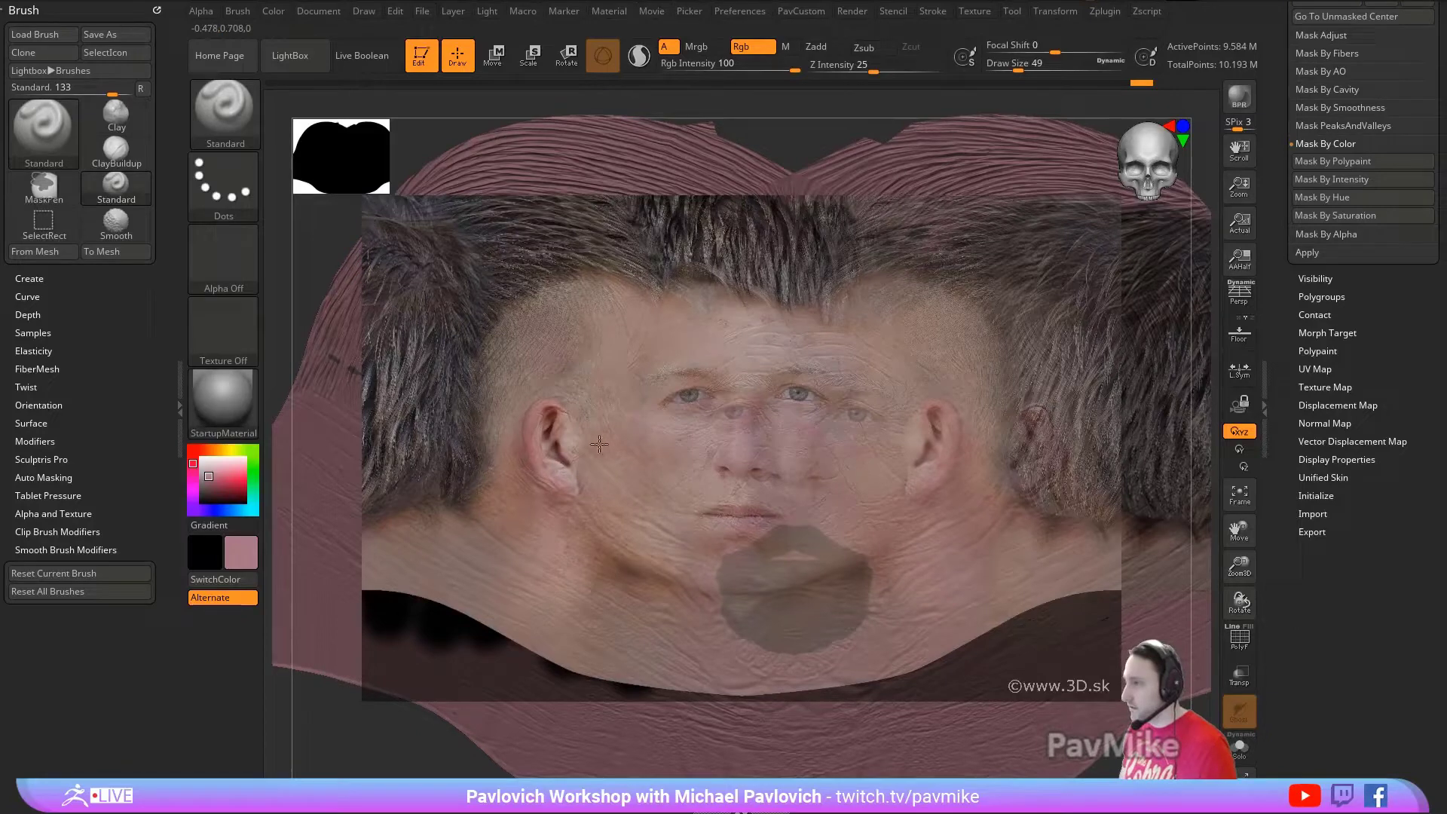
Step: Recentre the head, then shift and scale it to fit the photo's mouth and project the lower lip at draw size 41
{"action": "mouse_move", "coordinate": [866, 121]}
{"action": "left_mouse_down", "text": "alt"}
{"action": "mouse_move", "coordinate": [824, 101]}
{"action": "mouse_move", "coordinate": [806, 110]}
{"action": "left_mouse_up", "text": "alt"}
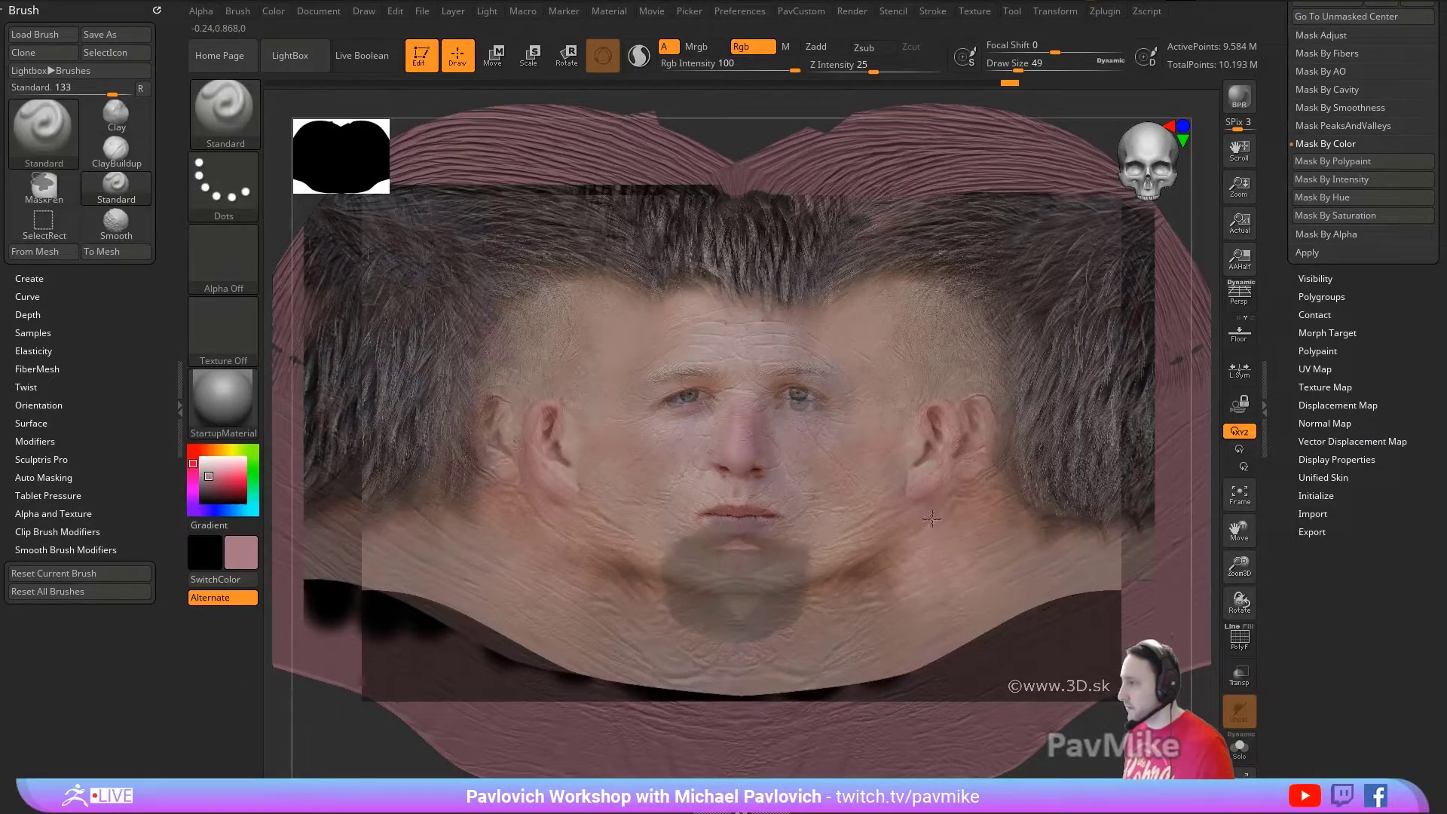
{"action": "right_click_drag", "start_coordinate": [723, 392], "coordinate": [735, 271], "text": "alt"}
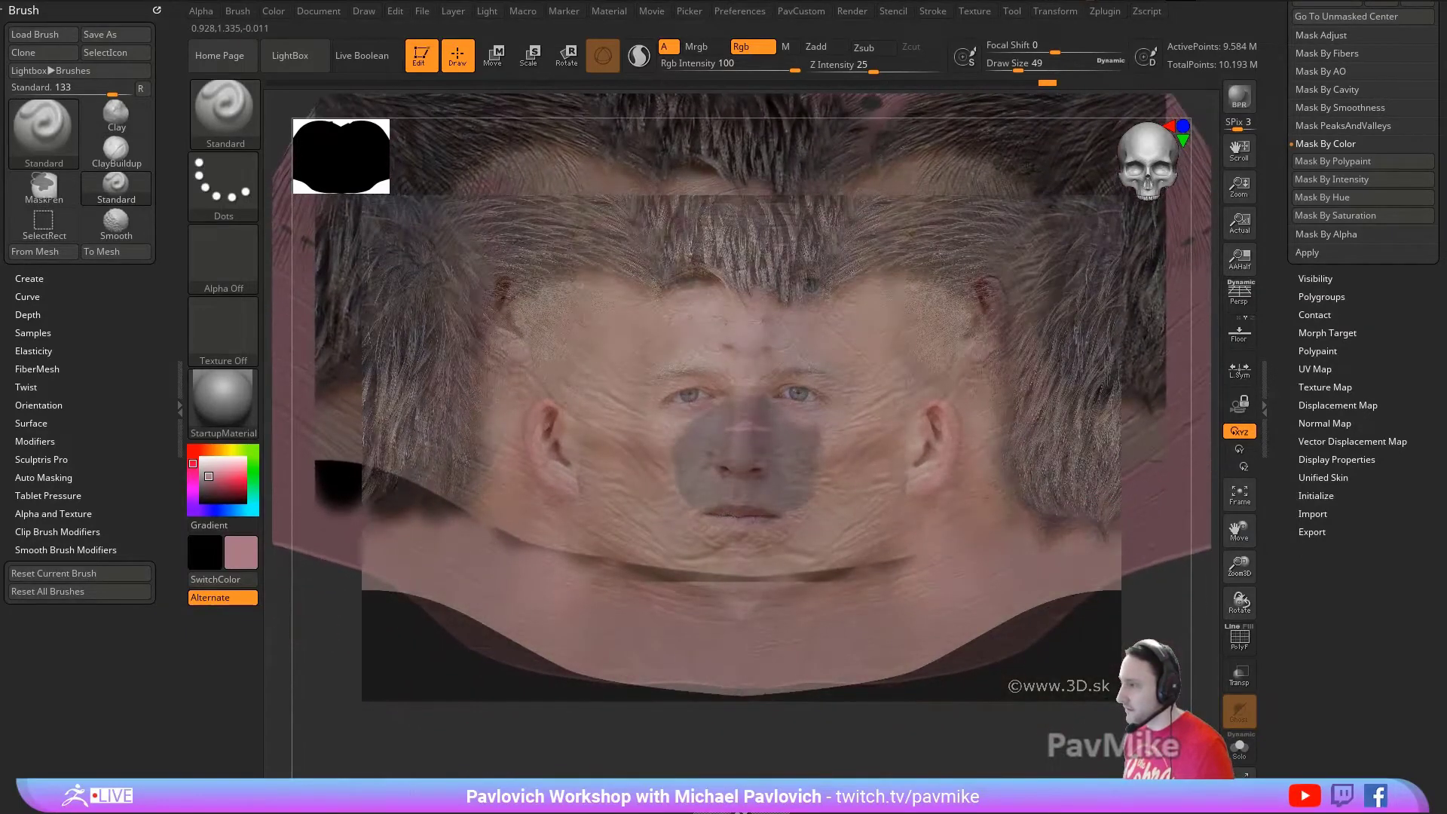
{"action": "right_click_drag", "start_coordinate": [1164, 663], "coordinate": [1112, 740], "text": "ctrl"}
{"action": "mouse_move", "coordinate": [715, 677]}
{"action": "right_mouse_down", "text": "alt"}
{"action": "mouse_move", "coordinate": [711, 717]}
{"action": "mouse_move", "coordinate": [719, 677]}
{"action": "right_mouse_up", "text": "alt"}
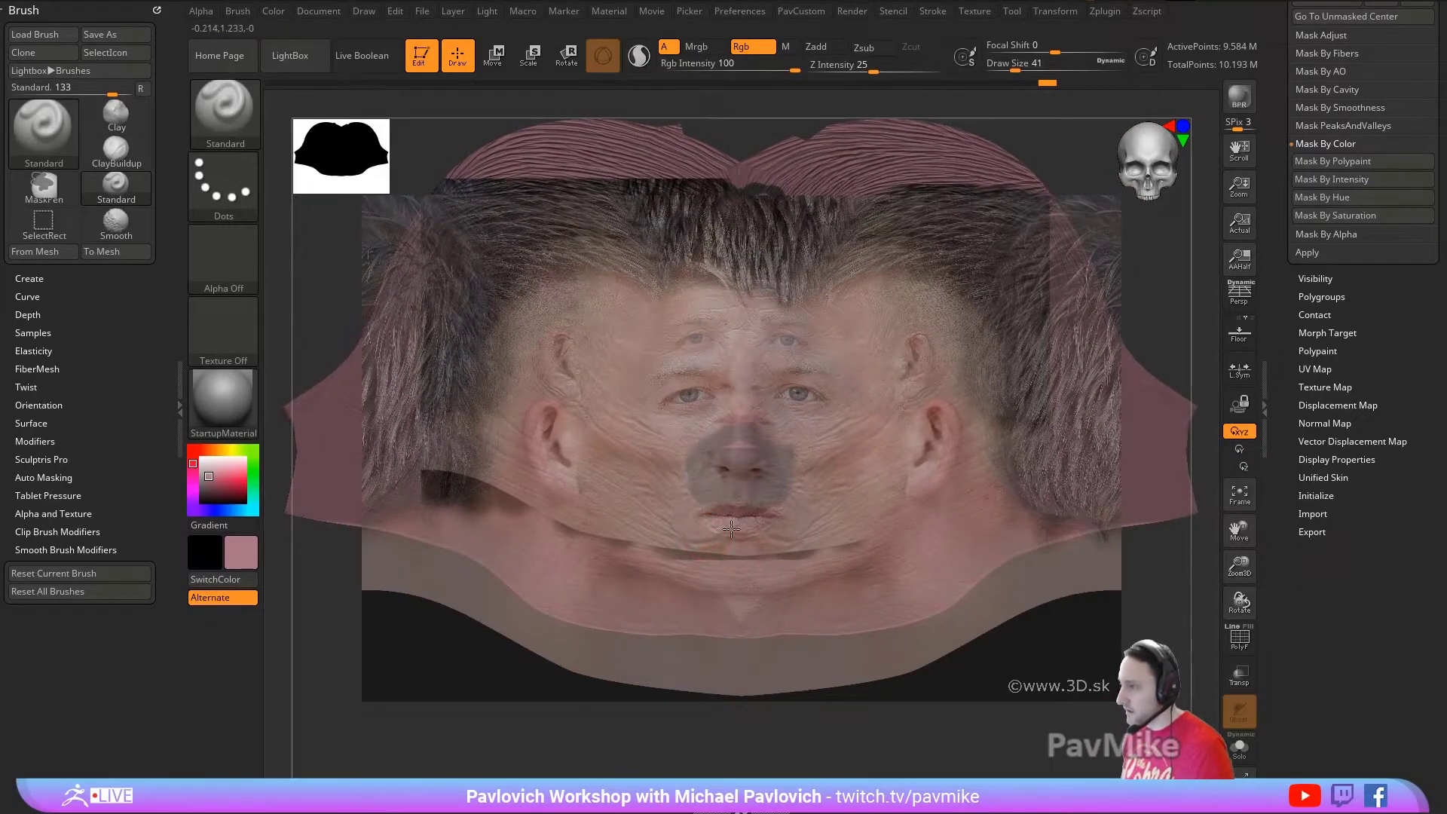
{"action": "left_click", "coordinate": [762, 523]}
Step: Hide the Spotlight image, set the draw size to 25, and morph the flat UV layout back into the 3D head
{"action": "key", "text": "shift+z"}
{"action": "key", "text": "s"}
{"action": "left_click_drag", "start_coordinate": [1031, 409], "coordinate": [1024, 409]}
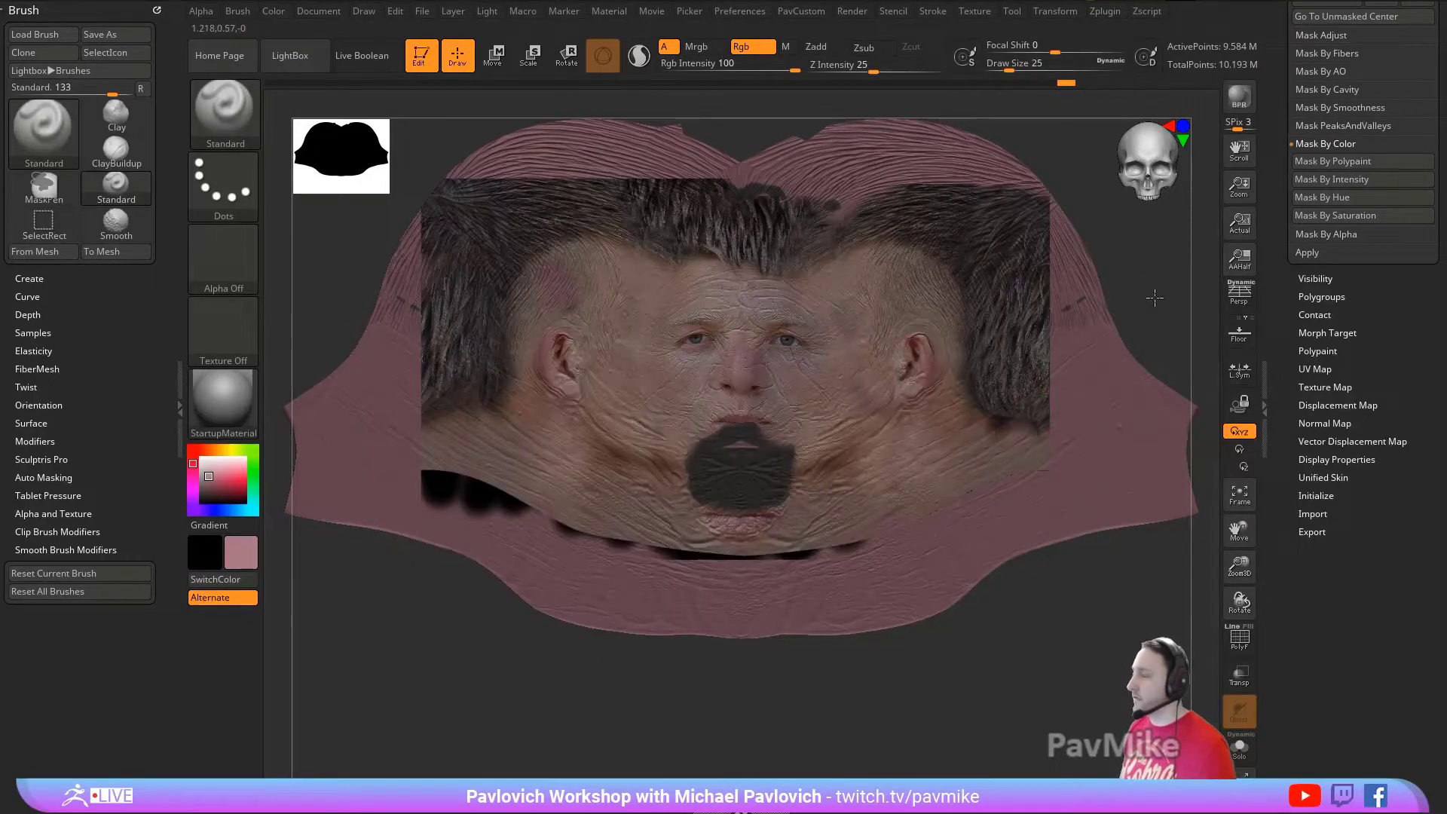
{"action": "right_click_drag", "start_coordinate": [1153, 292], "coordinate": [1167, 385], "text": "alt"}
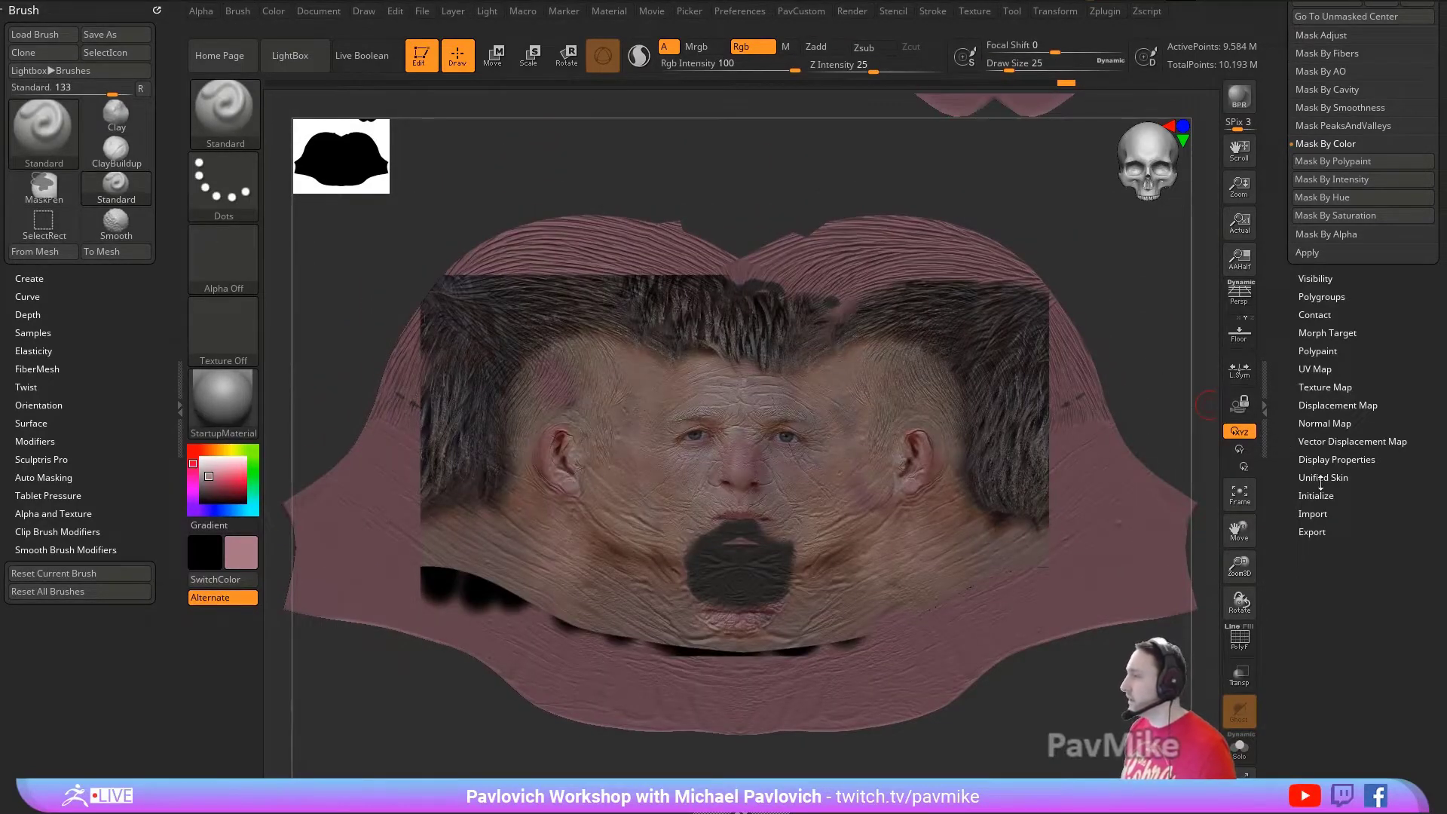
{"action": "key", "text": "shift"}
{"action": "left_click", "coordinate": [1315, 368]}
{"action": "left_click", "coordinate": [1316, 383]}
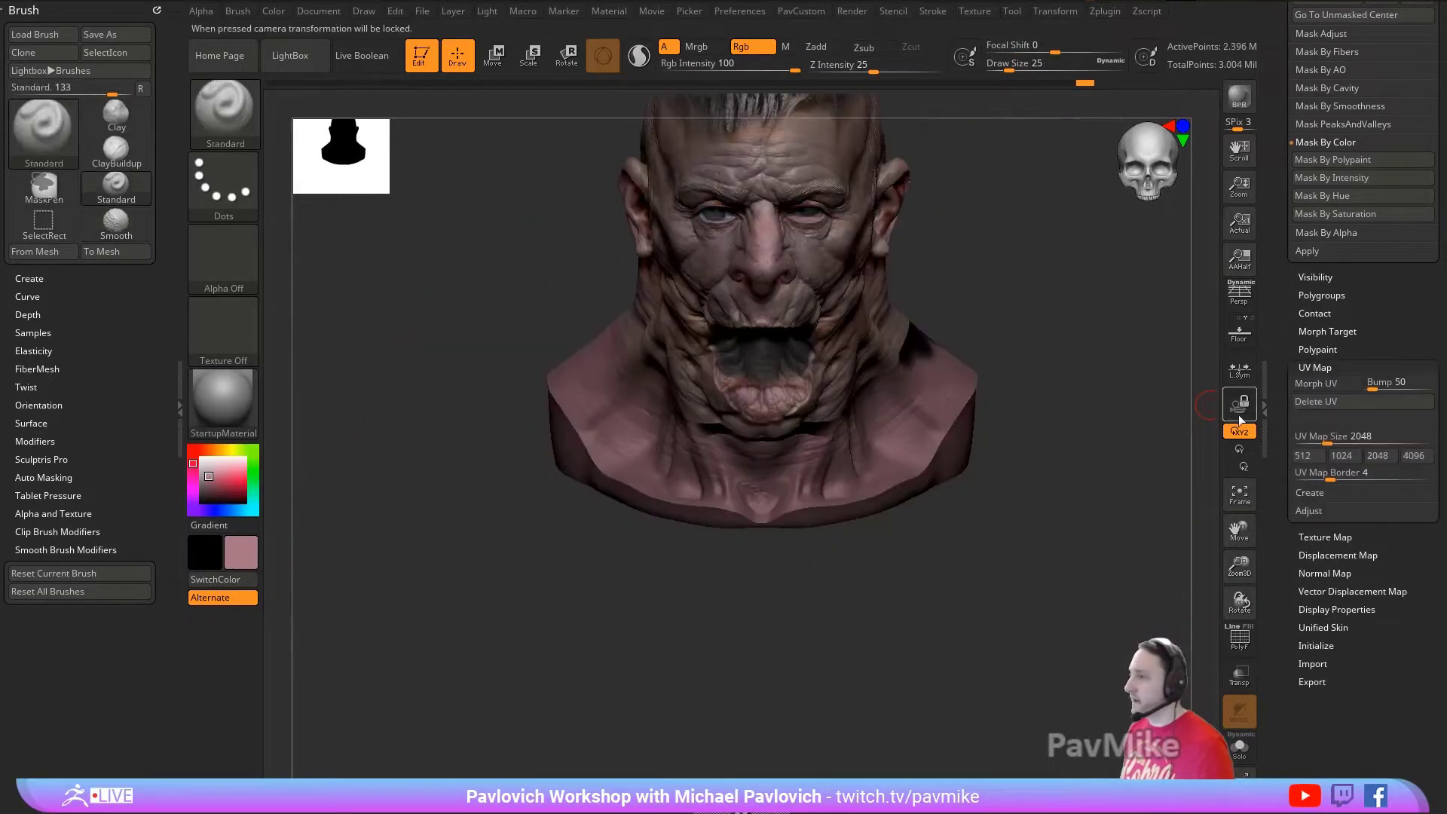
Step: Switch the head's material to SkinShade4
{"action": "left_click_drag", "start_coordinate": [499, 324], "coordinate": [446, 488]}
{"action": "left_click", "coordinate": [214, 407]}
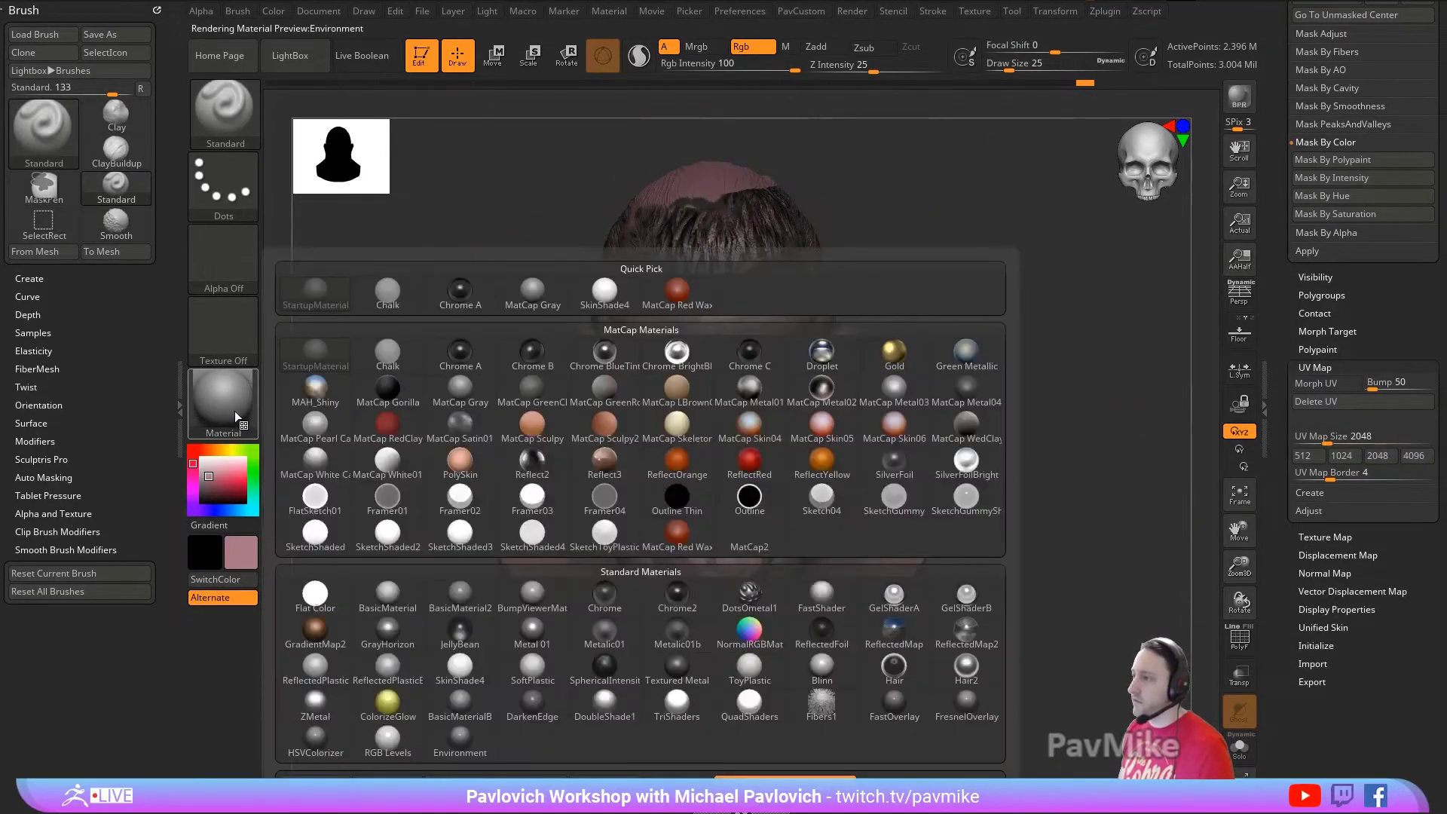
{"action": "left_click", "coordinate": [460, 665]}
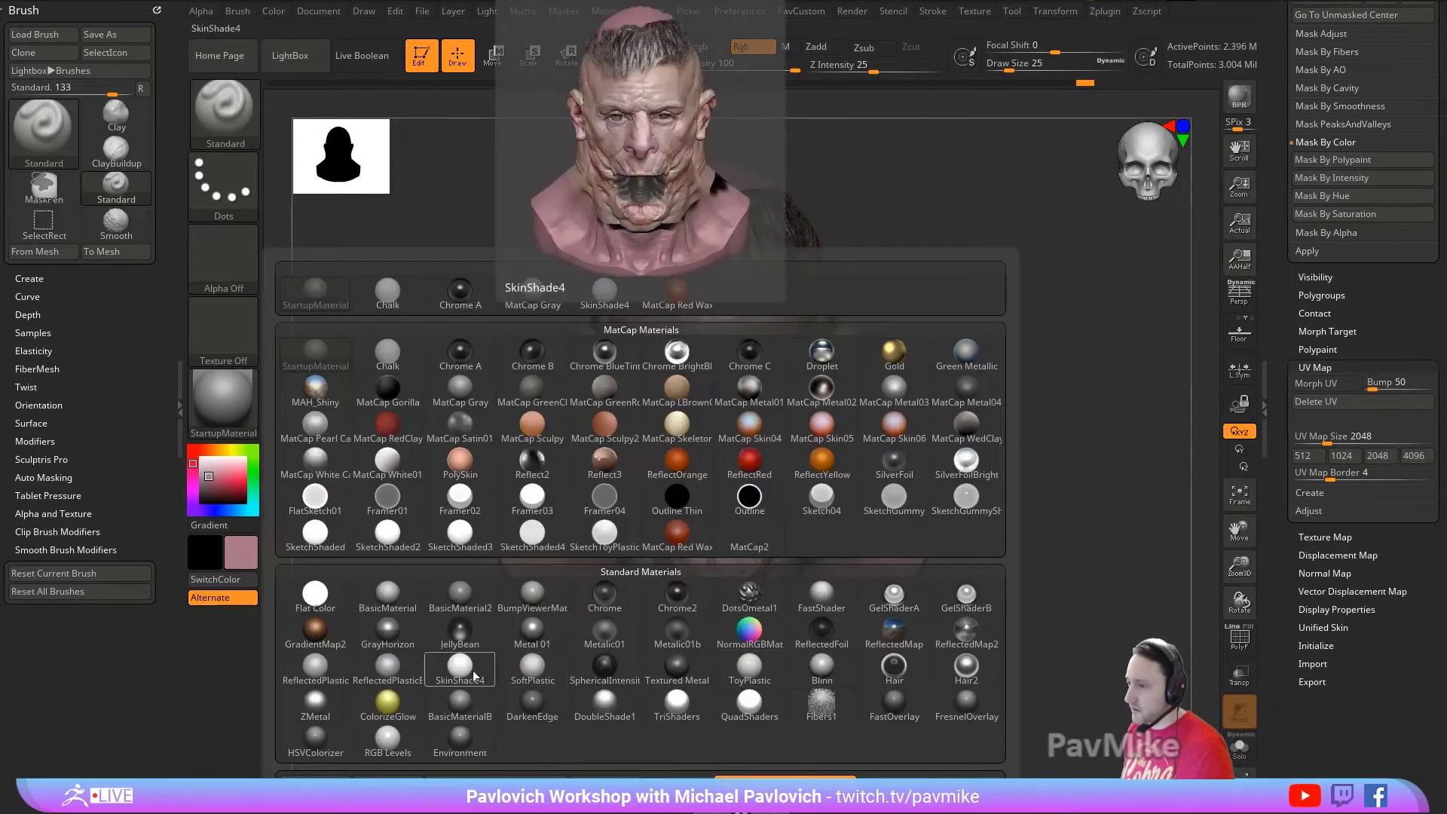
Step: Sample a dark red from the model and paint it inside the head's eye sockets
{"action": "left_click_drag", "start_coordinate": [1027, 410], "coordinate": [732, 398]}
{"action": "mouse_move", "coordinate": [872, 393]}
{"action": "left_mouse_down"}
{"action": "mouse_move", "coordinate": [808, 402]}
{"action": "mouse_move", "coordinate": [1074, 355]}
{"action": "left_mouse_up"}
{"action": "key", "text": "c"}
{"action": "left_click_drag", "start_coordinate": [733, 391], "coordinate": [700, 385]}
{"action": "left_click_drag", "start_coordinate": [993, 317], "coordinate": [1011, 345], "text": "alt"}
{"action": "key", "text": "s"}
{"action": "left_click_drag", "start_coordinate": [739, 384], "coordinate": [720, 395]}
{"action": "mouse_move", "coordinate": [1052, 407]}
{"action": "left_mouse_down"}
{"action": "mouse_move", "coordinate": [1067, 359]}
{"action": "mouse_move", "coordinate": [872, 322]}
{"action": "left_mouse_up"}
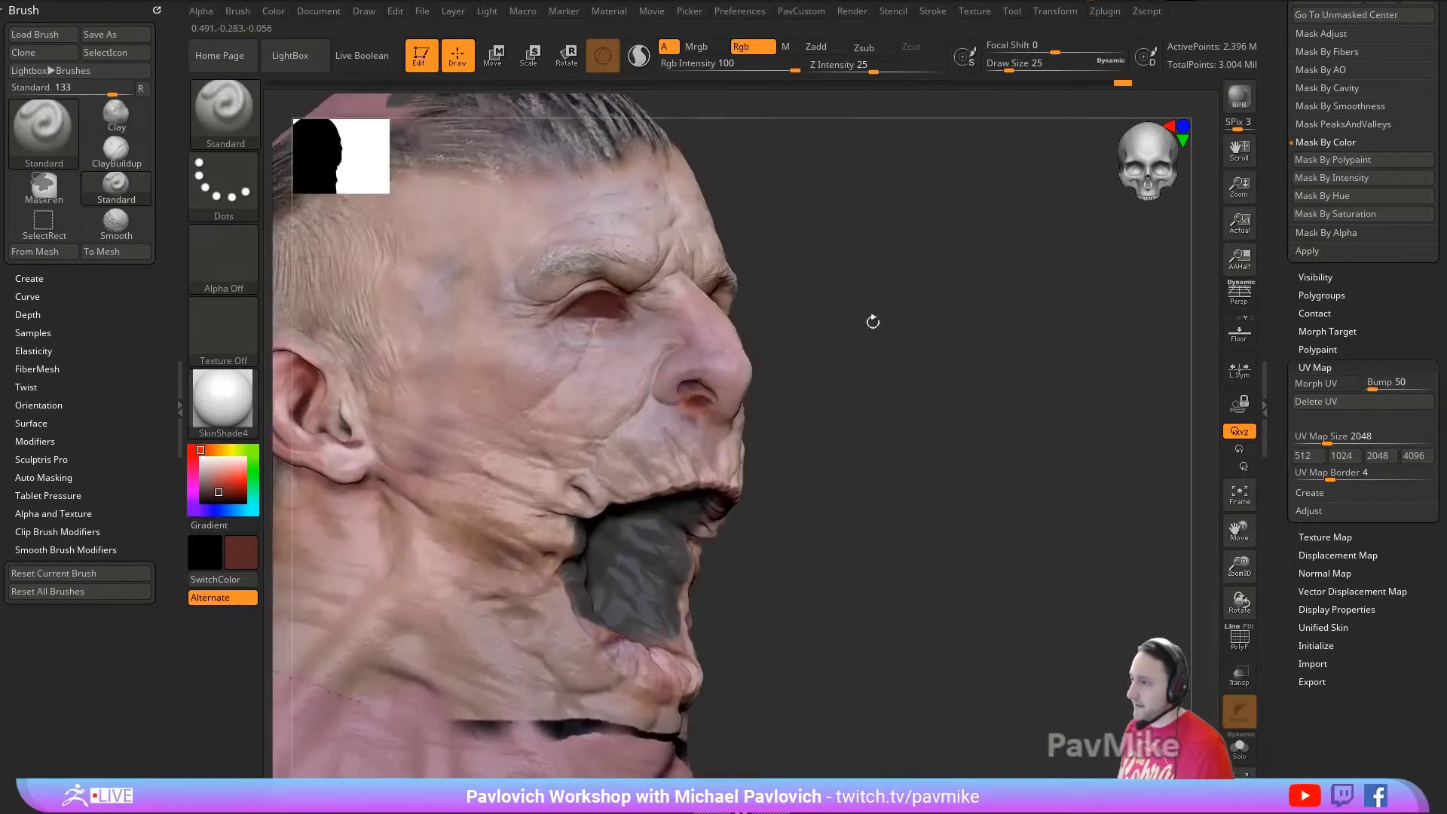
Step: Paint the interior of the open mouth dark red with the Standard brush
{"action": "mouse_move", "coordinate": [935, 426]}
{"action": "left_mouse_down", "text": "alt"}
{"action": "mouse_move", "coordinate": [914, 362]}
{"action": "mouse_move", "coordinate": [840, 386]}
{"action": "left_mouse_up", "text": "alt"}
{"action": "key", "text": "s"}
{"action": "left_click_drag", "start_coordinate": [632, 463], "coordinate": [717, 499]}
{"action": "mouse_move", "coordinate": [718, 499]}
{"action": "right_mouse_down"}
{"action": "mouse_move", "coordinate": [1056, 413]}
{"action": "mouse_move", "coordinate": [979, 407]}
{"action": "mouse_move", "coordinate": [1030, 410]}
{"action": "mouse_move", "coordinate": [960, 378]}
{"action": "mouse_move", "coordinate": [951, 415]}
{"action": "right_mouse_up"}
Step: Sample a light skin colour from the face and load Alpha 07 onto the Standard brush
{"action": "key", "text": "["}
{"action": "key", "text": "["}
{"action": "key", "text": "c"}
{"action": "left_click", "coordinate": [246, 178]}
{"action": "left_click", "coordinate": [240, 254]}
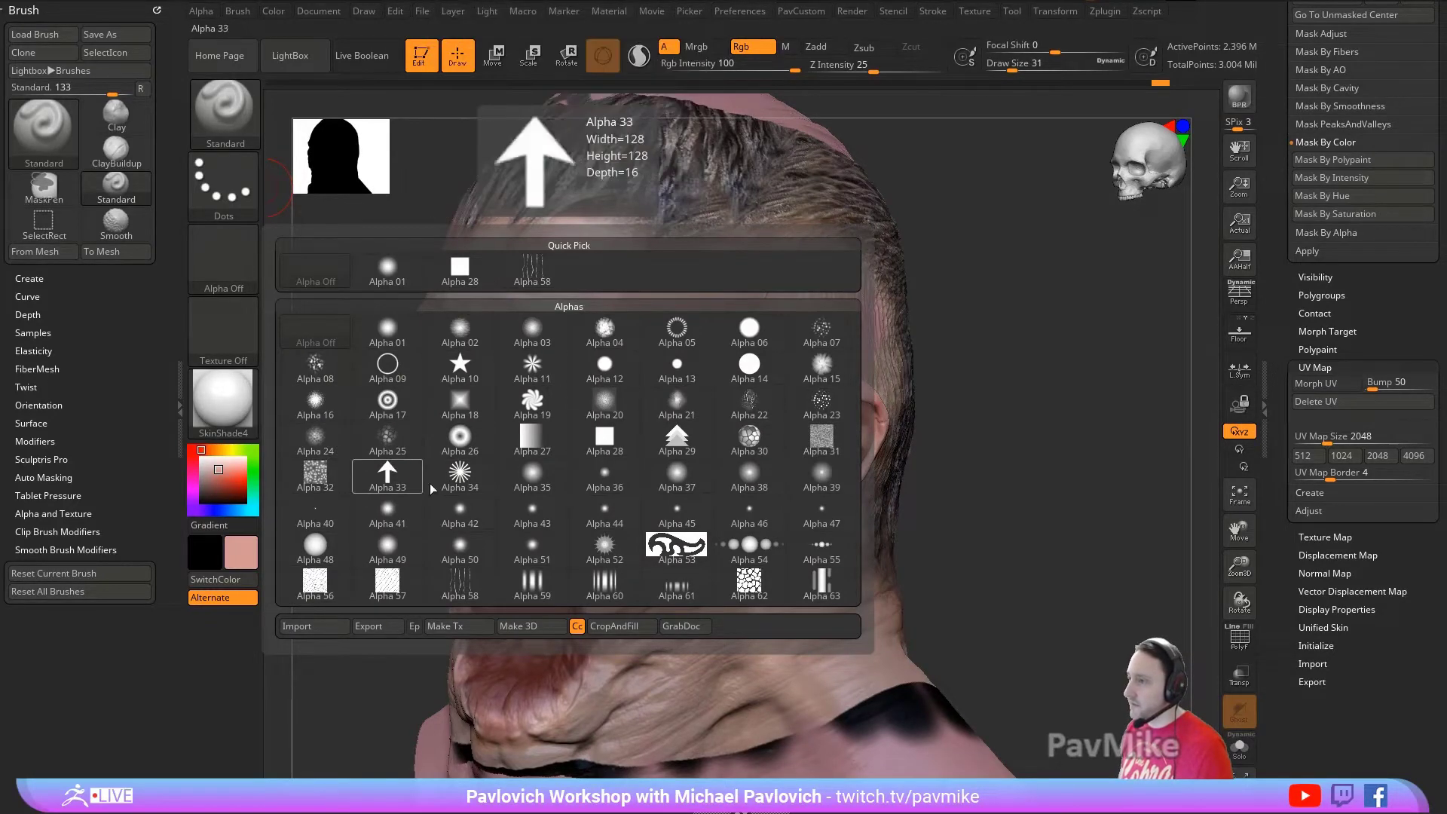
{"action": "left_click", "coordinate": [821, 327]}
Step: Paint sampled skin colour over the black band around the neck, raising the draw size to 65
{"action": "mouse_move", "coordinate": [1028, 392]}
{"action": "left_mouse_down"}
{"action": "mouse_move", "coordinate": [842, 368]}
{"action": "mouse_move", "coordinate": [944, 322]}
{"action": "left_mouse_up"}
{"action": "mouse_move", "coordinate": [746, 396]}
{"action": "right_mouse_down", "text": "alt"}
{"action": "mouse_move", "coordinate": [746, 342]}
{"action": "mouse_move", "coordinate": [809, 340]}
{"action": "right_mouse_up", "text": "alt"}
{"action": "left_click_drag", "start_coordinate": [1031, 349], "coordinate": [1138, 381]}
{"action": "mouse_move", "coordinate": [1037, 381]}
{"action": "left_mouse_down"}
{"action": "mouse_move", "coordinate": [1078, 400]}
{"action": "mouse_move", "coordinate": [870, 451]}
{"action": "left_mouse_up"}
{"action": "key", "text": "s"}
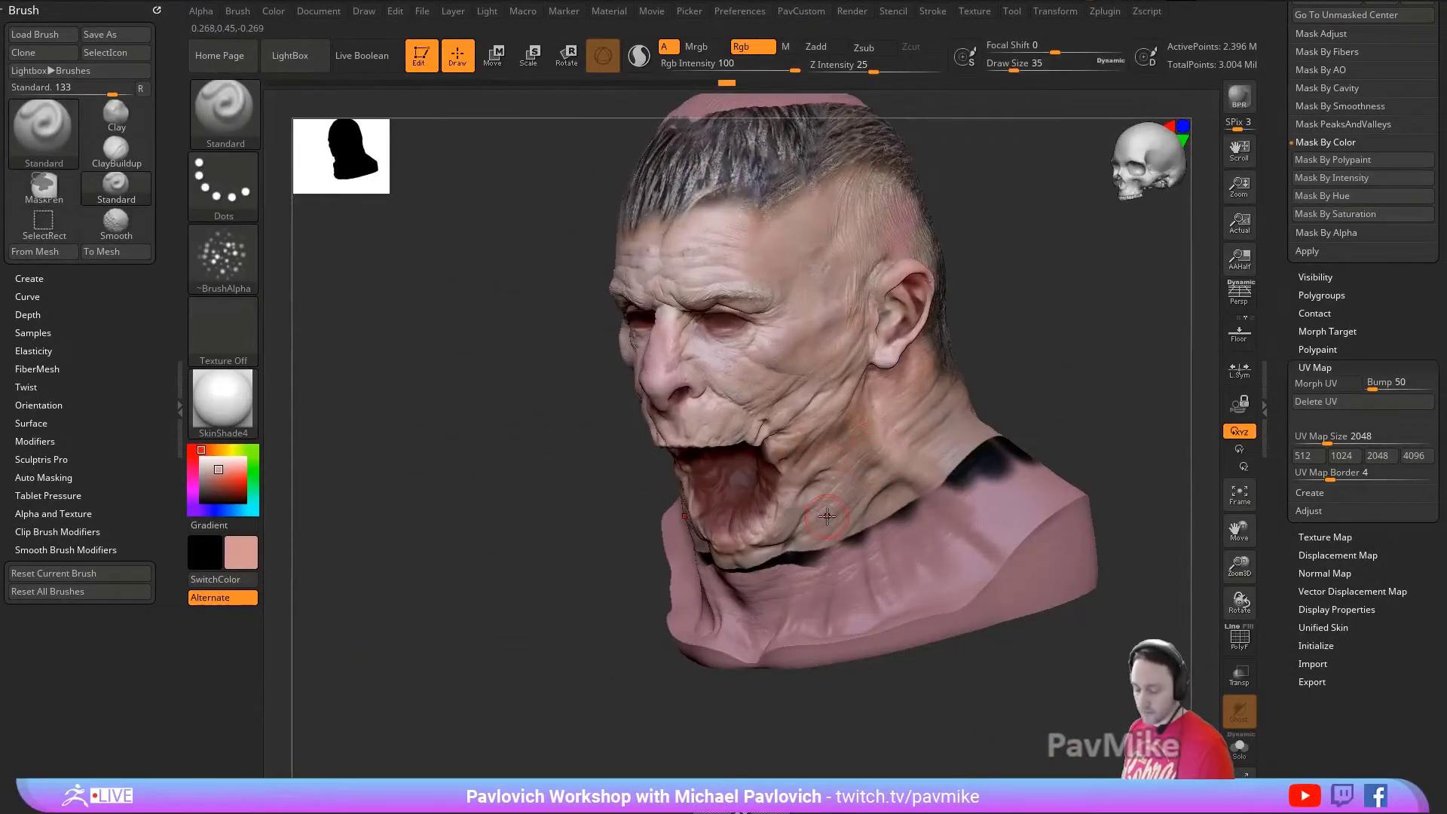
{"action": "key", "text": "c"}
{"action": "key", "text": "bracketright"}
{"action": "key", "text": "bracketright"}
{"action": "key", "text": "bracketright"}
{"action": "mouse_move", "coordinate": [755, 574]}
{"action": "left_mouse_down"}
{"action": "mouse_move", "coordinate": [897, 524]}
{"action": "mouse_move", "coordinate": [1010, 453]}
{"action": "left_mouse_up"}
{"action": "left_click_drag", "start_coordinate": [897, 522], "coordinate": [1022, 457]}
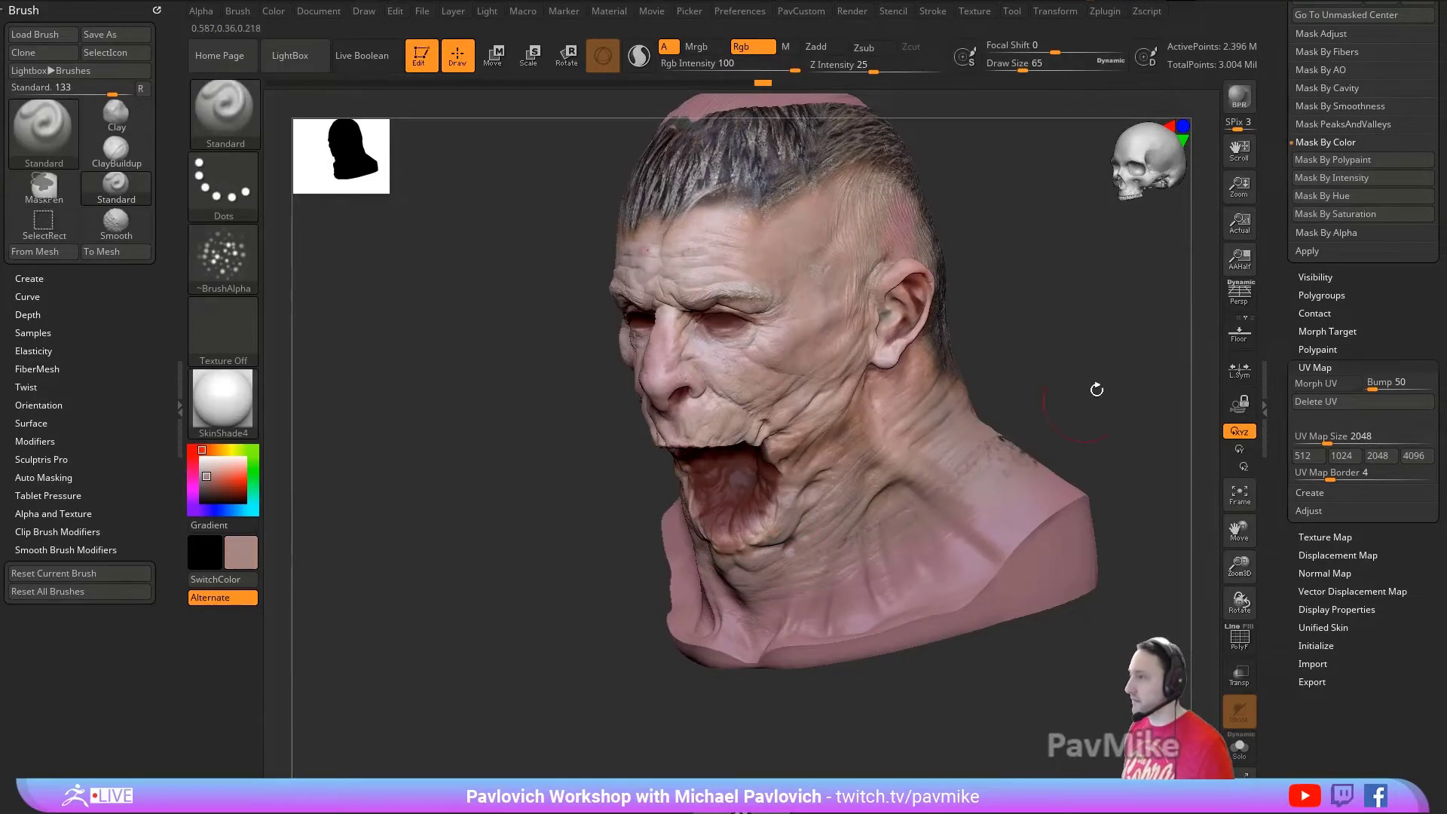
Step: Blend sampled skin tones over the back of the neck and the side of the head around the ear, reducing the draw size to 35
{"action": "left_click_drag", "start_coordinate": [1095, 388], "coordinate": [1021, 459]}
{"action": "left_click_drag", "start_coordinate": [872, 562], "coordinate": [897, 494]}
{"action": "key", "text": "c"}
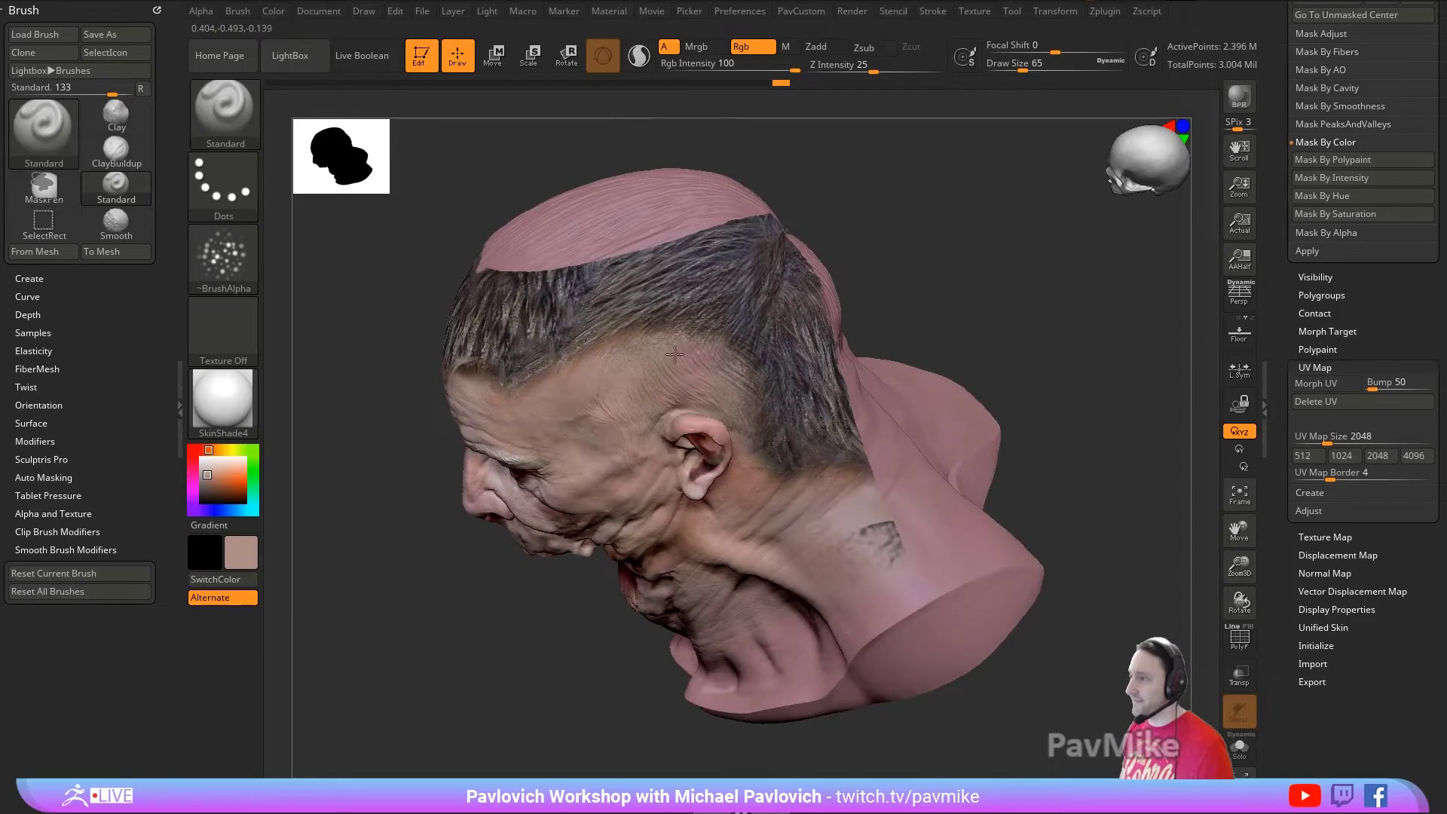
{"action": "mouse_move", "coordinate": [978, 339]}
{"action": "left_mouse_down", "text": "shift"}
{"action": "mouse_move", "coordinate": [949, 325]}
{"action": "mouse_move", "coordinate": [876, 378]}
{"action": "mouse_move", "coordinate": [1021, 378]}
{"action": "mouse_move", "coordinate": [976, 383]}
{"action": "mouse_move", "coordinate": [965, 355]}
{"action": "mouse_move", "coordinate": [942, 362]}
{"action": "left_mouse_up", "text": "shift"}
{"action": "key", "text": "s"}
{"action": "left_click", "coordinate": [975, 383]}
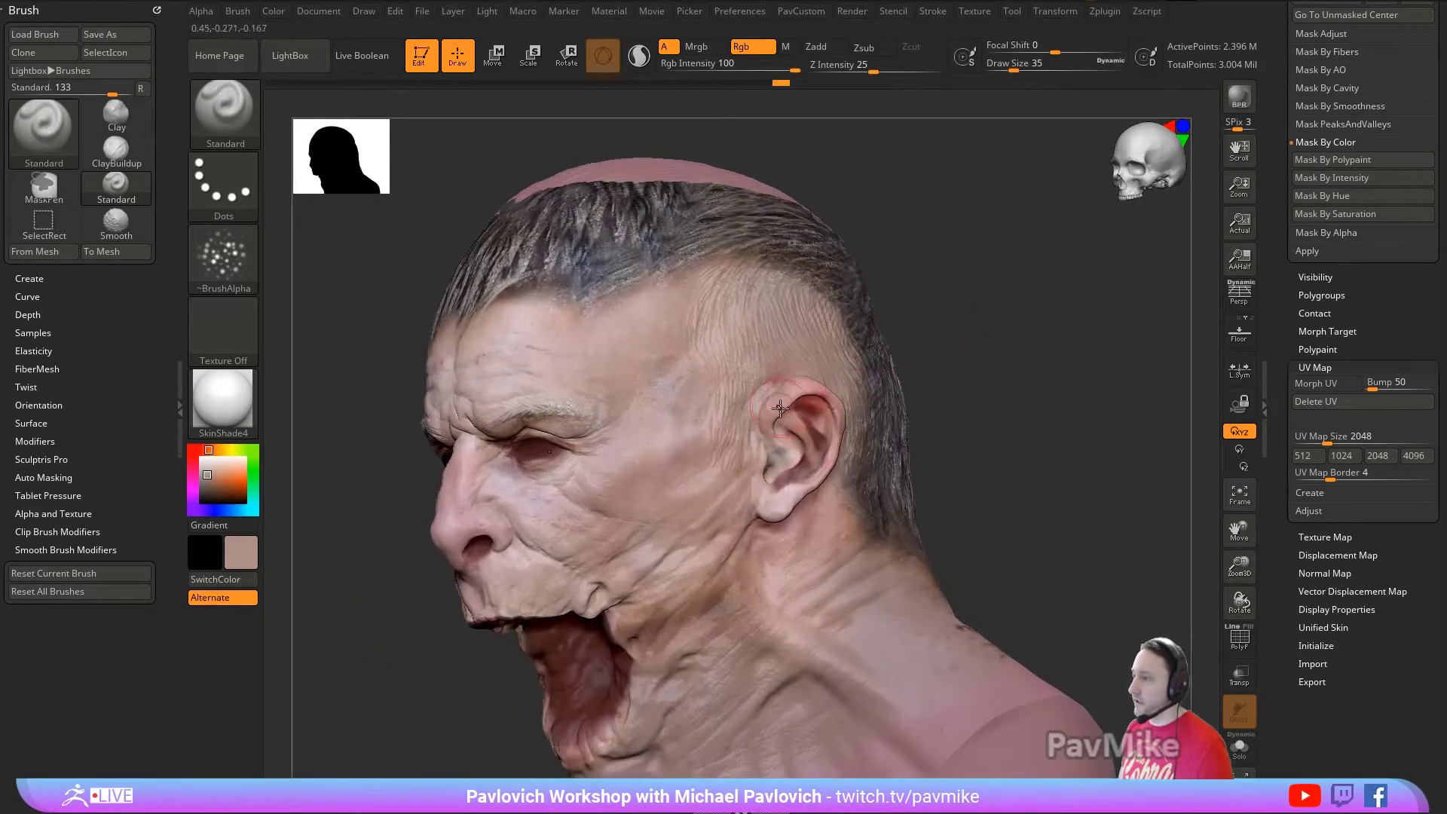
{"action": "key", "text": "c"}
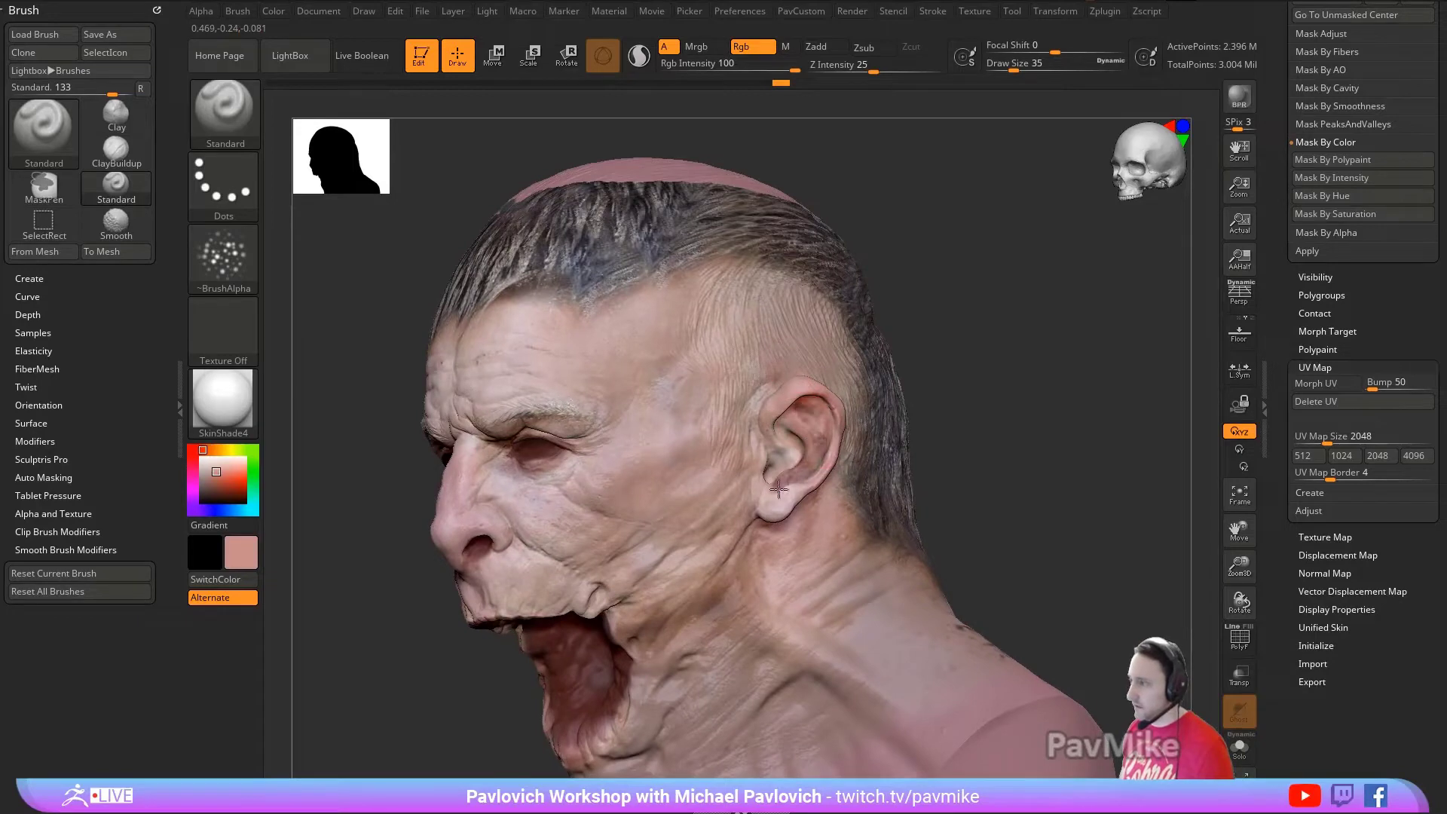
{"action": "left_click_drag", "start_coordinate": [942, 369], "coordinate": [731, 390]}
{"action": "left_click_drag", "start_coordinate": [885, 352], "coordinate": [980, 315]}
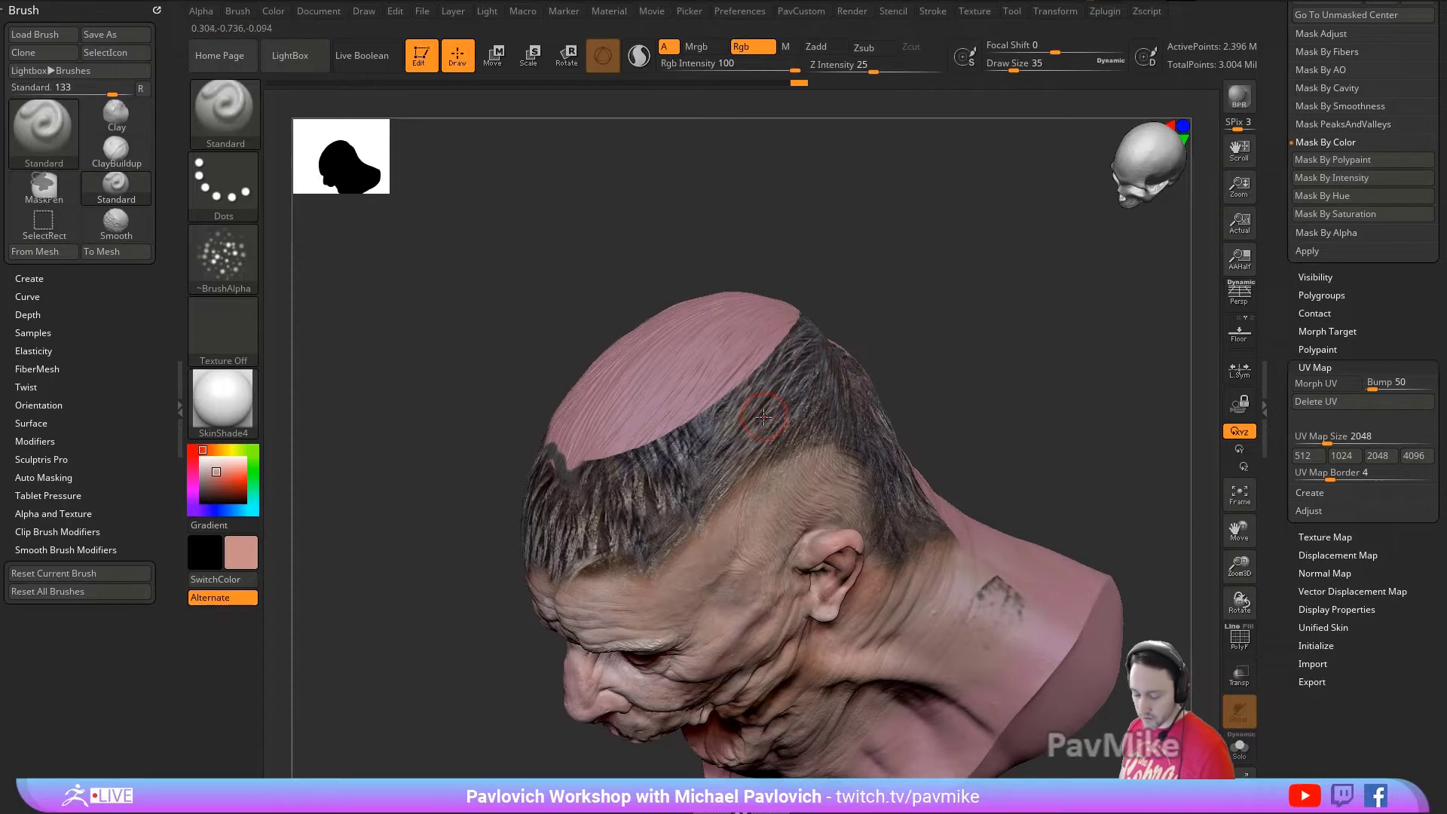
Step: Switch to the XTractor brush and extract an alpha and texture from the side hair at draw size 41
{"action": "key", "text": "b"}
{"action": "key", "text": "x"}
{"action": "key", "text": "t"}
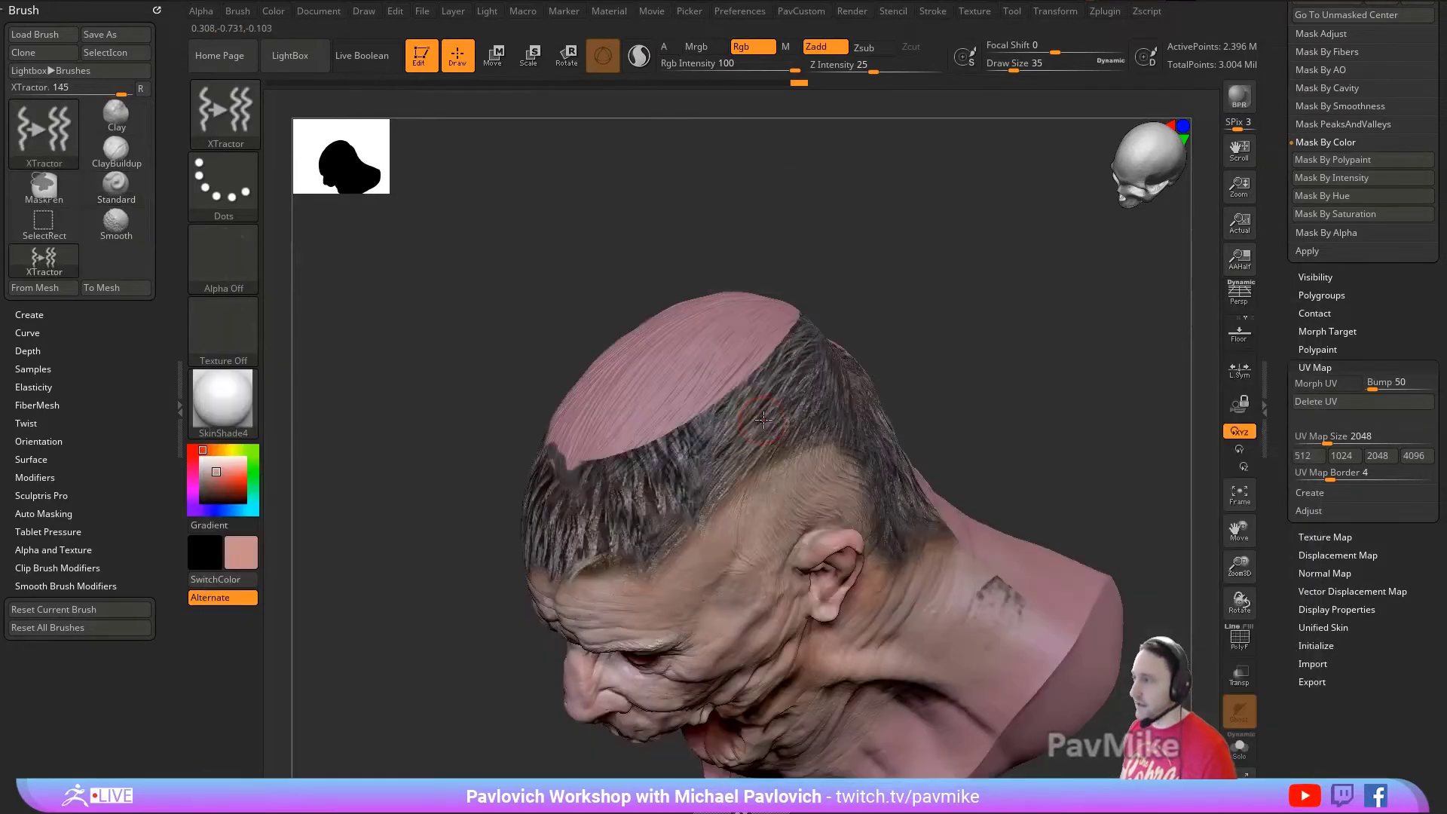
{"action": "key", "text": "s"}
{"action": "left_click_drag", "start_coordinate": [768, 417], "coordinate": [762, 417]}
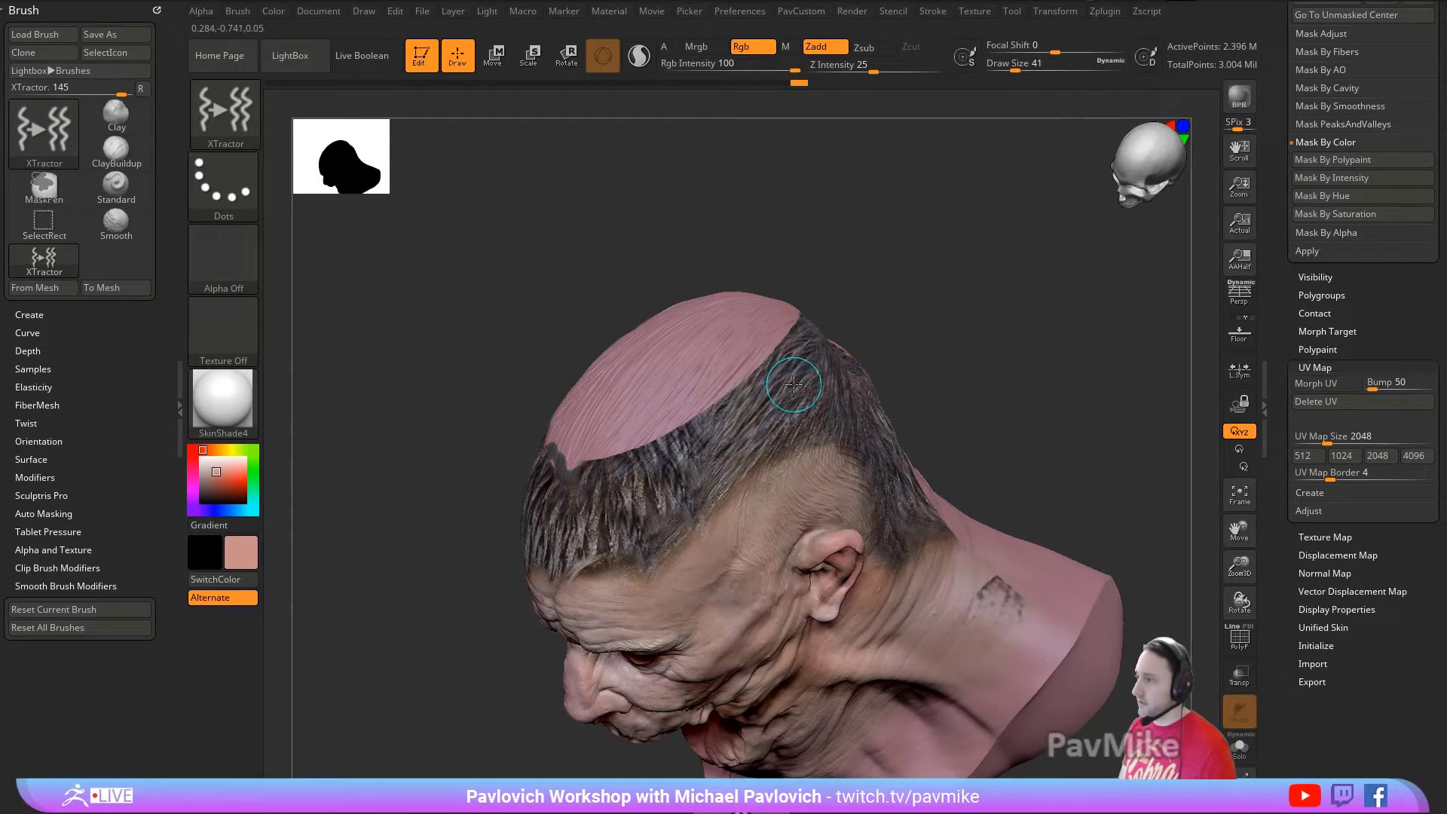
{"action": "left_click_drag", "start_coordinate": [671, 478], "coordinate": [647, 509]}
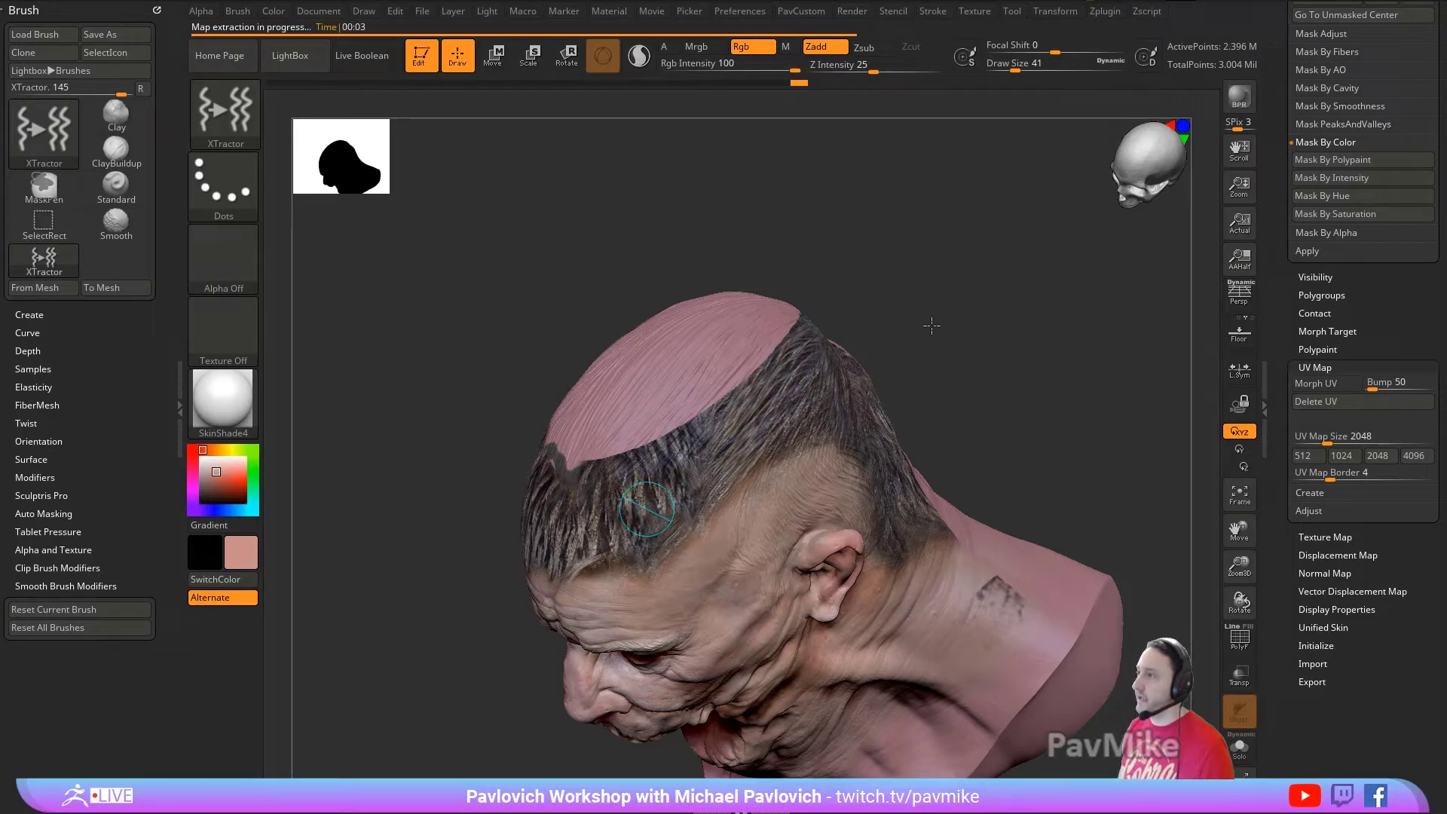
Step: Try painting the extracted hair in overlapping strokes across the bald pink scalp
{"action": "left_click_drag", "start_coordinate": [928, 310], "coordinate": [952, 360]}
{"action": "key", "text": "s"}
{"action": "left_click_drag", "start_coordinate": [754, 418], "coordinate": [609, 530]}
{"action": "mouse_move", "coordinate": [861, 295]}
{"action": "left_mouse_down"}
{"action": "mouse_move", "coordinate": [738, 333]}
{"action": "mouse_move", "coordinate": [625, 498]}
{"action": "left_mouse_up"}
{"action": "left_click_drag", "start_coordinate": [690, 347], "coordinate": [584, 490]}
{"action": "left_click_drag", "start_coordinate": [631, 408], "coordinate": [595, 539]}
{"action": "left_click_drag", "start_coordinate": [715, 365], "coordinate": [644, 511]}
{"action": "left_click_drag", "start_coordinate": [744, 369], "coordinate": [698, 490]}
{"action": "left_click_drag", "start_coordinate": [912, 246], "coordinate": [884, 267]}
{"action": "mouse_move", "coordinate": [756, 293]}
{"action": "left_mouse_down"}
{"action": "mouse_move", "coordinate": [686, 367]}
{"action": "mouse_move", "coordinate": [768, 455]}
{"action": "left_mouse_up"}
{"action": "mouse_move", "coordinate": [941, 550]}
{"action": "left_mouse_down"}
{"action": "mouse_move", "coordinate": [1004, 341]}
{"action": "mouse_move", "coordinate": [751, 392]}
{"action": "mouse_move", "coordinate": [591, 456]}
{"action": "left_mouse_up"}
Step: Undo the hair strokes painted on the scalp
{"action": "key", "text": "s"}
{"action": "key", "text": "ctrl+z"}
{"action": "key", "text": "ctrl+z"}
{"action": "key", "text": "ctrl+z"}
{"action": "key", "text": "ctrl+z"}
{"action": "key", "text": "ctrl+z"}
{"action": "key", "text": "ctrl+z"}
{"action": "key", "text": "ctrl+z"}
{"action": "key", "text": "ctrl+z"}
{"action": "right_click_drag", "start_coordinate": [935, 354], "coordinate": [934, 356]}
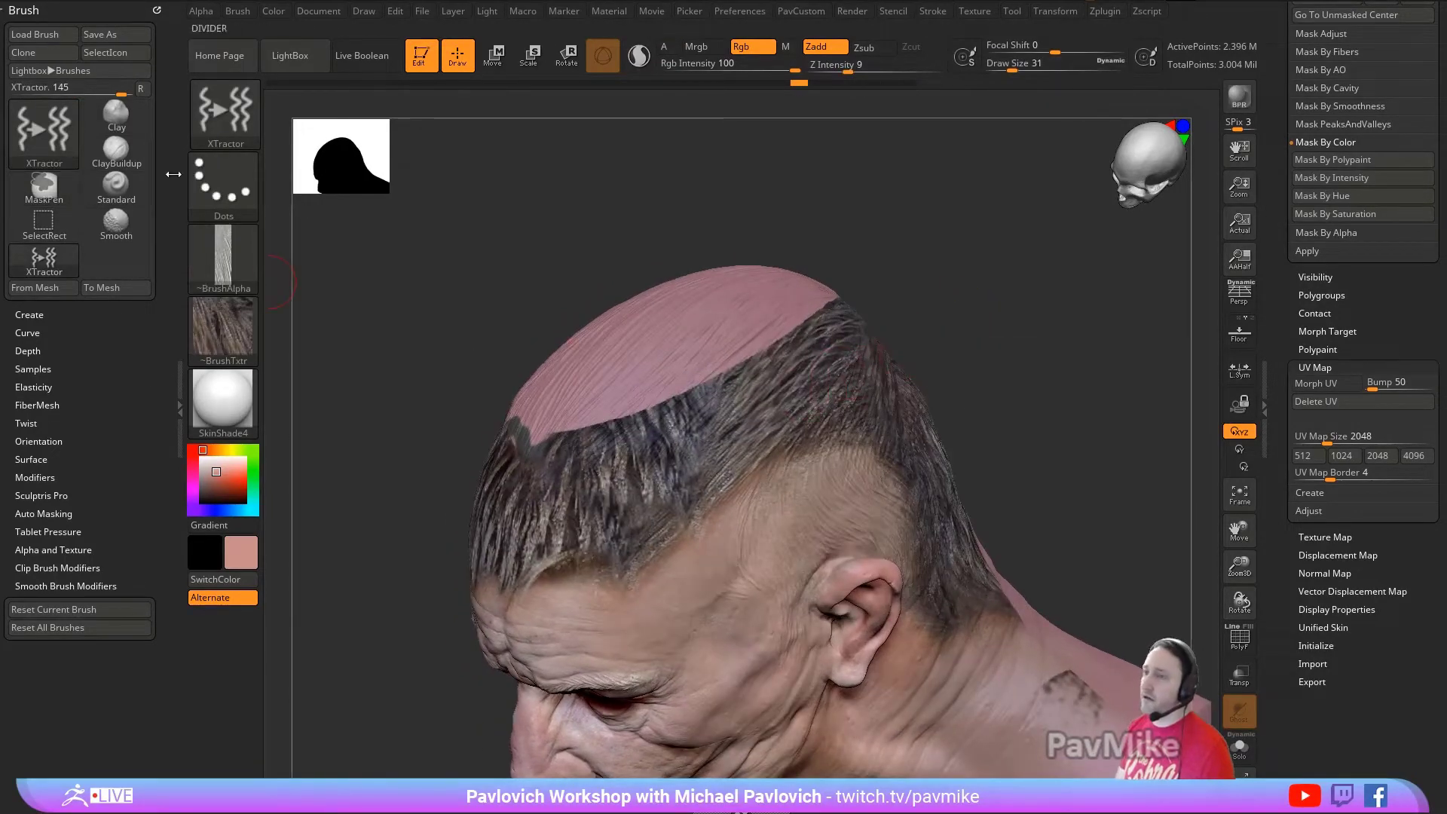
Step: Enable creating alphas from the brush stroke and set the Alpha Width to 512
{"action": "left_click", "coordinate": [157, 9]}
{"action": "left_click", "coordinate": [200, 12]}
{"action": "left_click", "coordinate": [195, 15]}
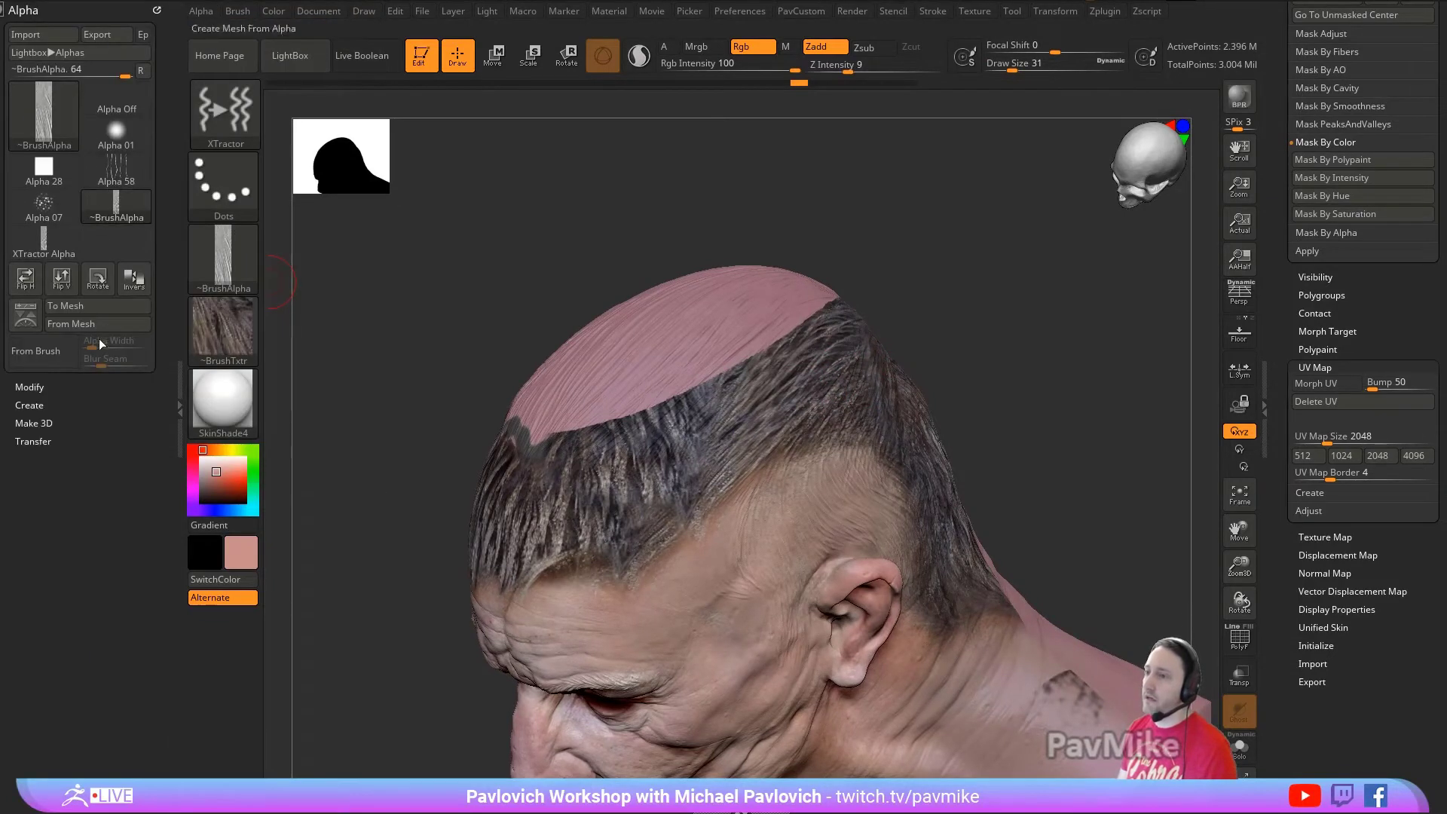
{"action": "left_click", "coordinate": [64, 361]}
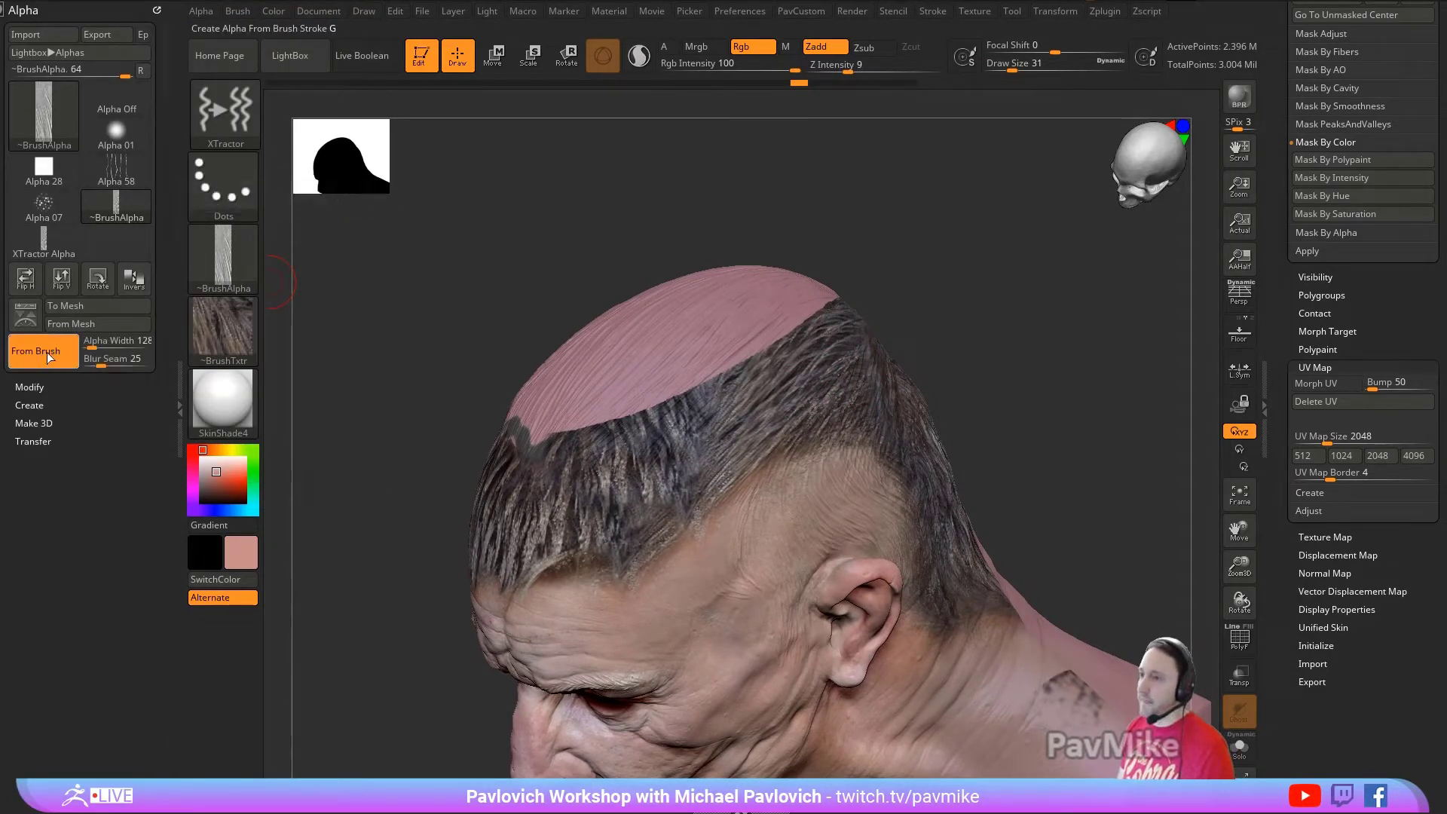
{"action": "left_click", "coordinate": [100, 347]}
{"action": "type", "text": "299"}
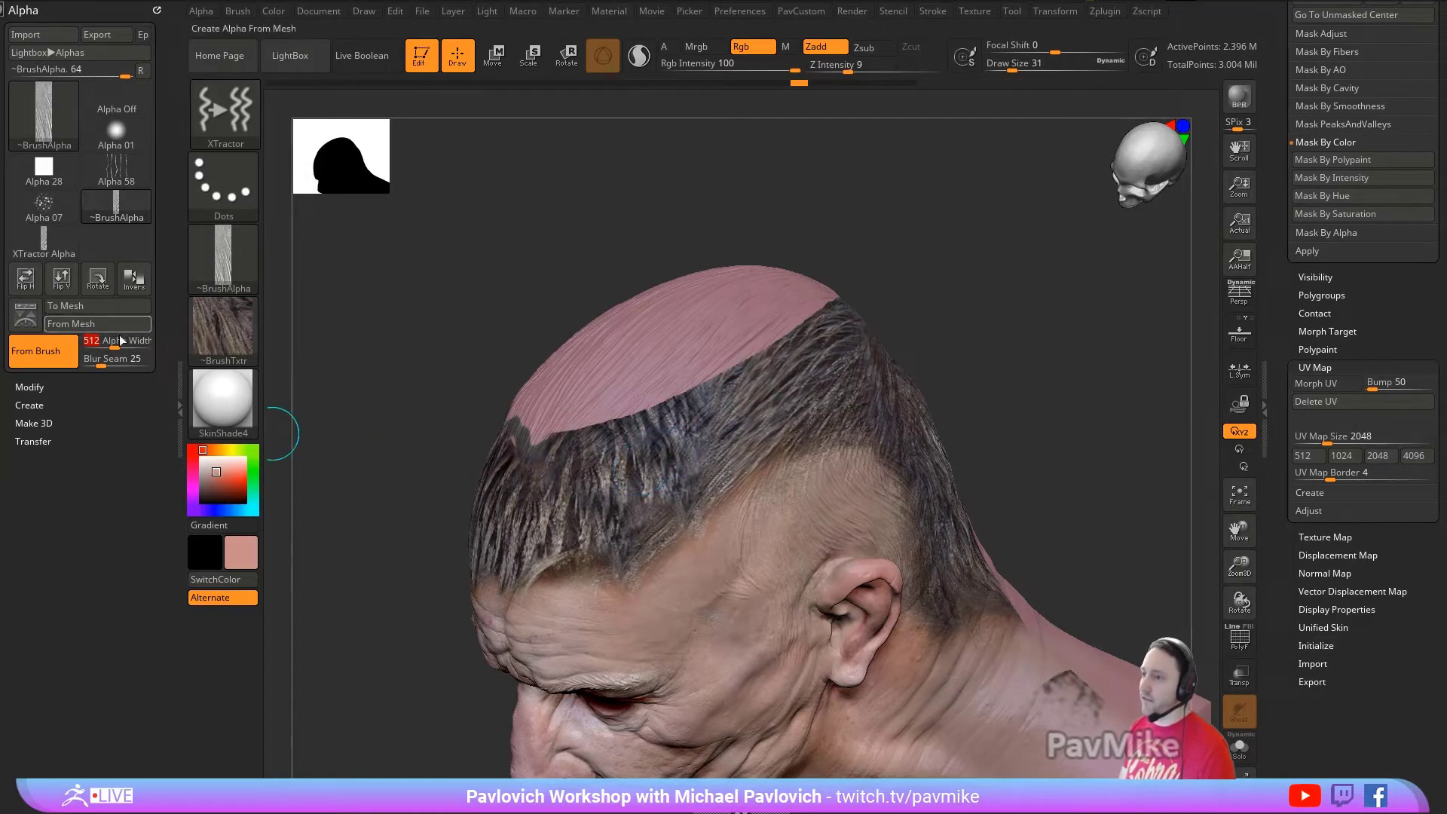
Step: Extract a new hair alpha and texture from the side hair at draw size 37
{"action": "left_click_drag", "start_coordinate": [1024, 314], "coordinate": [1015, 317]}
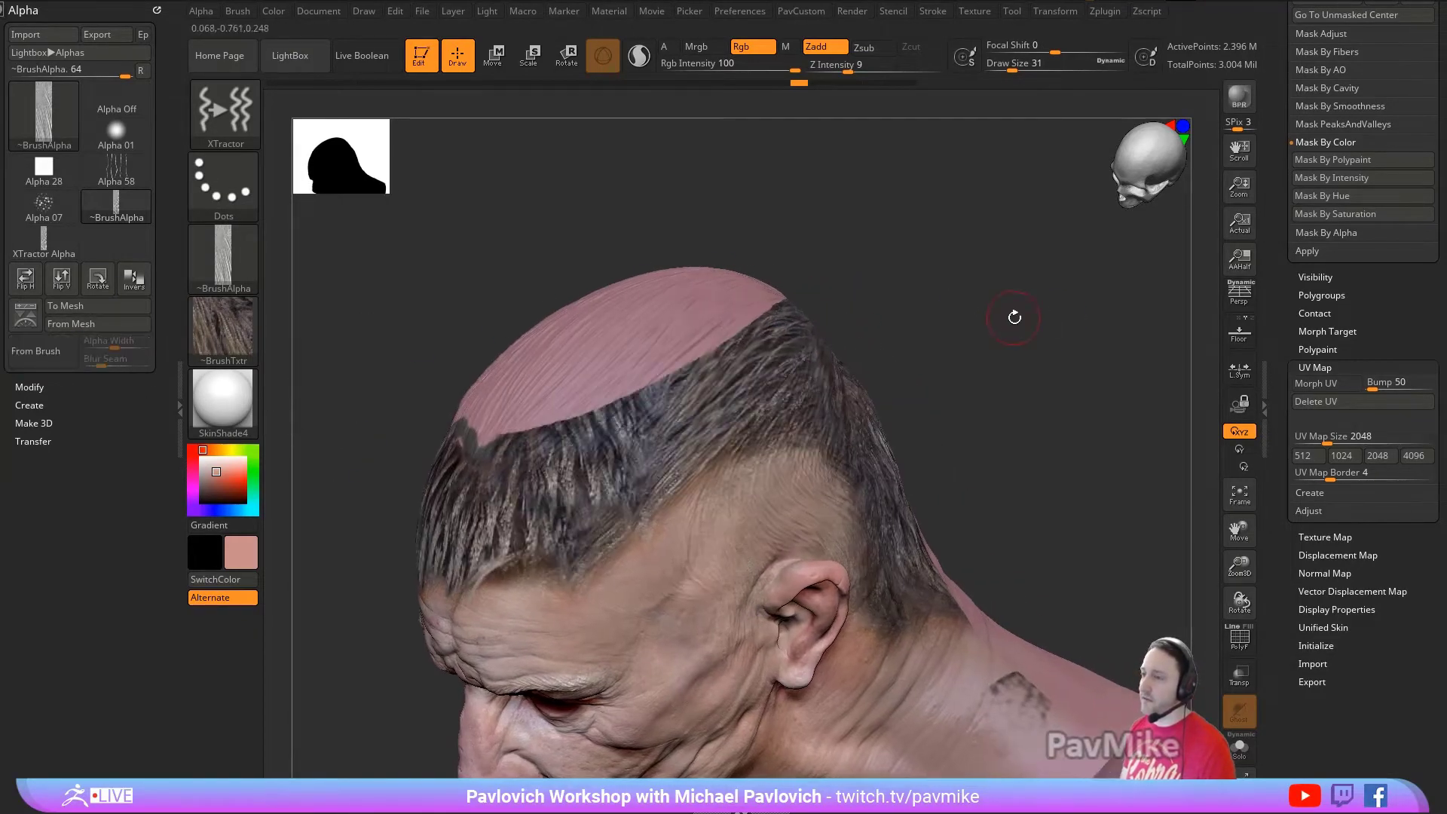
{"action": "left_click", "coordinate": [37, 352]}
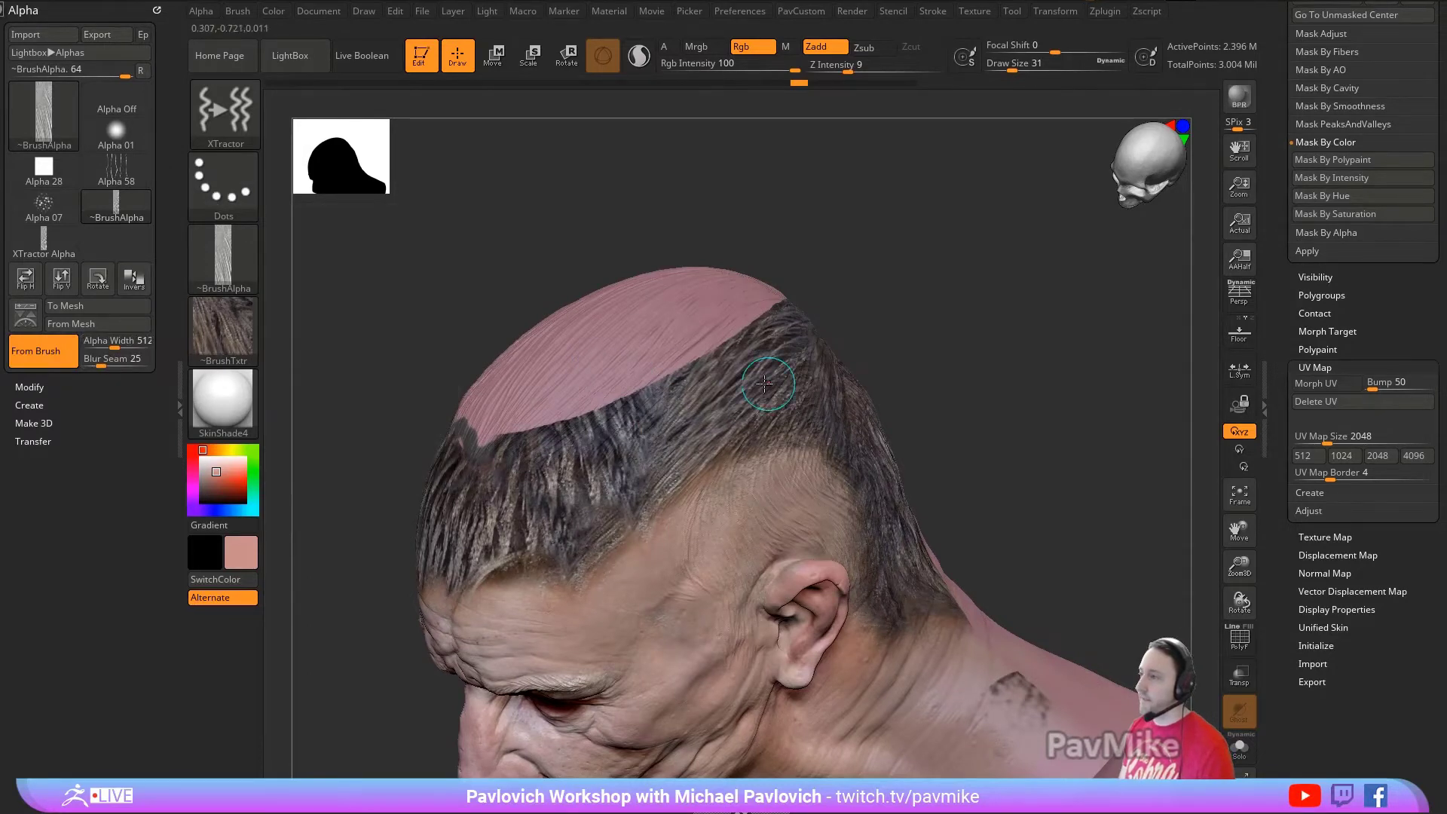
{"action": "key", "text": "s"}
{"action": "left_click_drag", "start_coordinate": [769, 374], "coordinate": [775, 374]}
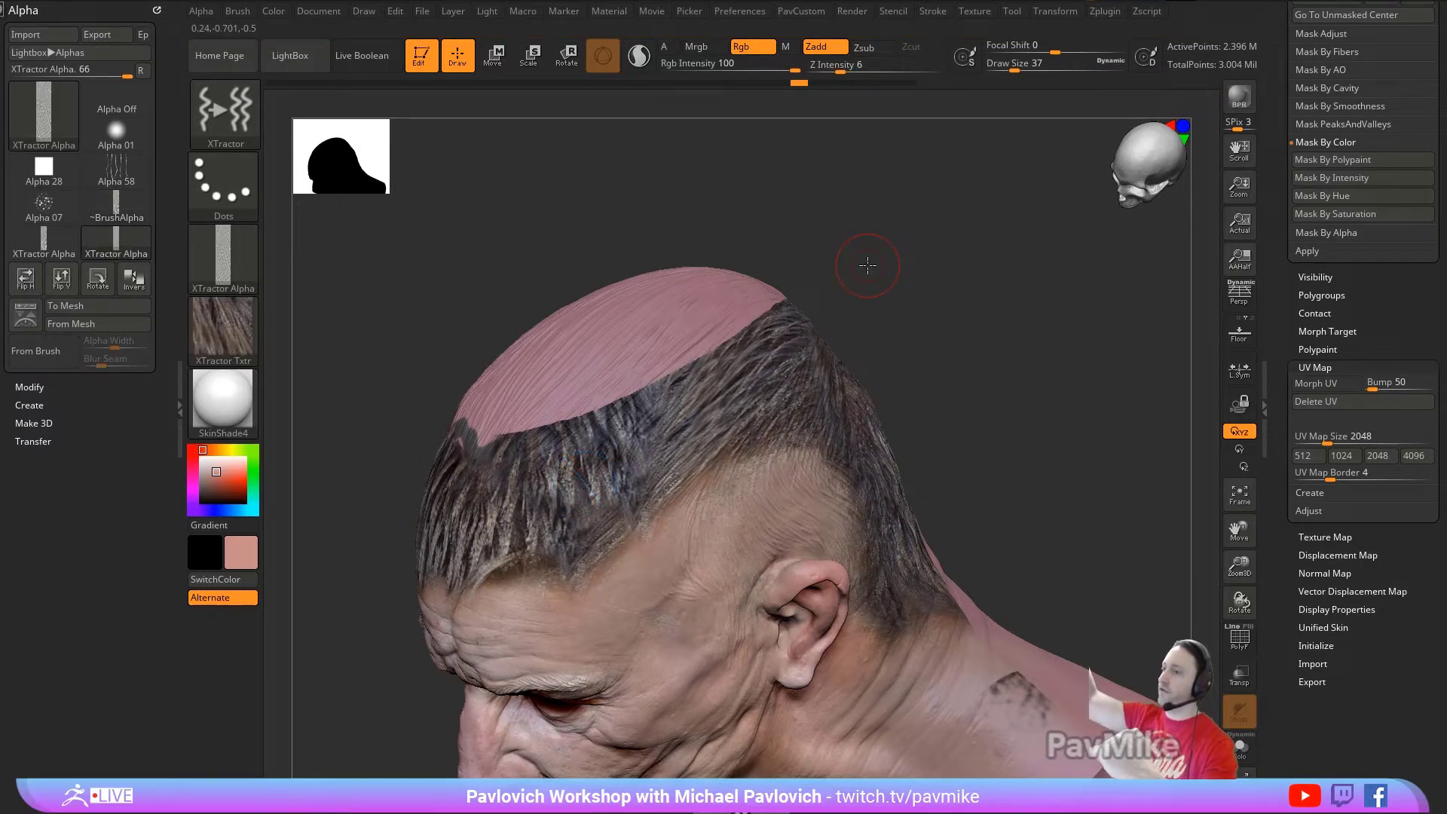
Step: Paint the extracted hair over the whole bald scalp at draw size 46, following the hair direction from crown to forehead
{"action": "left_click_drag", "start_coordinate": [923, 251], "coordinate": [753, 332]}
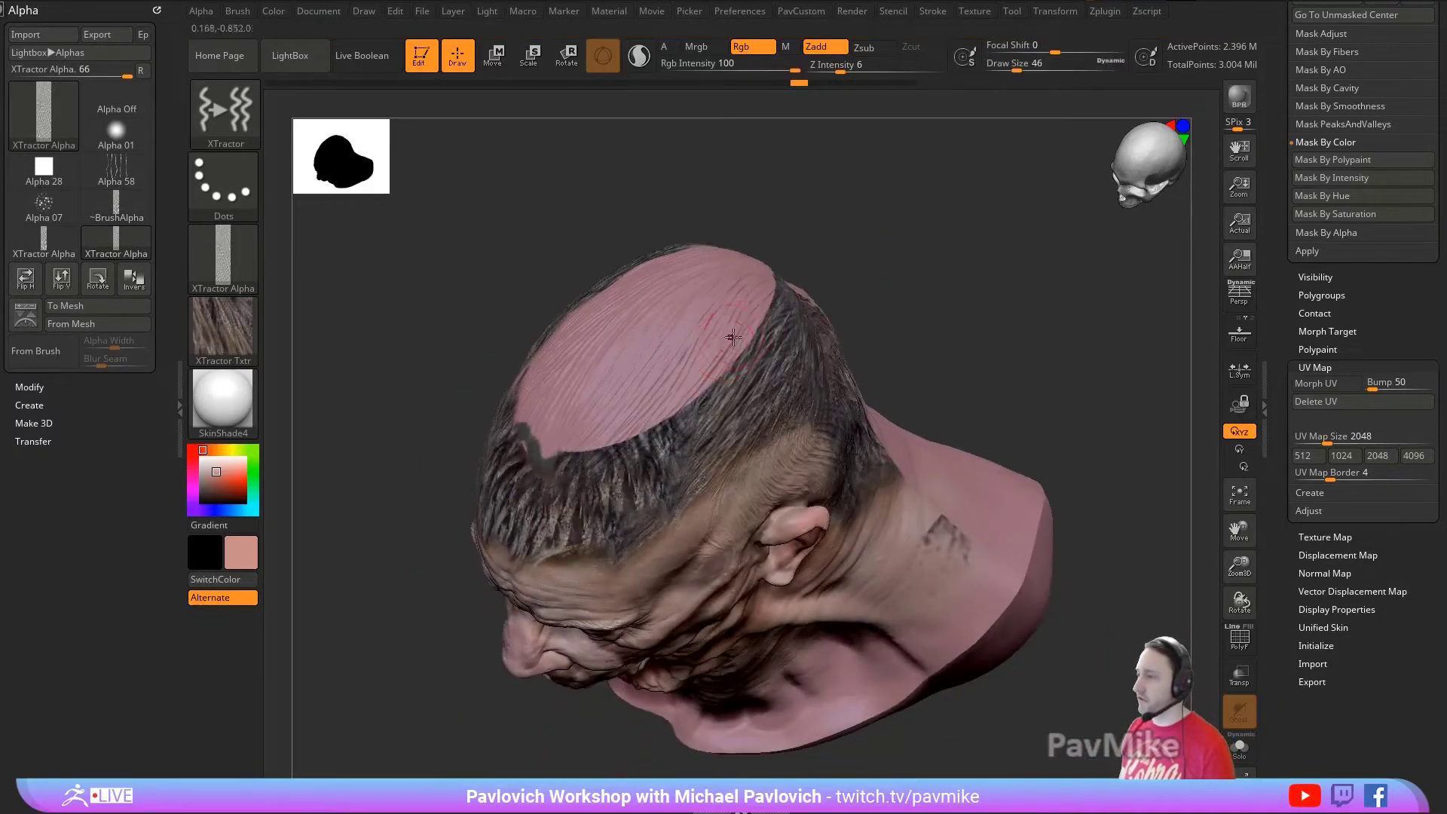
{"action": "left_click_drag", "start_coordinate": [673, 361], "coordinate": [573, 448]}
{"action": "mouse_move", "coordinate": [924, 257]}
{"action": "left_mouse_down"}
{"action": "mouse_move", "coordinate": [907, 310]}
{"action": "mouse_move", "coordinate": [635, 419]}
{"action": "left_mouse_up"}
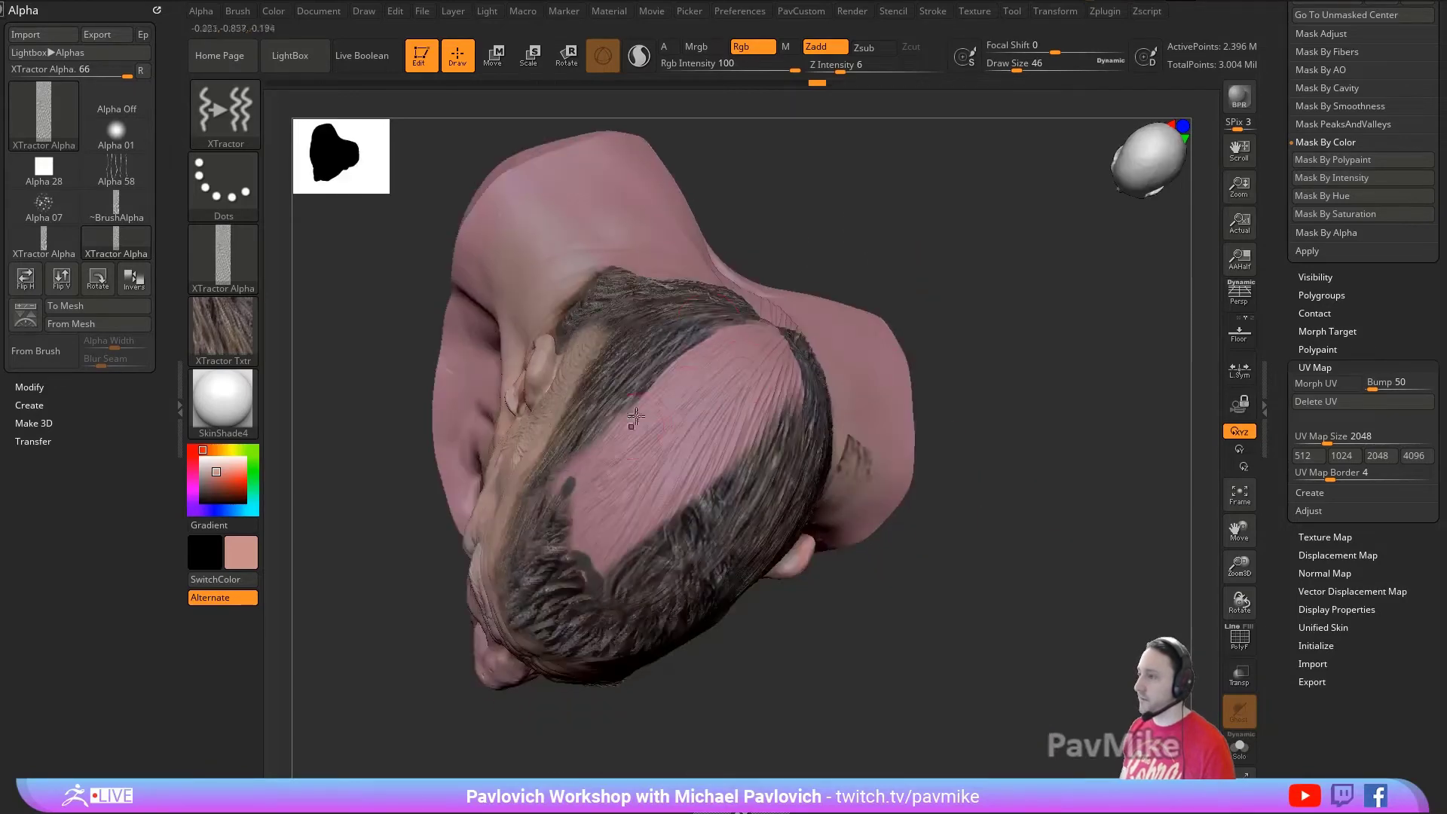
{"action": "left_click_drag", "start_coordinate": [679, 358], "coordinate": [588, 508]}
{"action": "left_click_drag", "start_coordinate": [618, 423], "coordinate": [535, 560]}
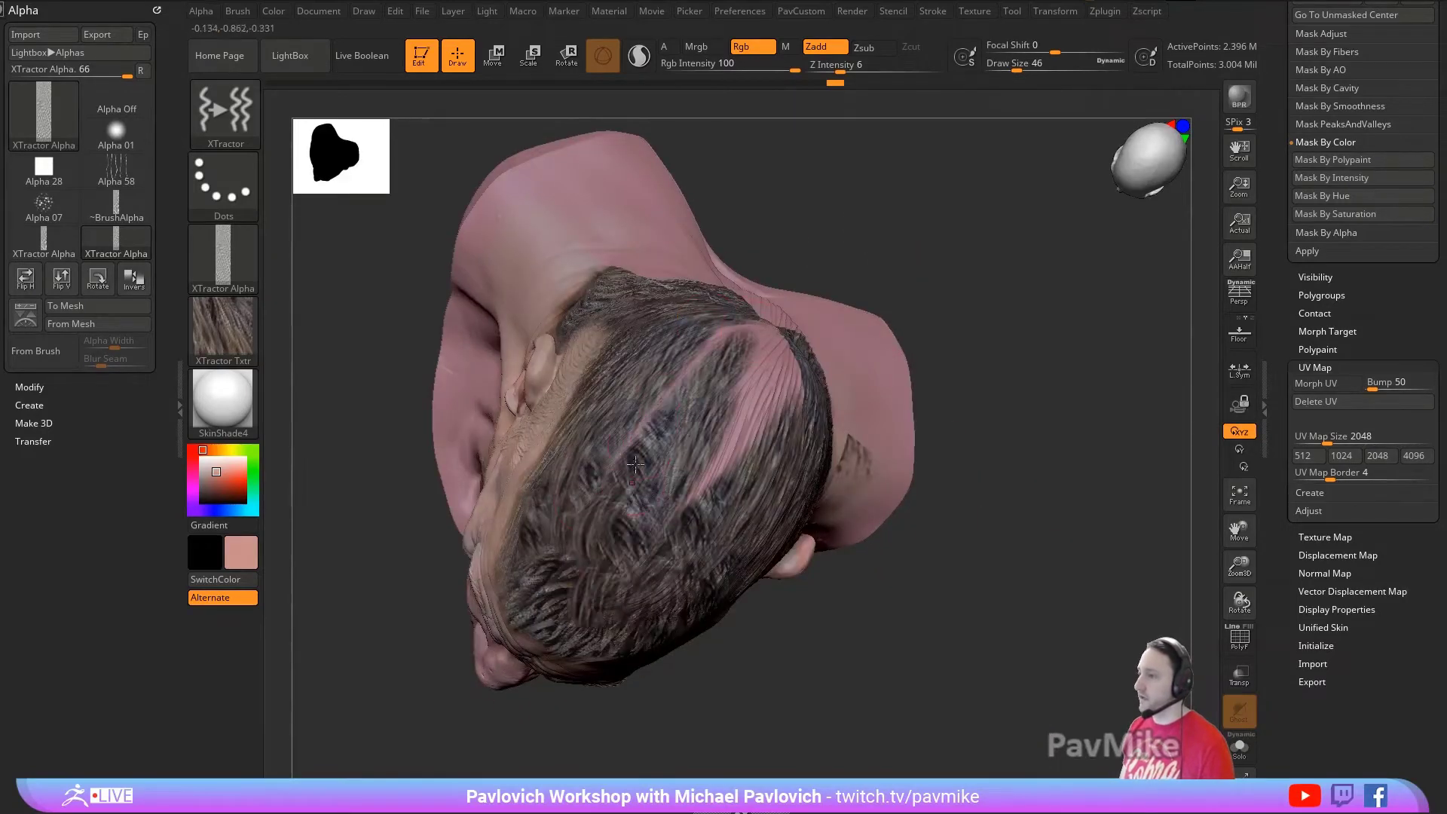
{"action": "mouse_move", "coordinate": [927, 262]}
{"action": "left_mouse_down"}
{"action": "mouse_move", "coordinate": [766, 320]}
{"action": "mouse_move", "coordinate": [648, 444]}
{"action": "left_mouse_up"}
{"action": "left_click_drag", "start_coordinate": [803, 334], "coordinate": [682, 503]}
{"action": "left_click_drag", "start_coordinate": [818, 343], "coordinate": [705, 494]}
{"action": "left_click_drag", "start_coordinate": [778, 332], "coordinate": [731, 441]}
{"action": "left_click_drag", "start_coordinate": [803, 354], "coordinate": [777, 486]}
Step: Show all the other subtools together with CommanderHead, including the mask over the mouth
{"action": "left_click_drag", "start_coordinate": [997, 634], "coordinate": [1041, 487]}
{"action": "right_click_drag", "start_coordinate": [1041, 487], "coordinate": [1207, 498]}
{"action": "left_click_drag", "start_coordinate": [1282, 336], "coordinate": [1270, 588]}
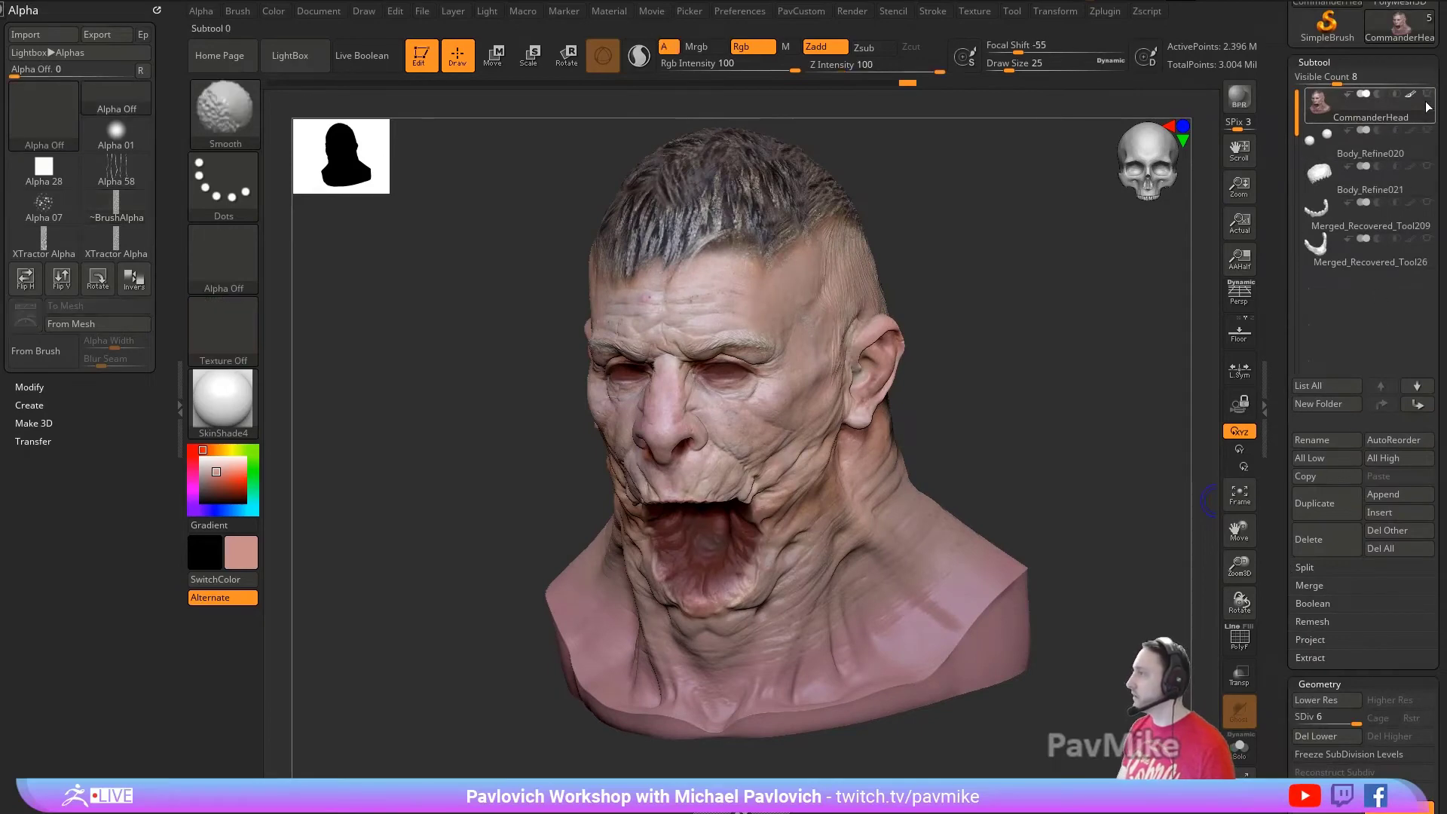
{"action": "left_click", "coordinate": [1427, 96], "text": "shift"}
{"action": "mouse_move", "coordinate": [1146, 239]}
{"action": "right_mouse_down"}
{"action": "mouse_move", "coordinate": [1041, 349]}
{"action": "mouse_move", "coordinate": [1060, 349]}
{"action": "right_mouse_up"}
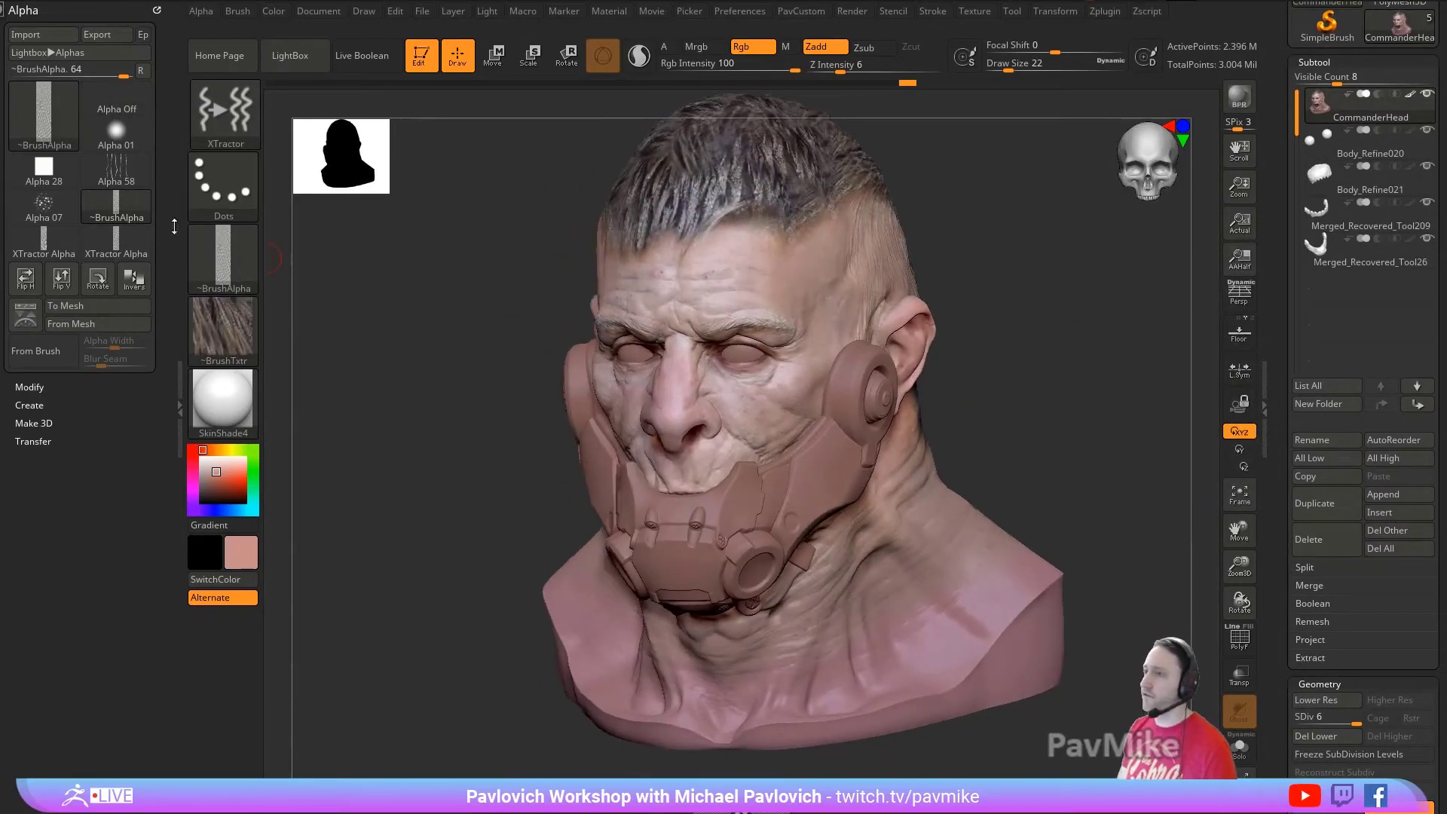
Step: Preview the bust's painted colours with the Flat Color material, then restore SkinShade4
{"action": "left_click_drag", "start_coordinate": [222, 407], "coordinate": [735, 290]}
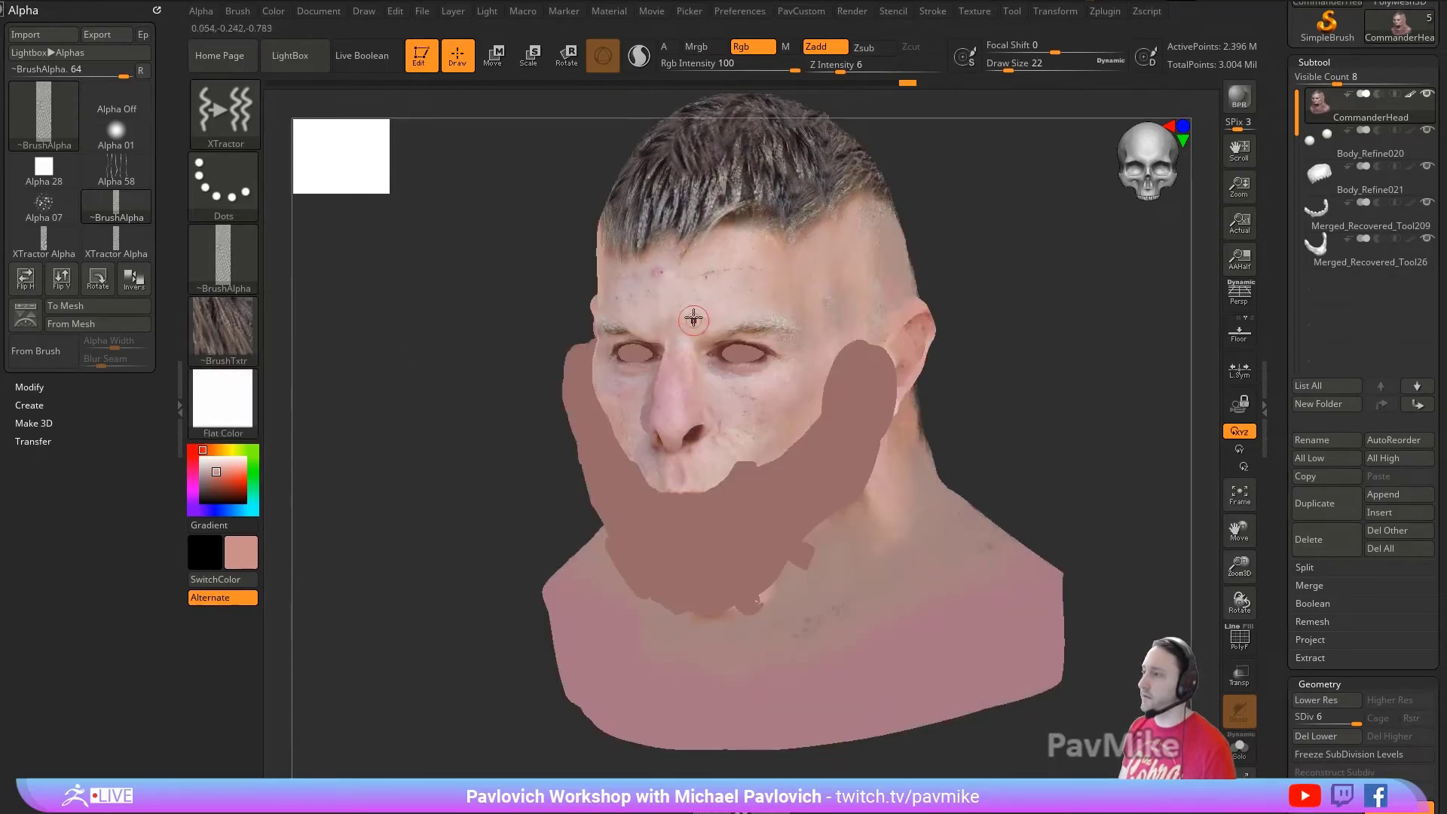
{"action": "left_click", "coordinate": [247, 402]}
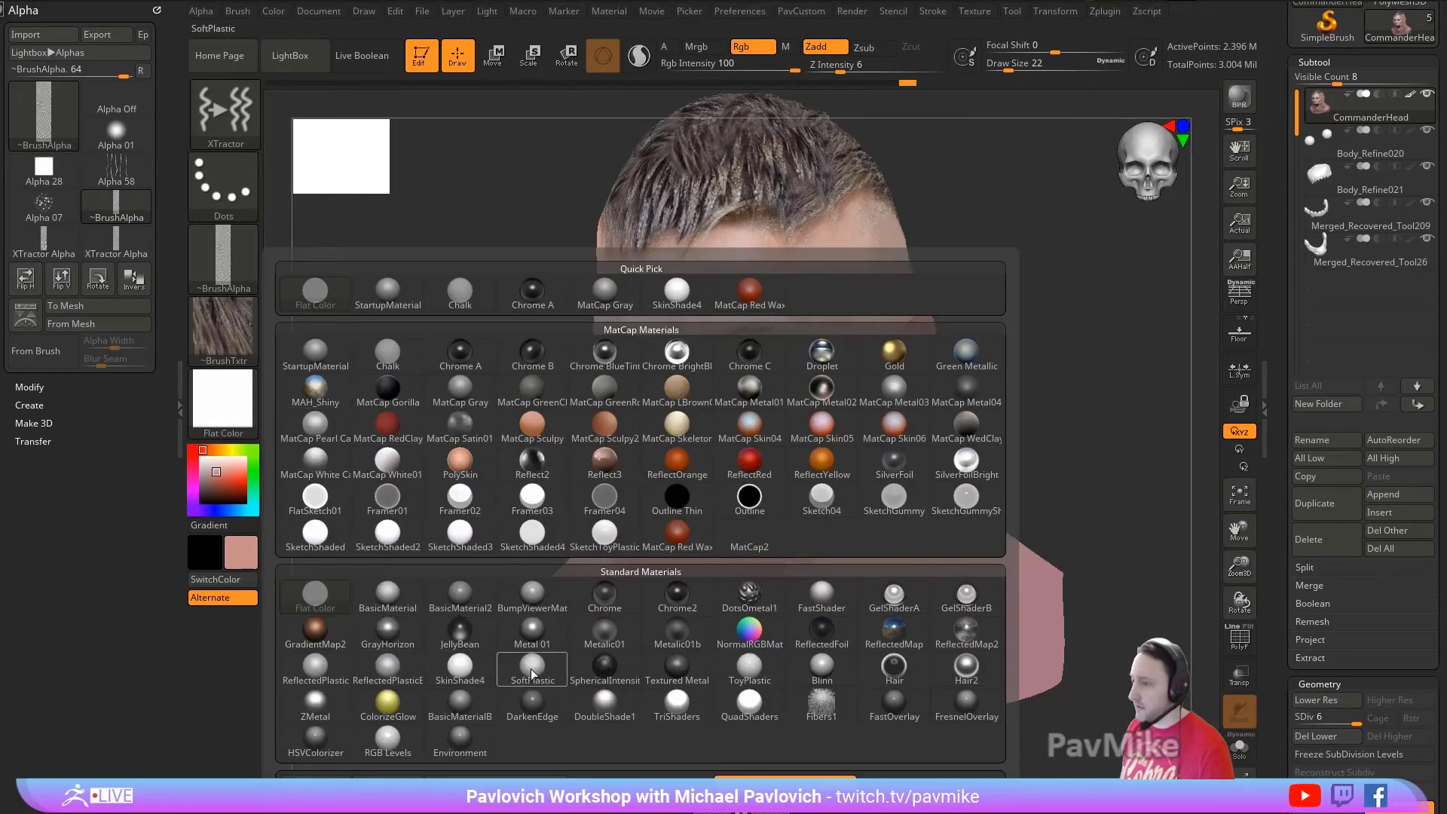
{"action": "left_click", "coordinate": [491, 671]}
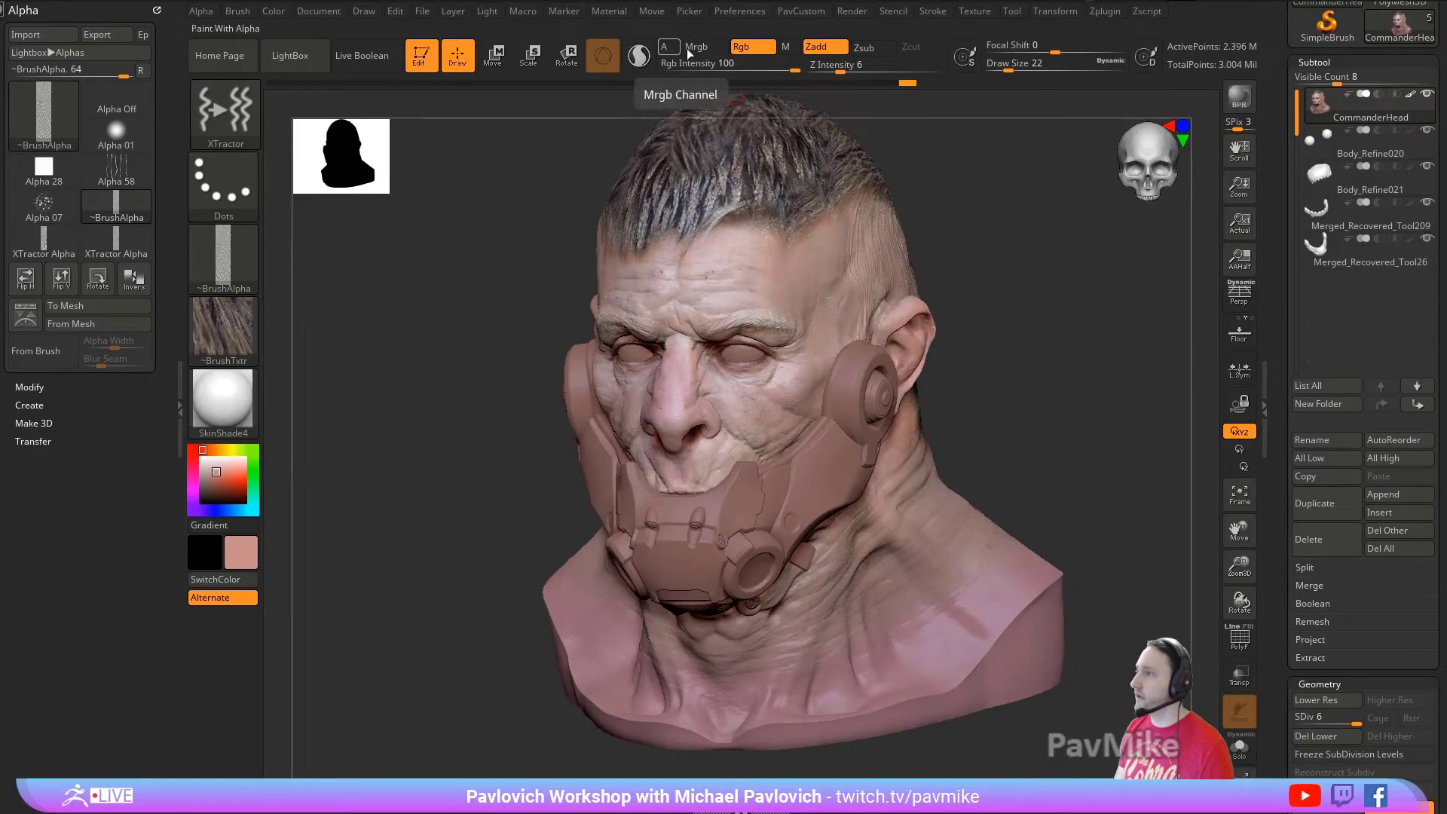
Step: Fill CommanderHead with the SkinShade4 material using only the M channel, then switch painting back to Rgb only
{"action": "left_click", "coordinate": [786, 47]}
{"action": "left_click", "coordinate": [279, 12]}
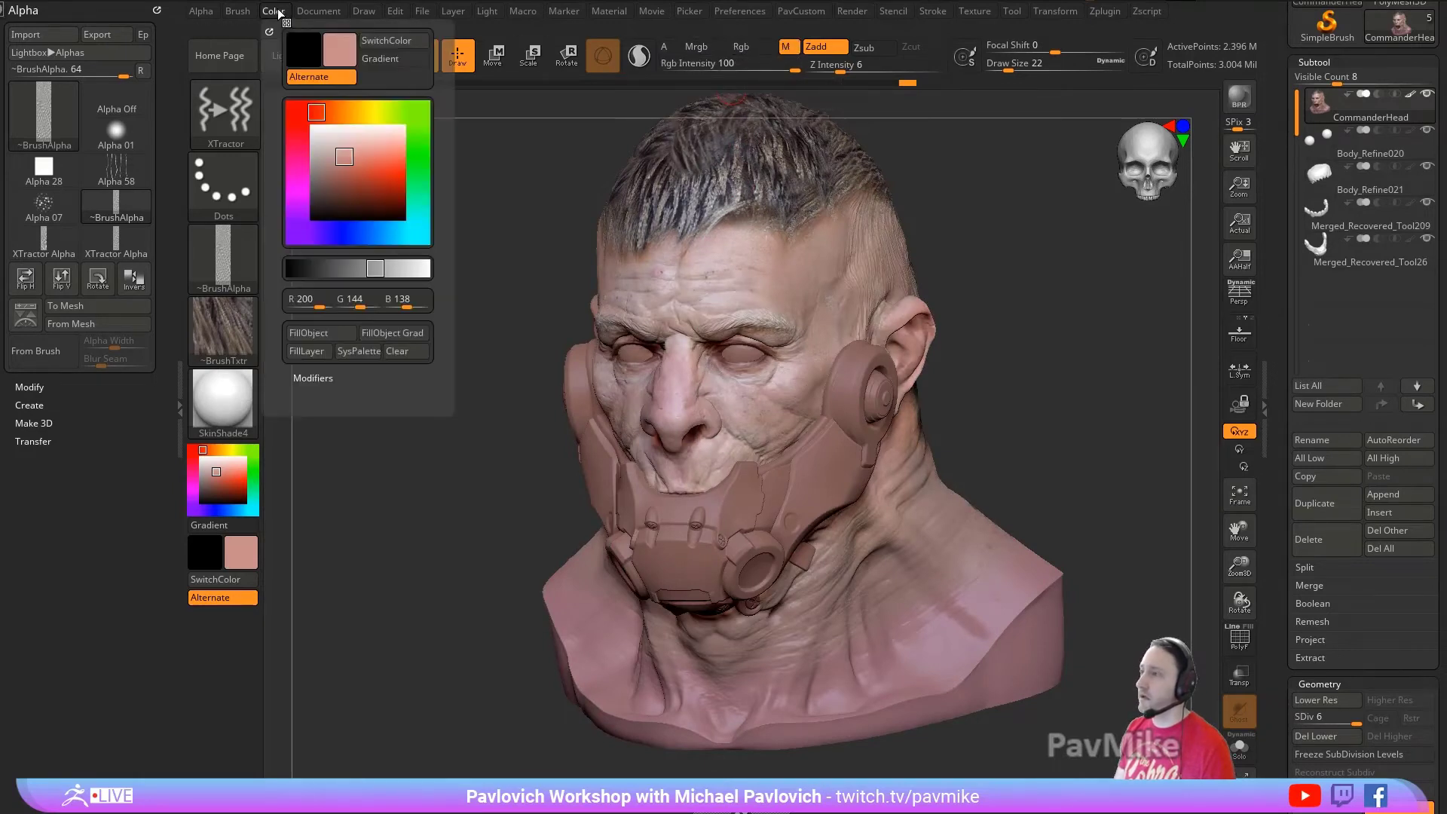
{"action": "left_click", "coordinate": [320, 330]}
{"action": "left_click", "coordinate": [752, 47]}
{"action": "left_click", "coordinate": [785, 47]}
{"action": "left_click", "coordinate": [749, 50]}
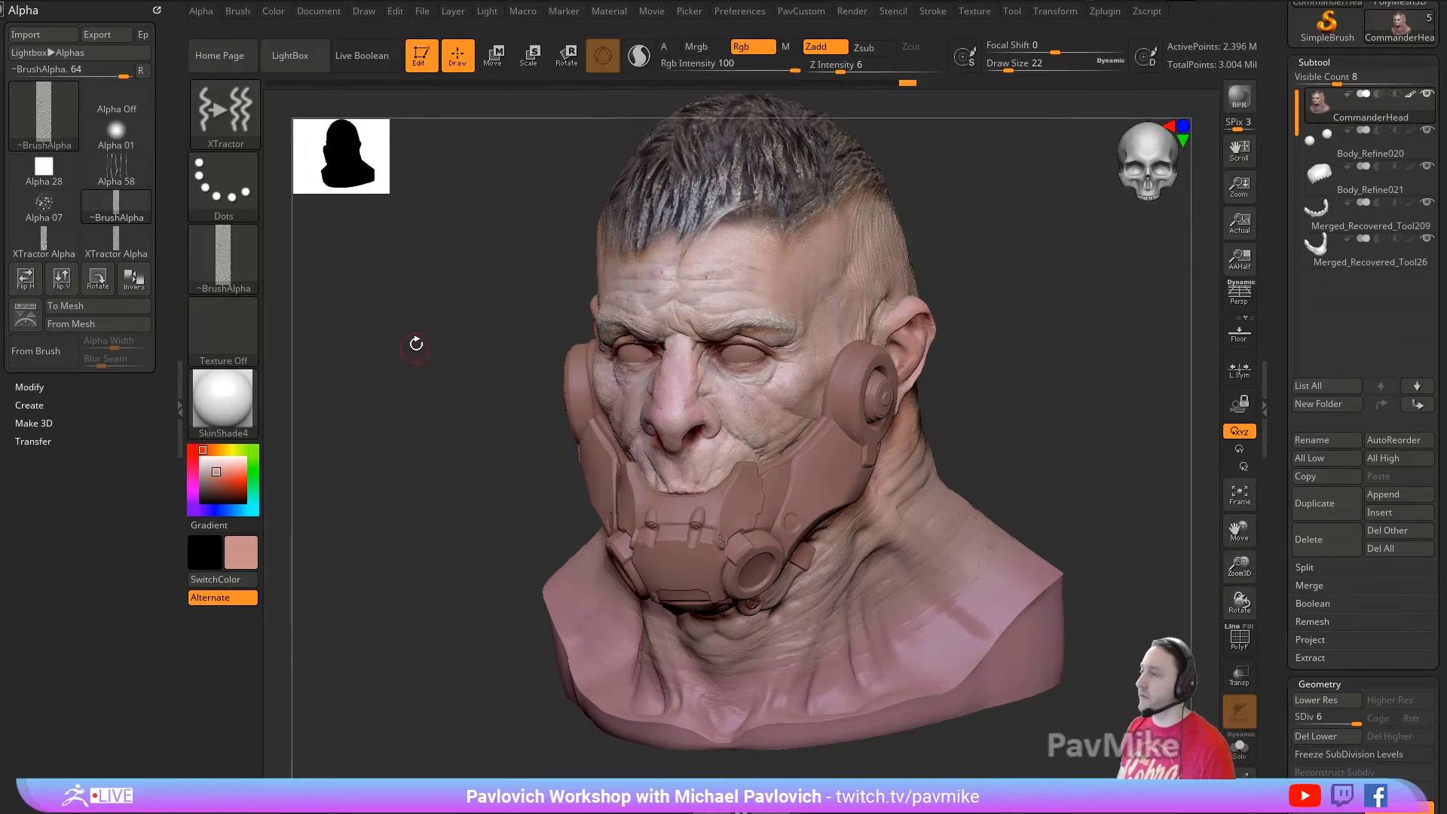
Step: Switch to the Standard brush in M mode and fill the head with the SkinShade4 material again
{"action": "left_click_drag", "start_coordinate": [228, 413], "coordinate": [703, 284]}
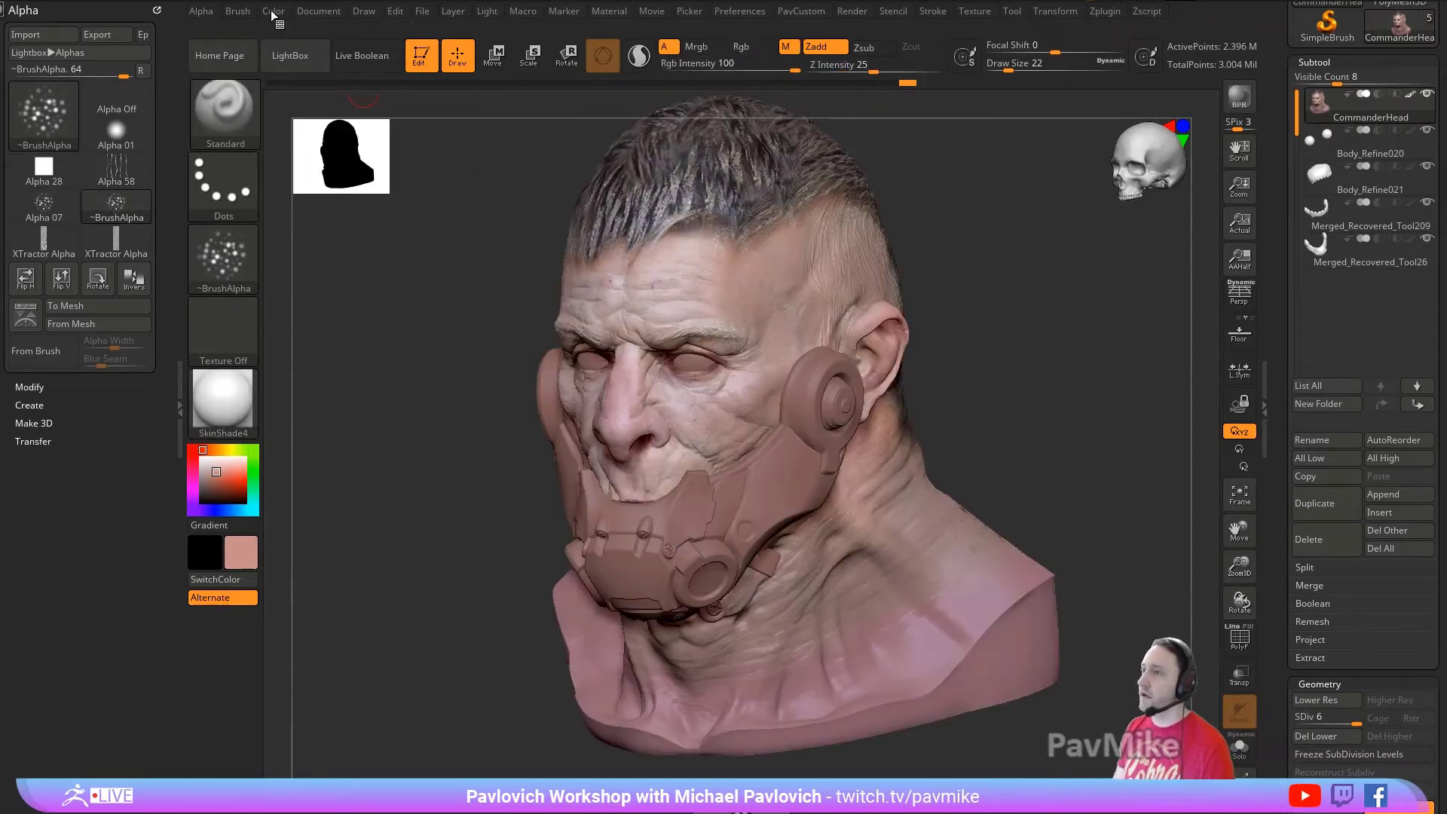
{"action": "left_click", "coordinate": [273, 10]}
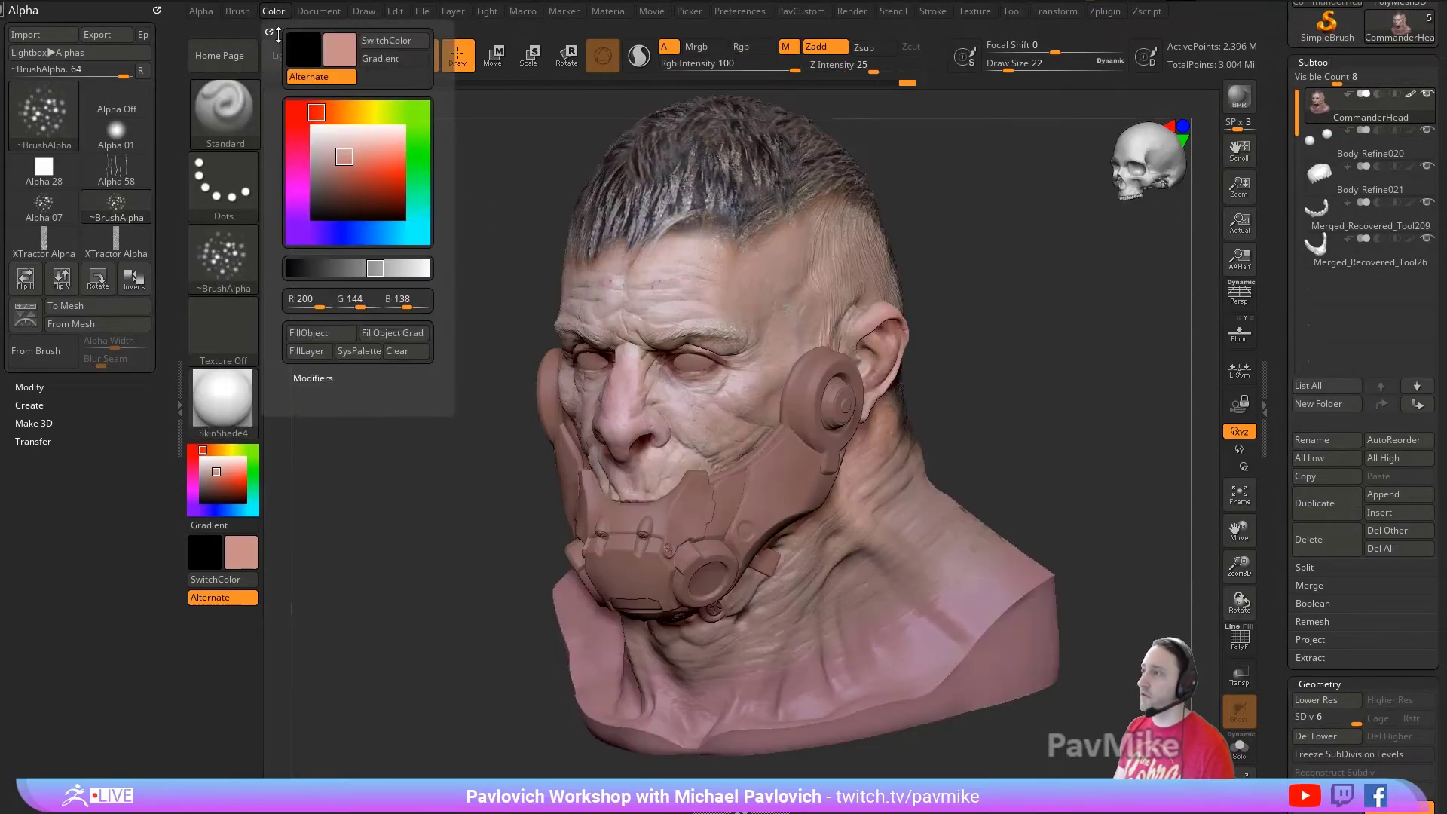
{"action": "left_click", "coordinate": [309, 334]}
{"action": "mouse_move", "coordinate": [929, 286]}
{"action": "left_mouse_down"}
{"action": "mouse_move", "coordinate": [1024, 301]}
{"action": "mouse_move", "coordinate": [915, 273]}
{"action": "left_mouse_up"}
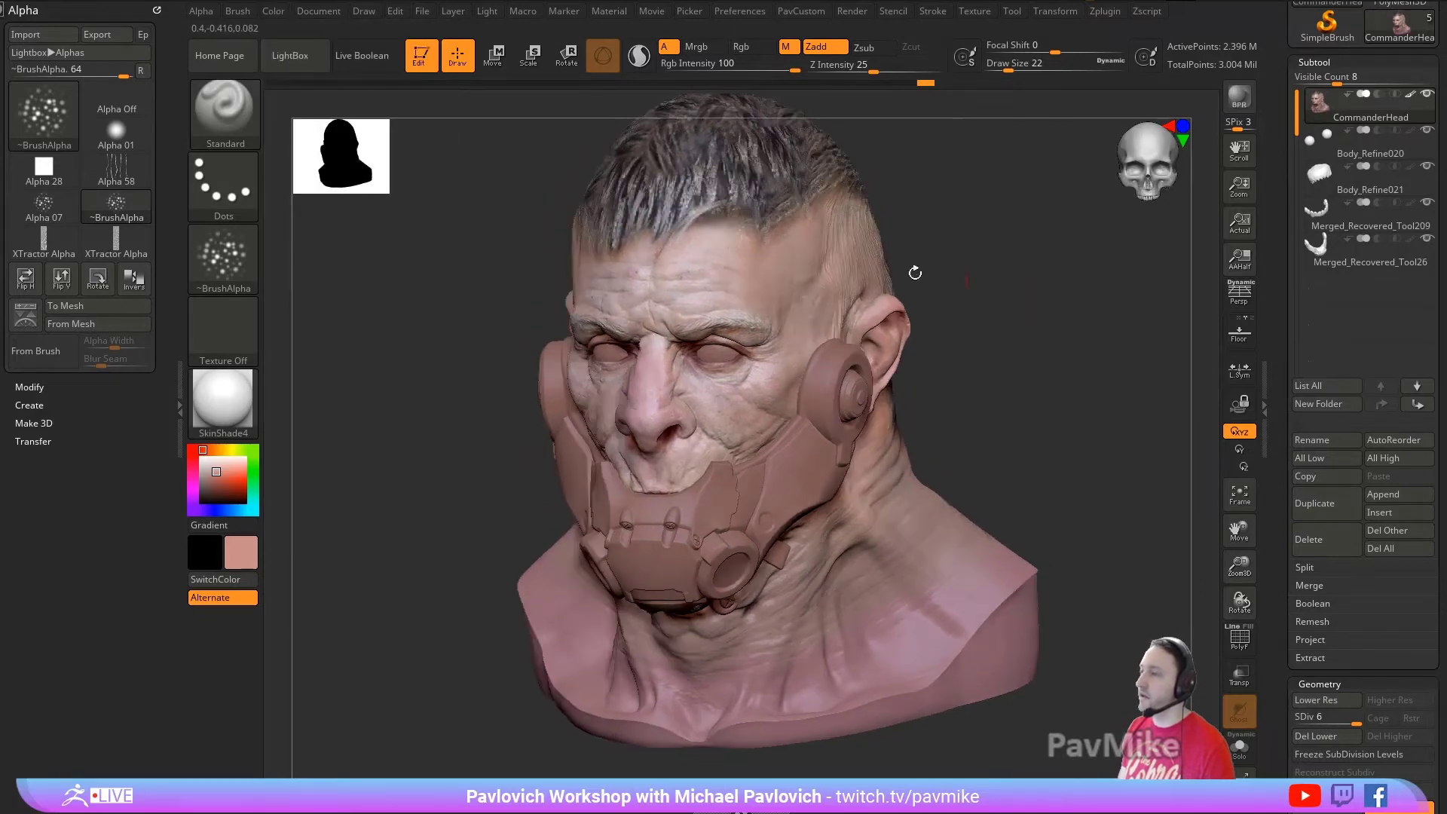
Step: Bring up the SkinShade4 material's wax modifiers and shader modifiers, with Wax Strength at 29
{"action": "left_click", "coordinate": [157, 10]}
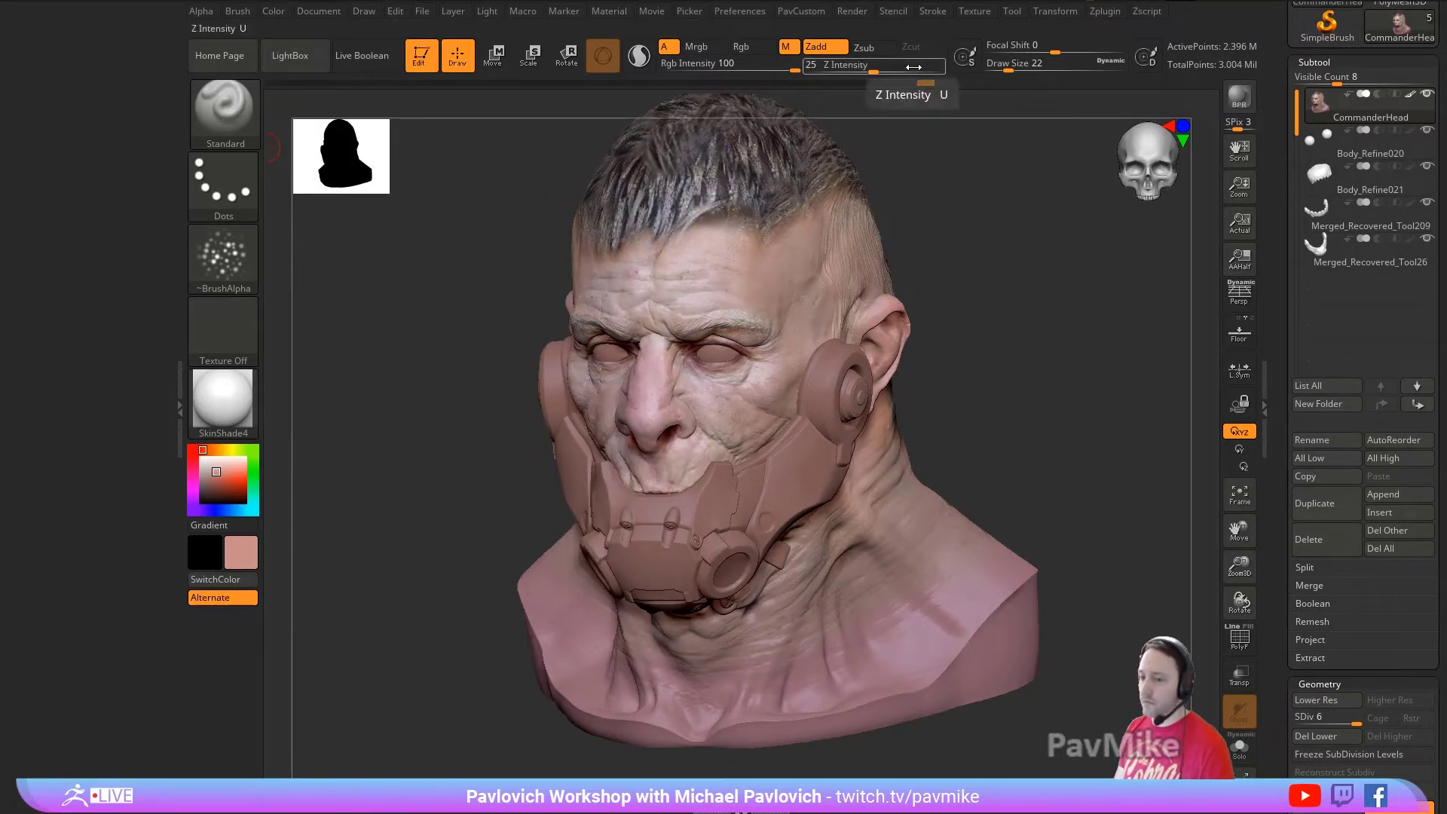
{"action": "left_click", "coordinate": [608, 11]}
{"action": "left_click", "coordinate": [599, 31]}
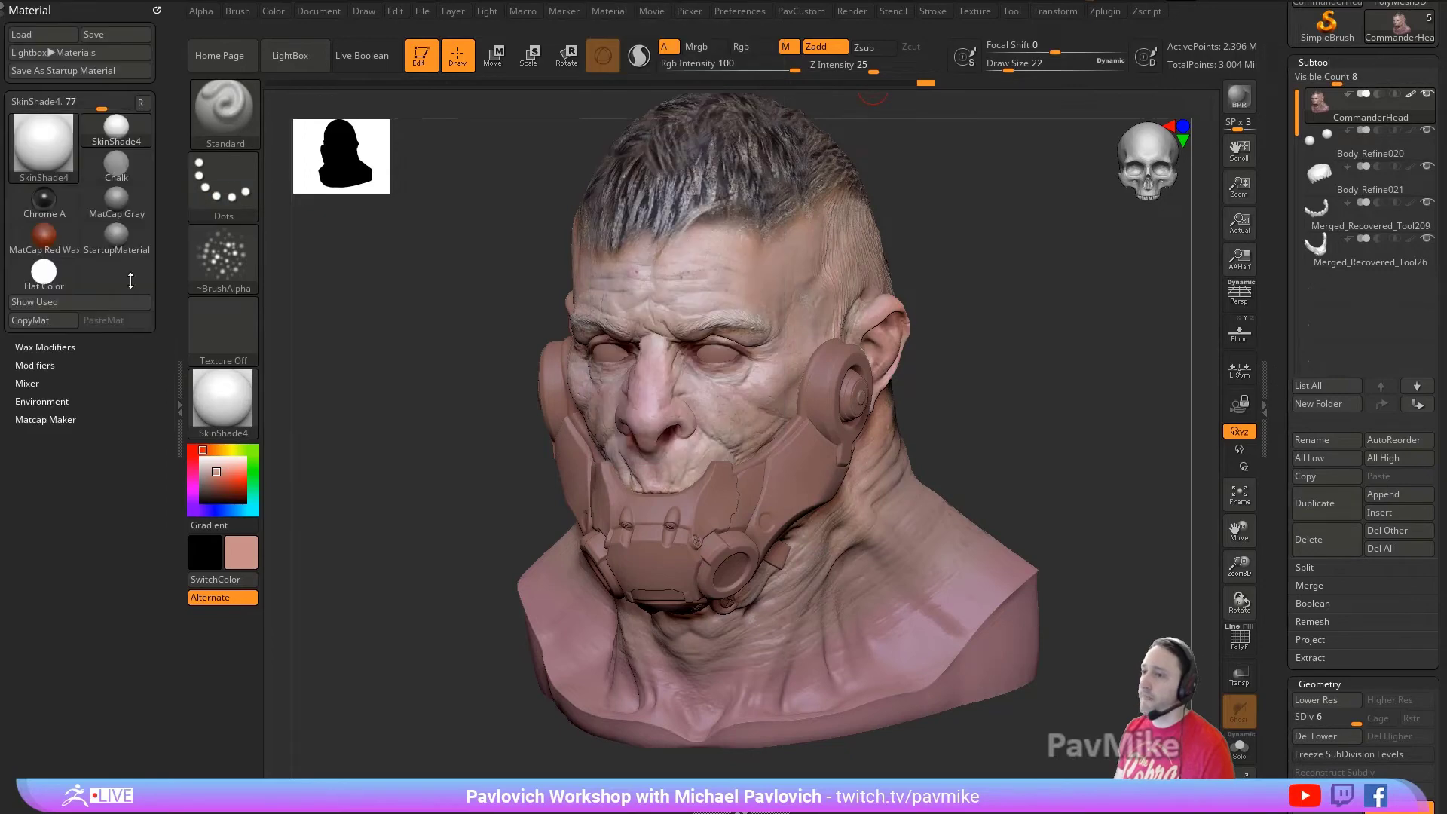
{"action": "left_click", "coordinate": [37, 364]}
{"action": "scroll", "coordinate": [30, 392], "scroll_direction": "down", "scroll_amount": 3}
{"action": "scroll", "coordinate": [4, 394], "scroll_direction": "up", "scroll_amount": 2}
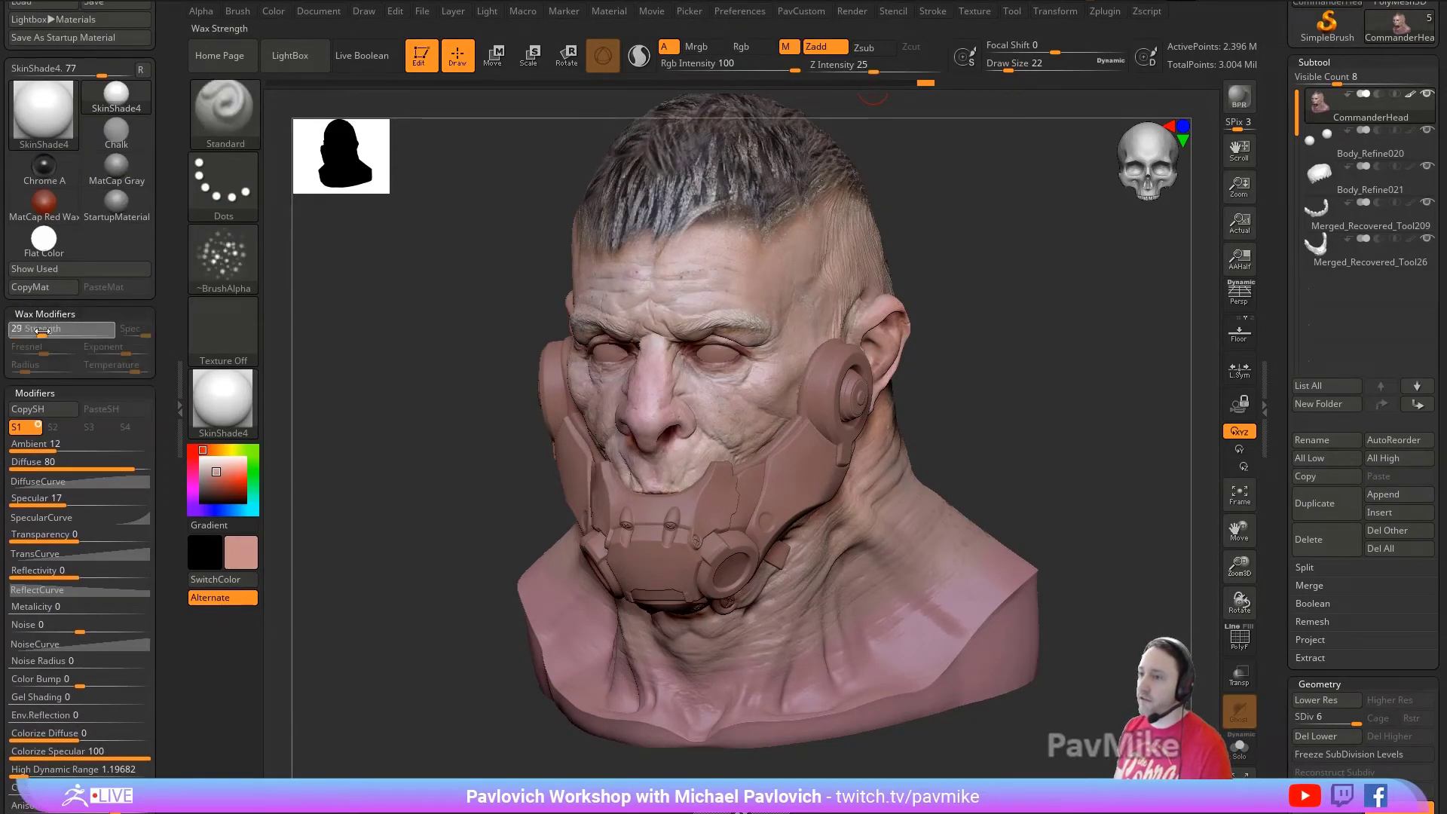
{"action": "left_click", "coordinate": [47, 331]}
{"action": "left_click", "coordinate": [154, 367]}
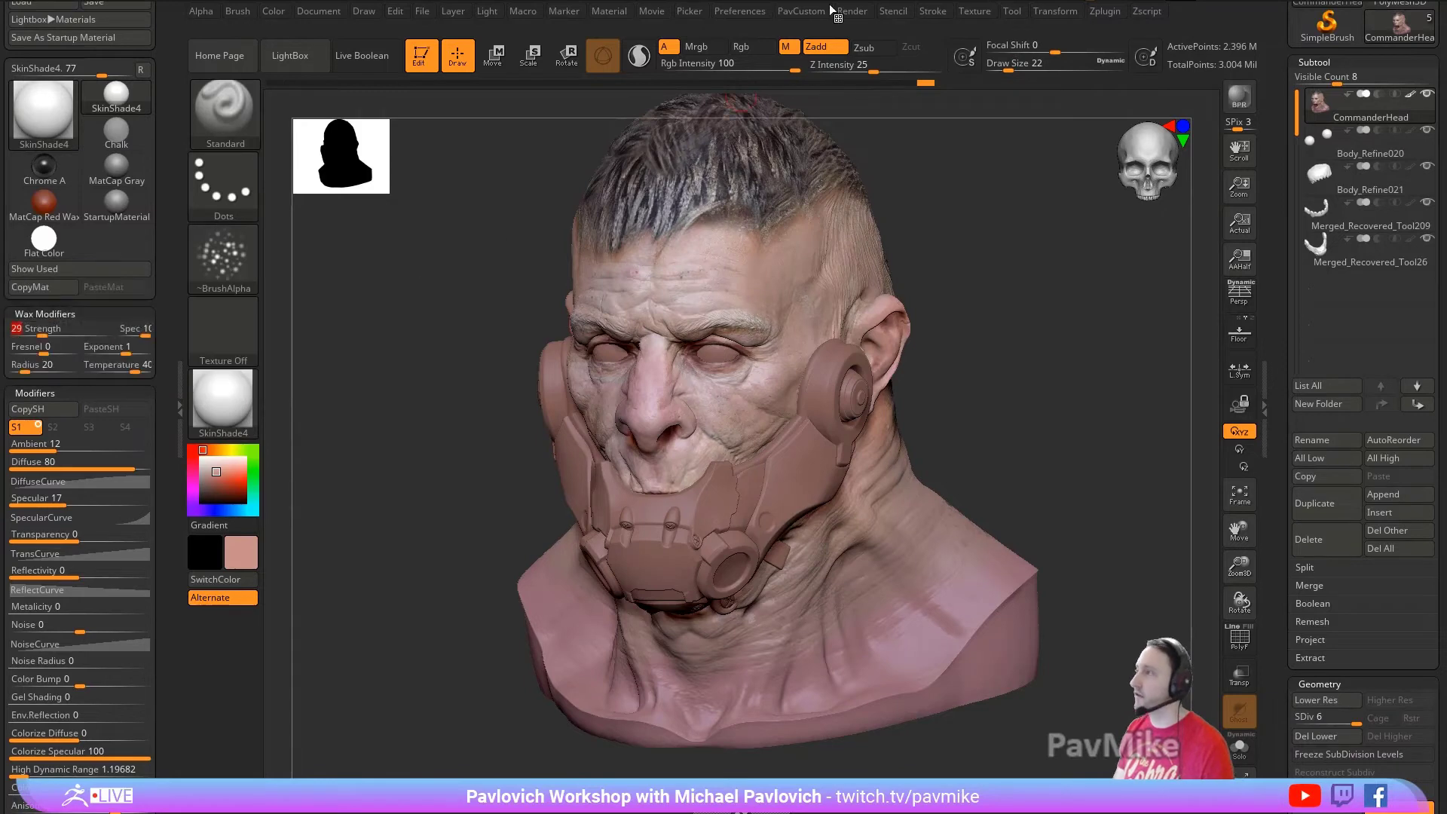
Step: Enable WaxPreview in the render properties and set SkinShade4's Wax Strength to 48
{"action": "left_click", "coordinate": [852, 10]}
{"action": "key", "text": "shift"}
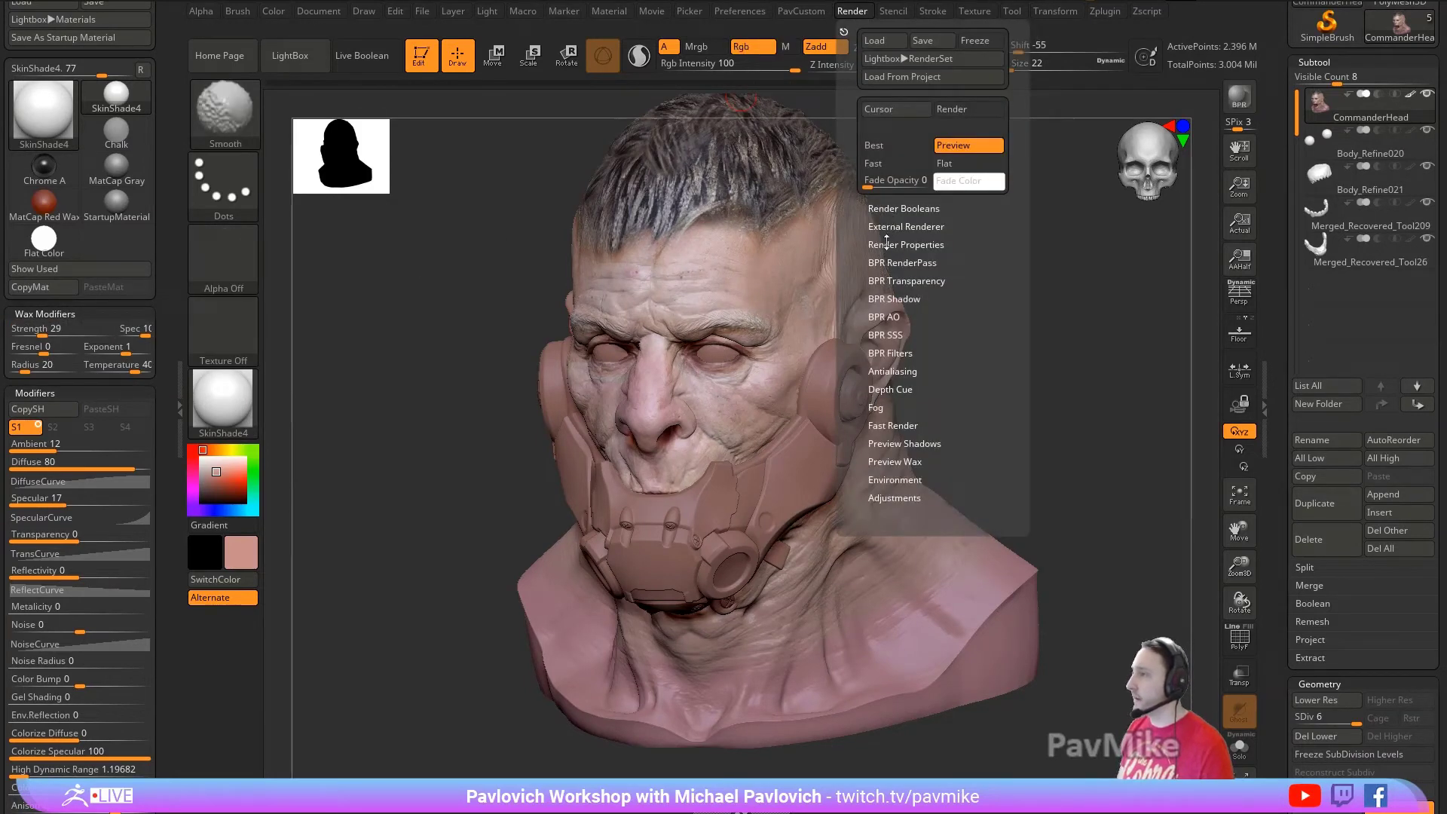
{"action": "left_click", "coordinate": [888, 243]}
{"action": "left_click", "coordinate": [890, 459]}
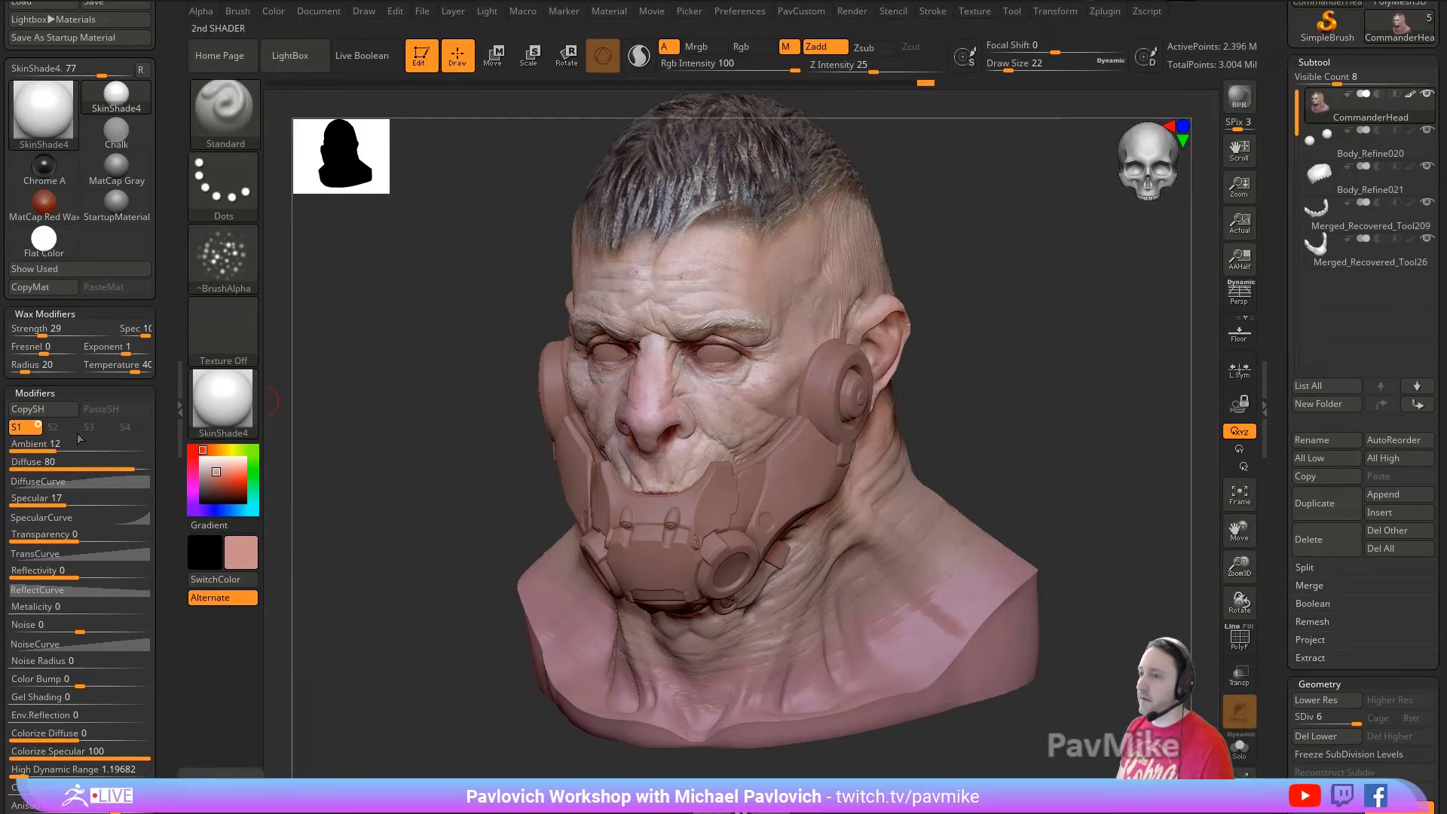
{"action": "left_click", "coordinate": [65, 331]}
{"action": "left_click", "coordinate": [60, 331]}
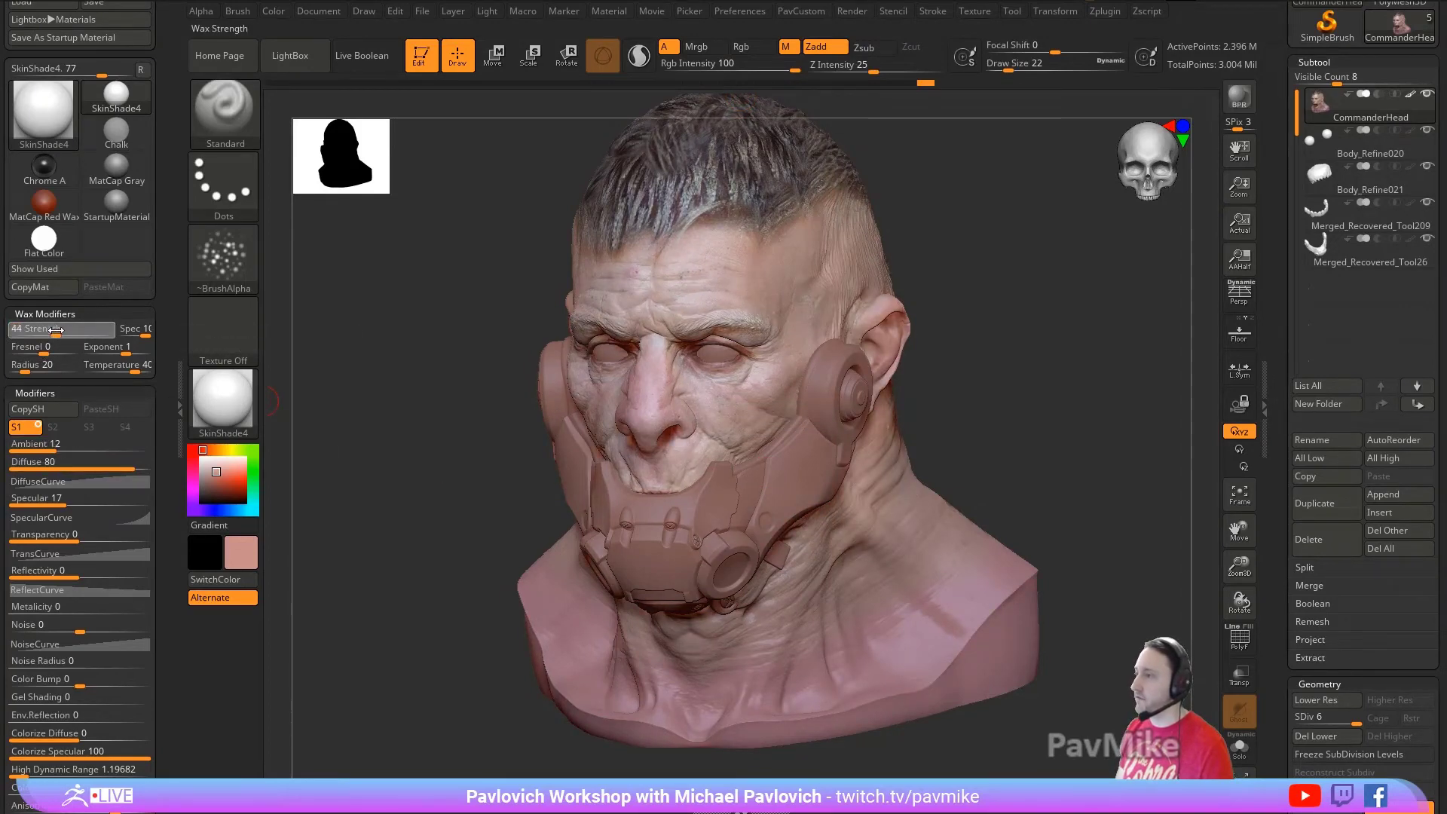
Step: Reposition the main light to shine on the bust from the upper front and render it with BPR shadows
{"action": "left_click_drag", "start_coordinate": [1131, 343], "coordinate": [1093, 344]}
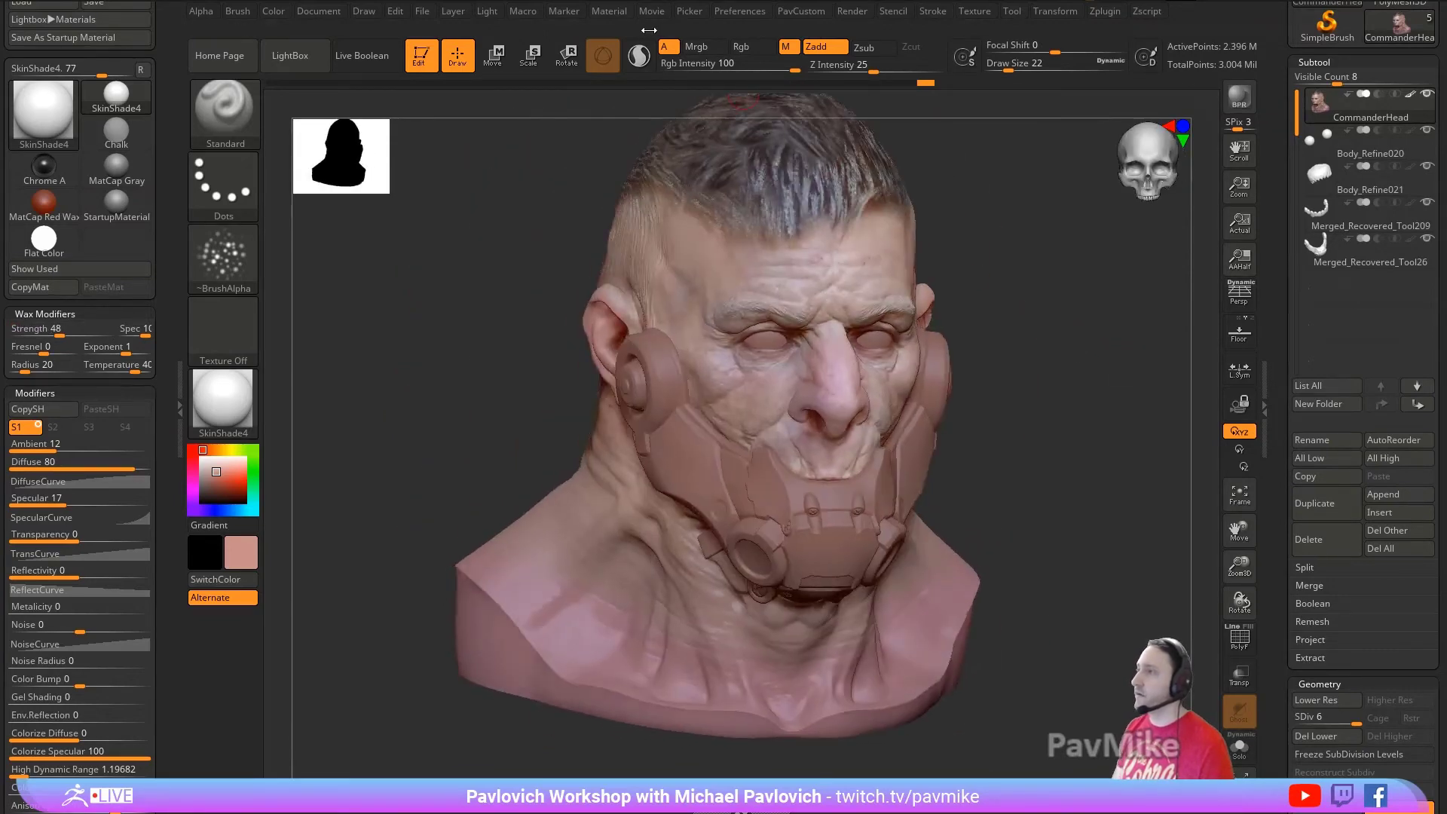
{"action": "left_click", "coordinate": [486, 10]}
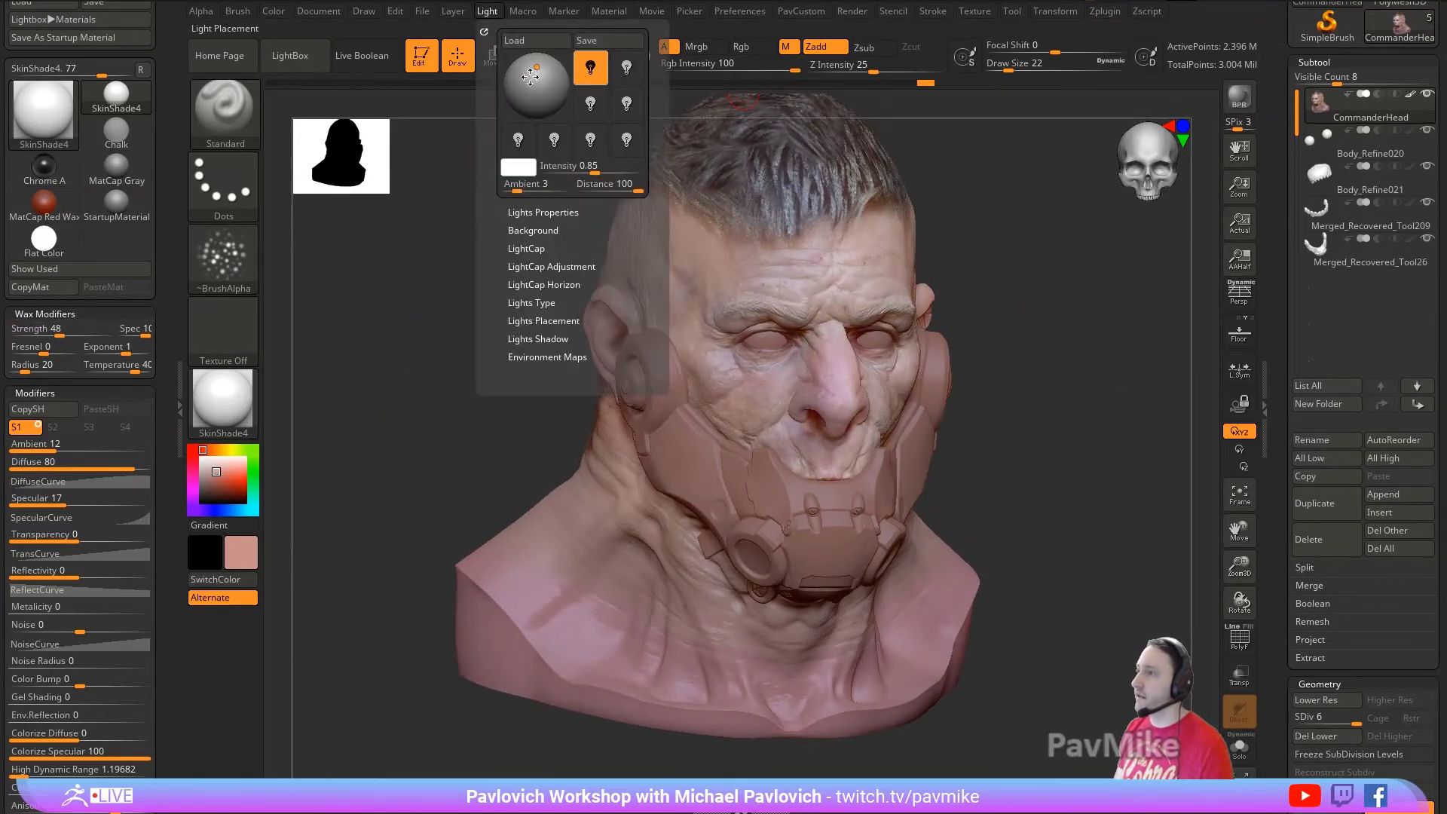
{"action": "left_click", "coordinate": [531, 76]}
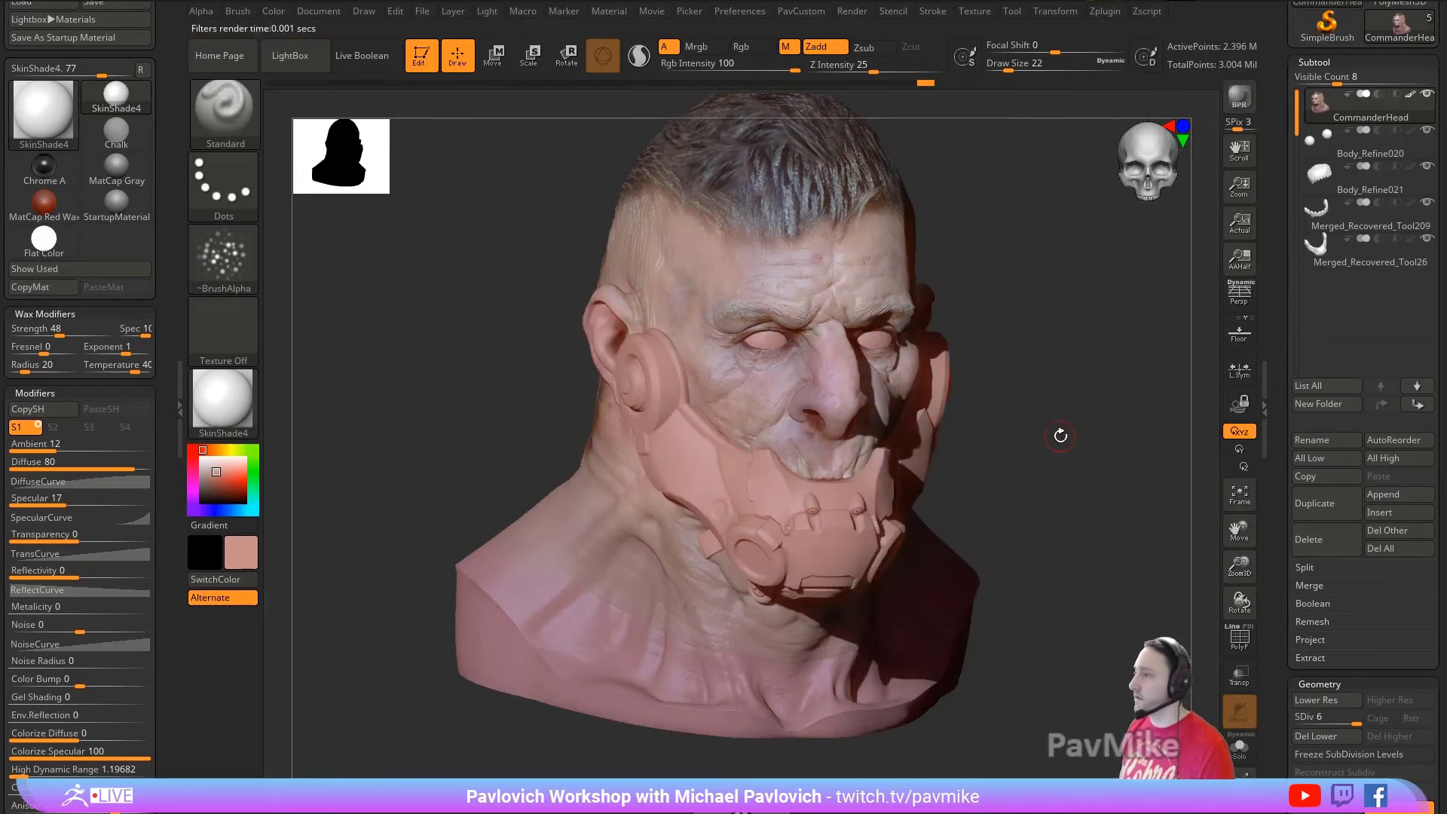
Step: Set the BPR Shadow GStrength to about 0.593 and Angle to 10, and render the bust again
{"action": "left_click_drag", "start_coordinate": [163, 300], "coordinate": [162, 403]}
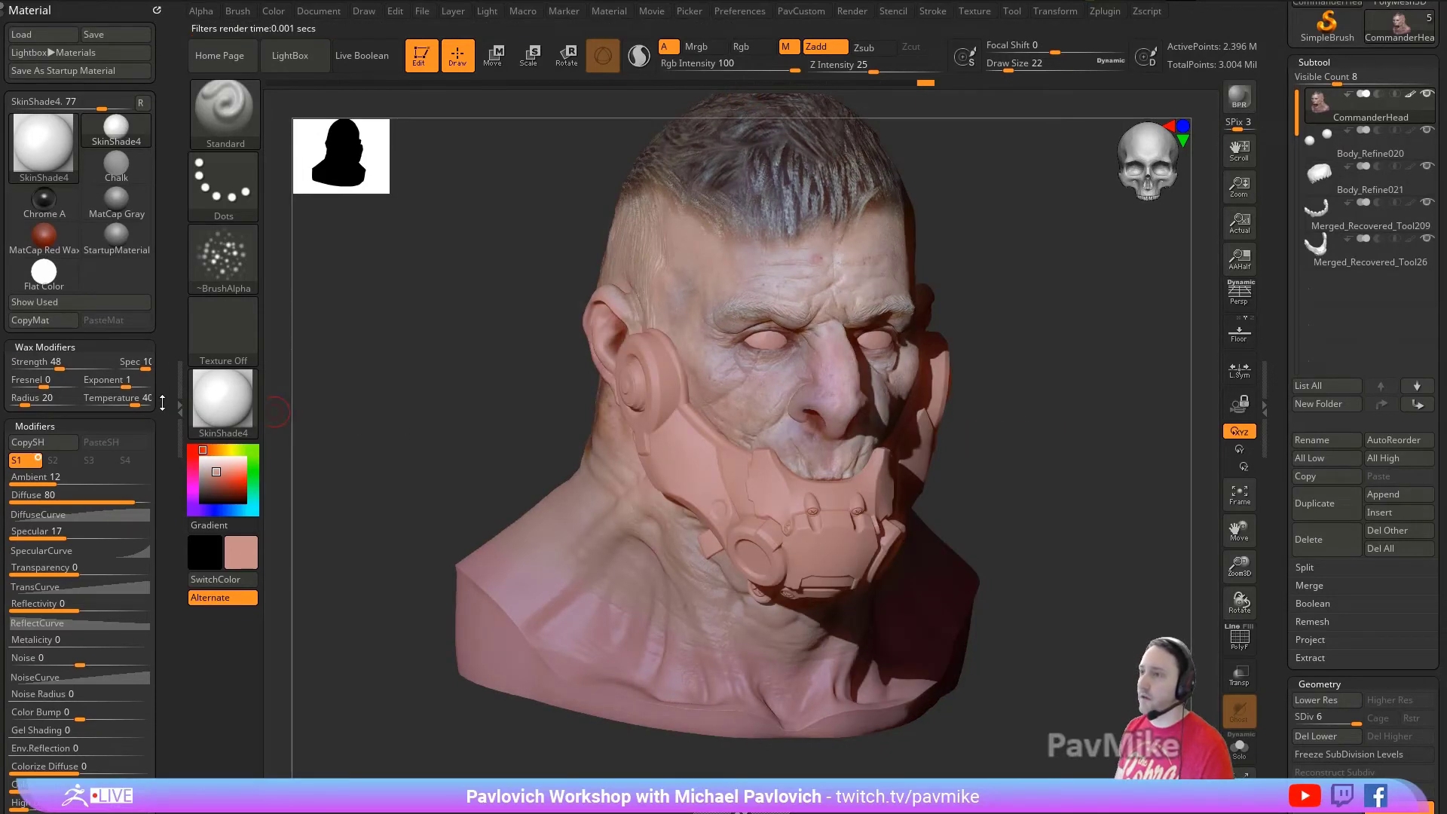
{"action": "left_click", "coordinate": [155, 12]}
{"action": "left_click", "coordinate": [851, 11]}
{"action": "left_click_drag", "start_coordinate": [845, 22], "coordinate": [83, 257]}
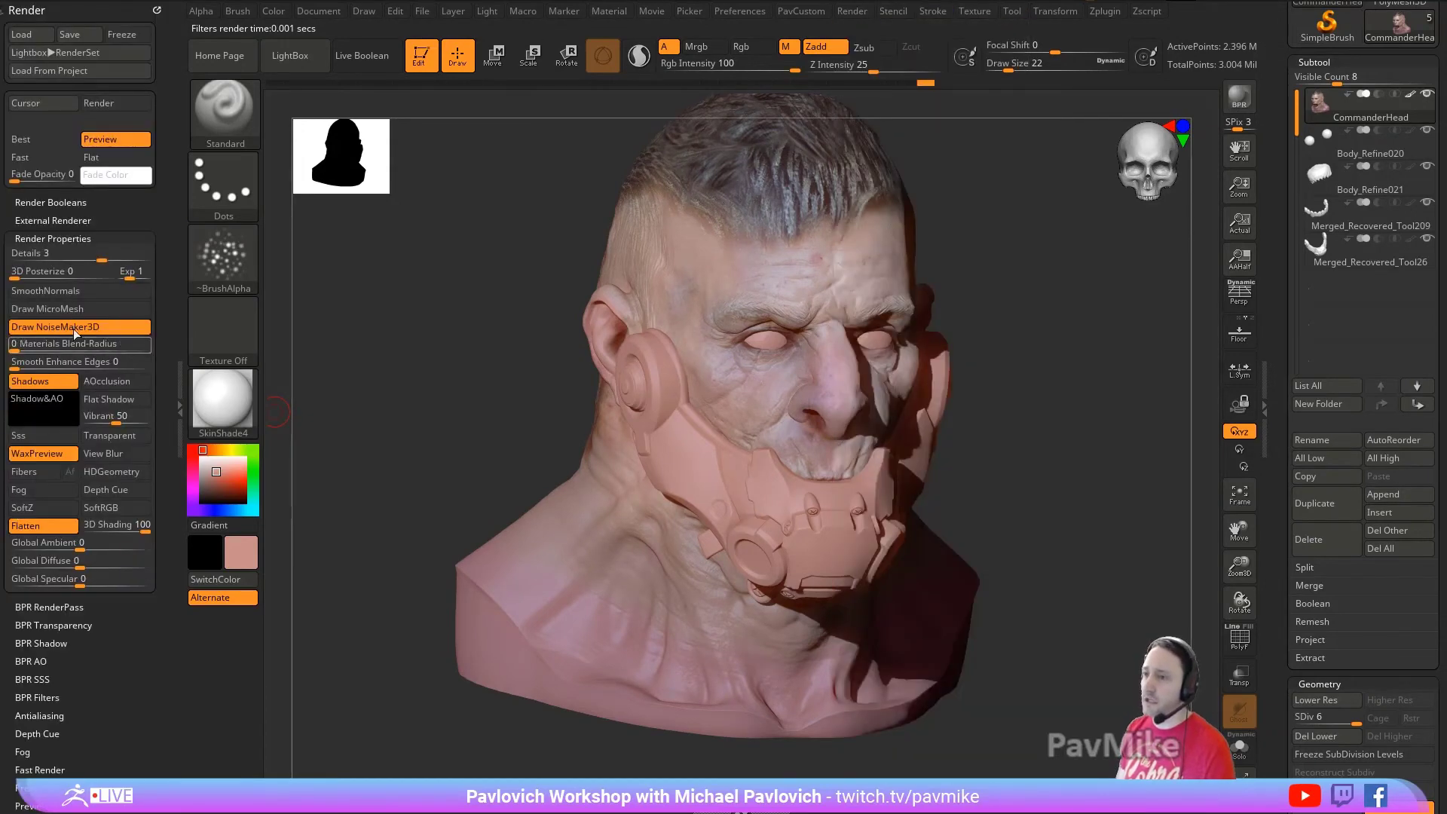
{"action": "scroll", "coordinate": [173, 389], "scroll_direction": "down", "scroll_amount": 5}
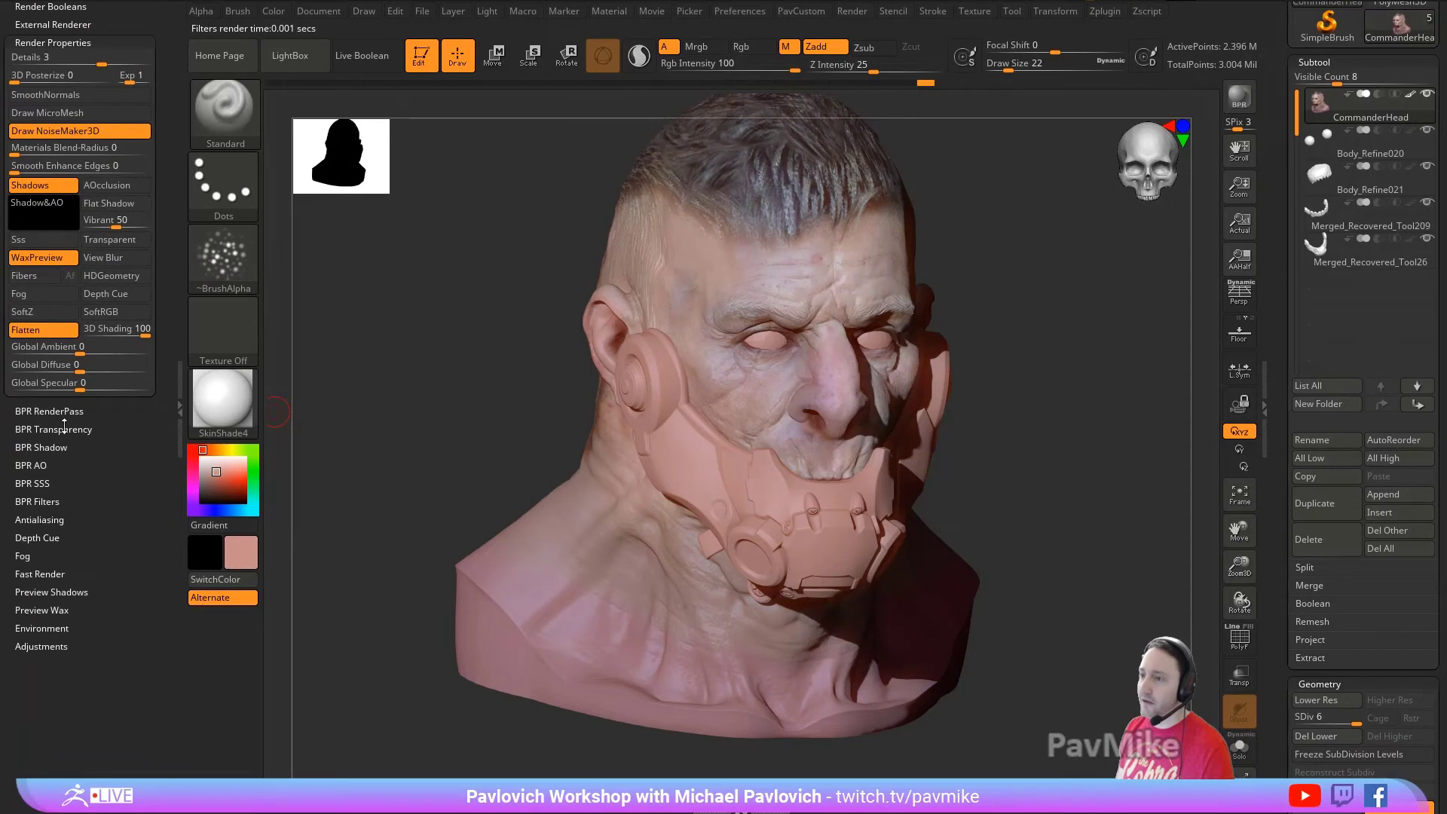
{"action": "key", "text": "shift"}
{"action": "left_click", "coordinate": [56, 448]}
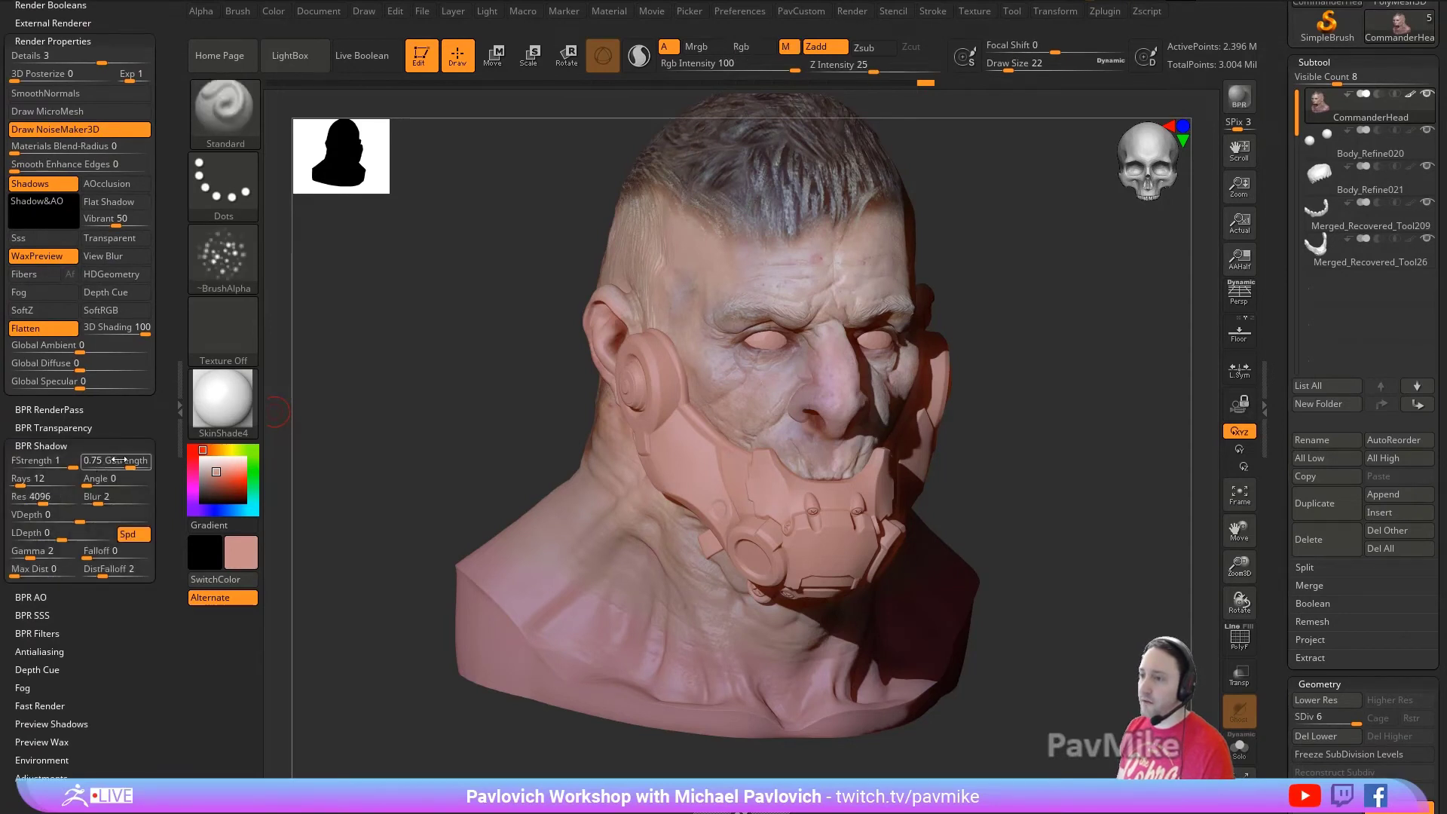
{"action": "left_click_drag", "start_coordinate": [101, 488], "coordinate": [96, 485]}
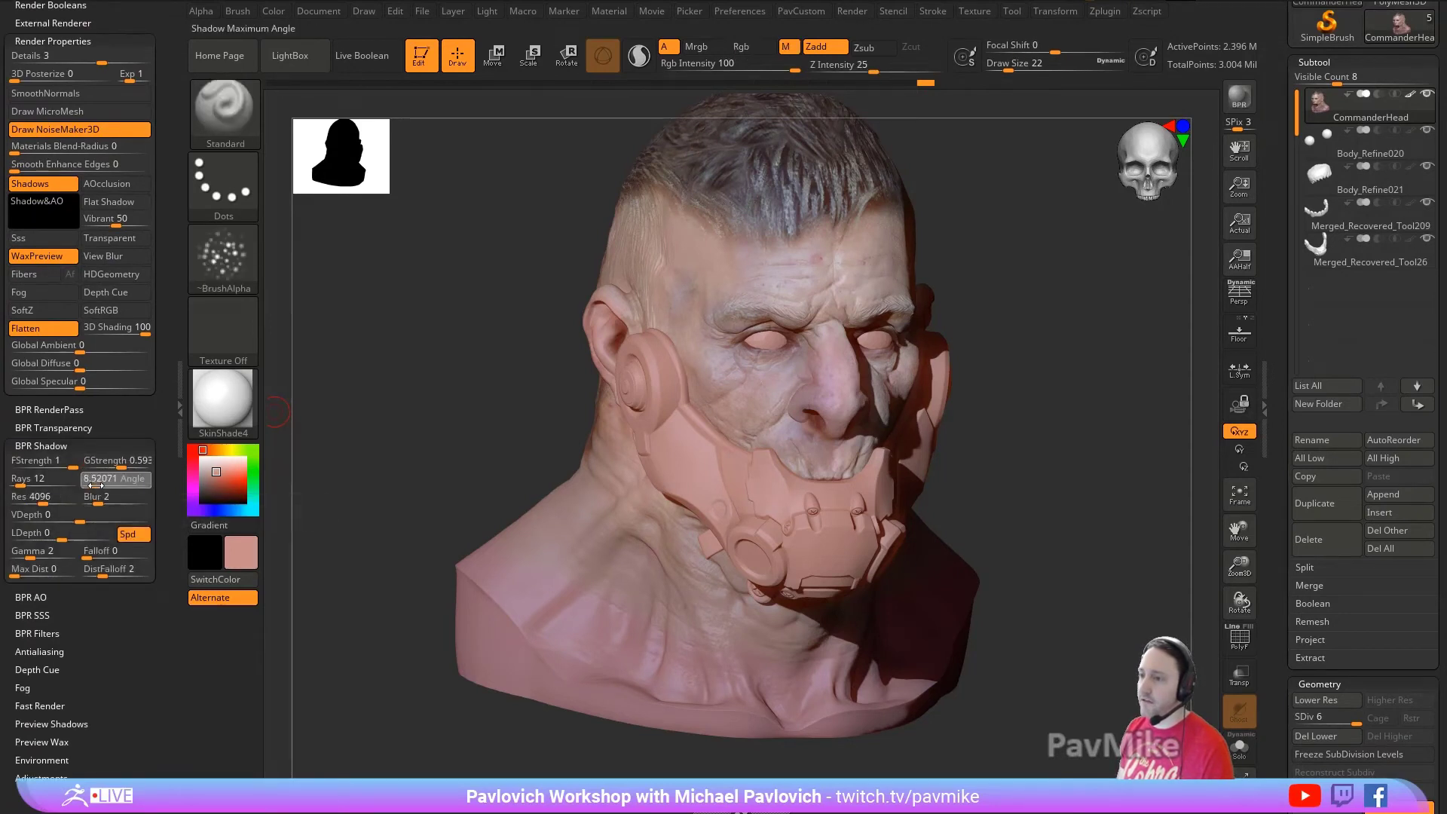
{"action": "key", "text": "Return"}
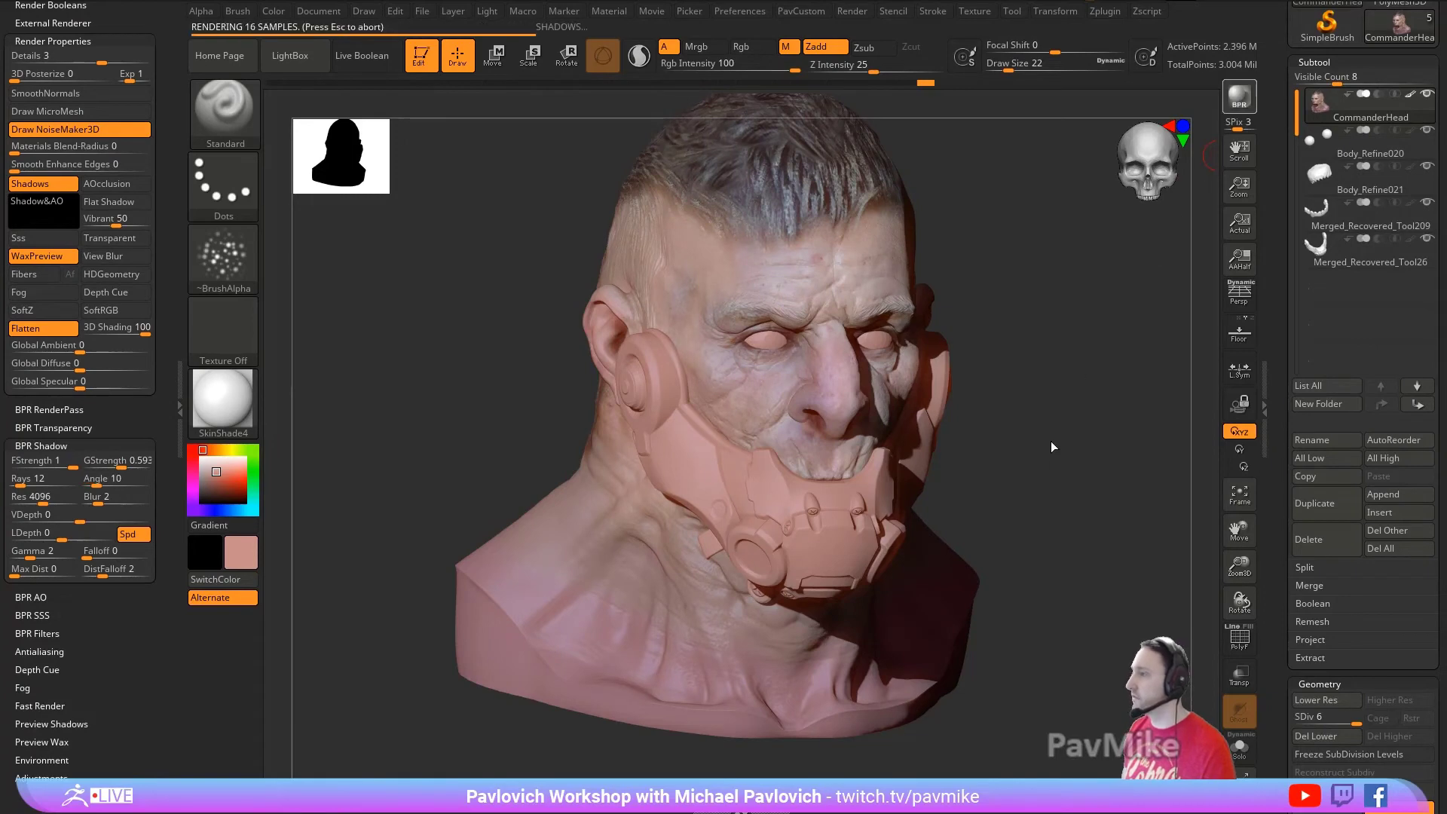
Step: Open Adjust Colors for CommanderHead's polypaint, with the brush draw size at 23
{"action": "left_click_drag", "start_coordinate": [1042, 348], "coordinate": [1062, 389]}
{"action": "key", "text": "s"}
{"action": "left_click", "coordinate": [1031, 378]}
{"action": "left_click_drag", "start_coordinate": [1282, 452], "coordinate": [1272, 272]}
{"action": "left_click", "coordinate": [1310, 444], "text": "shift"}
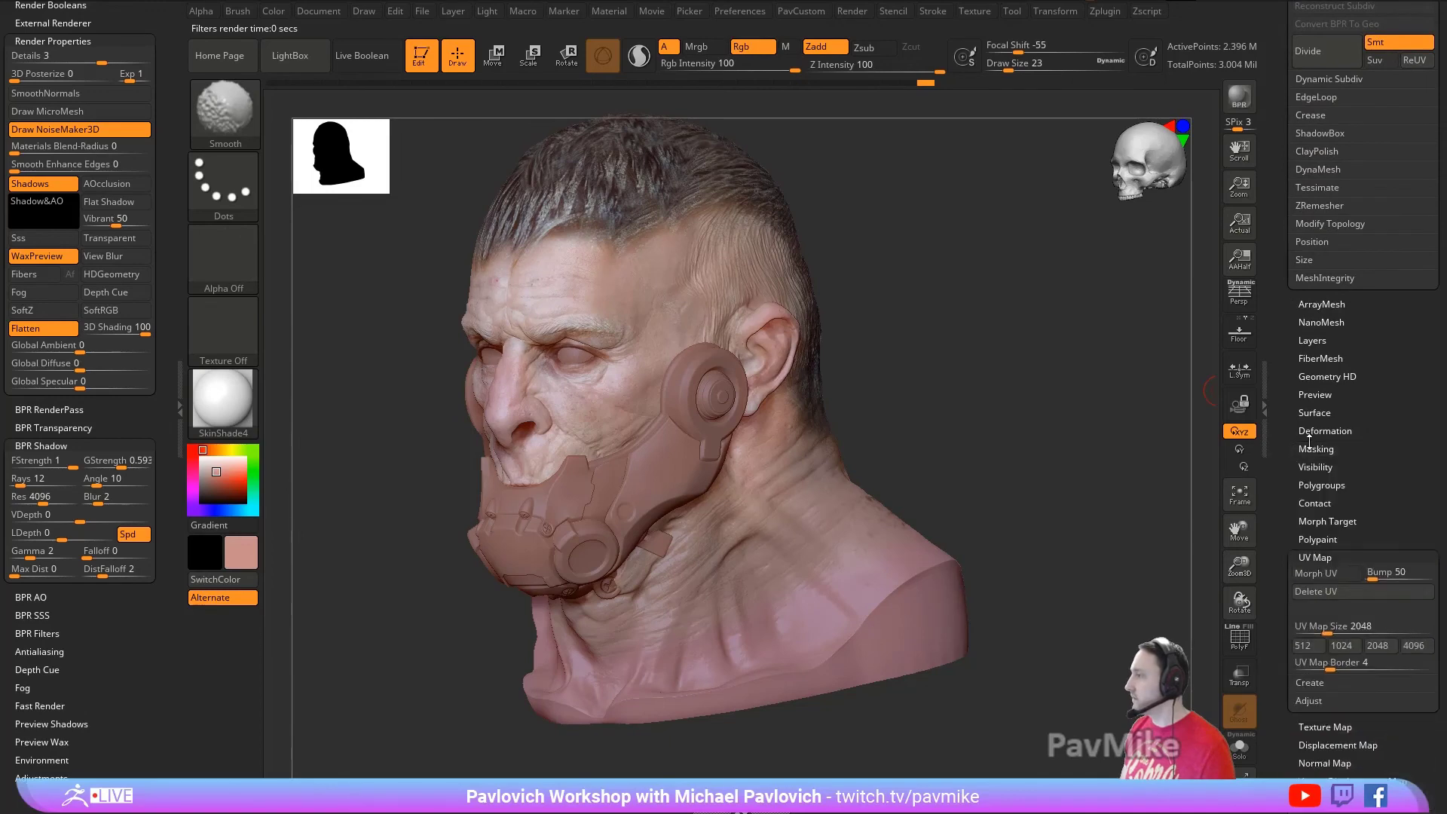
{"action": "left_click", "coordinate": [1313, 540], "text": "shift"}
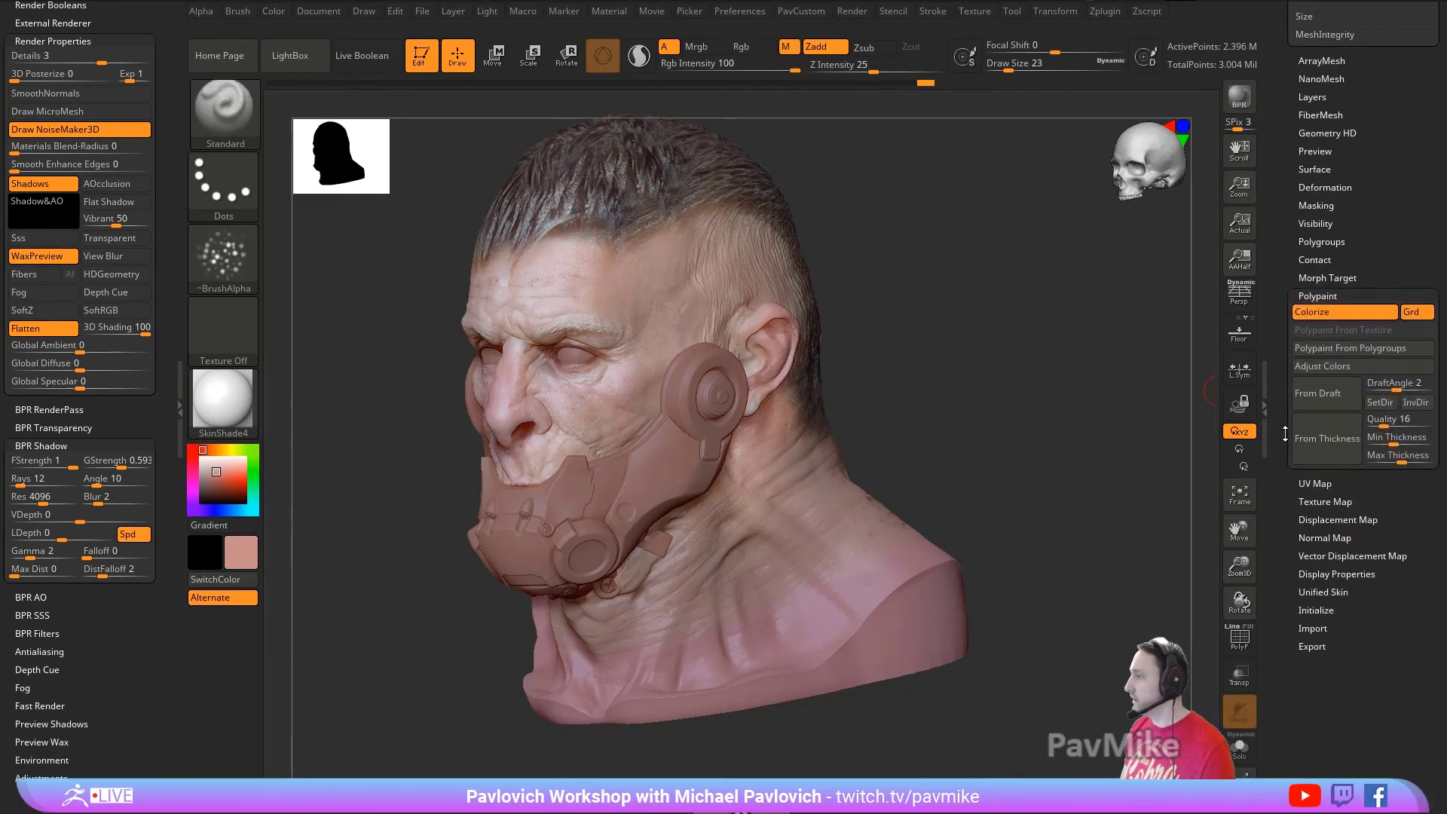
{"action": "left_click", "coordinate": [1321, 370]}
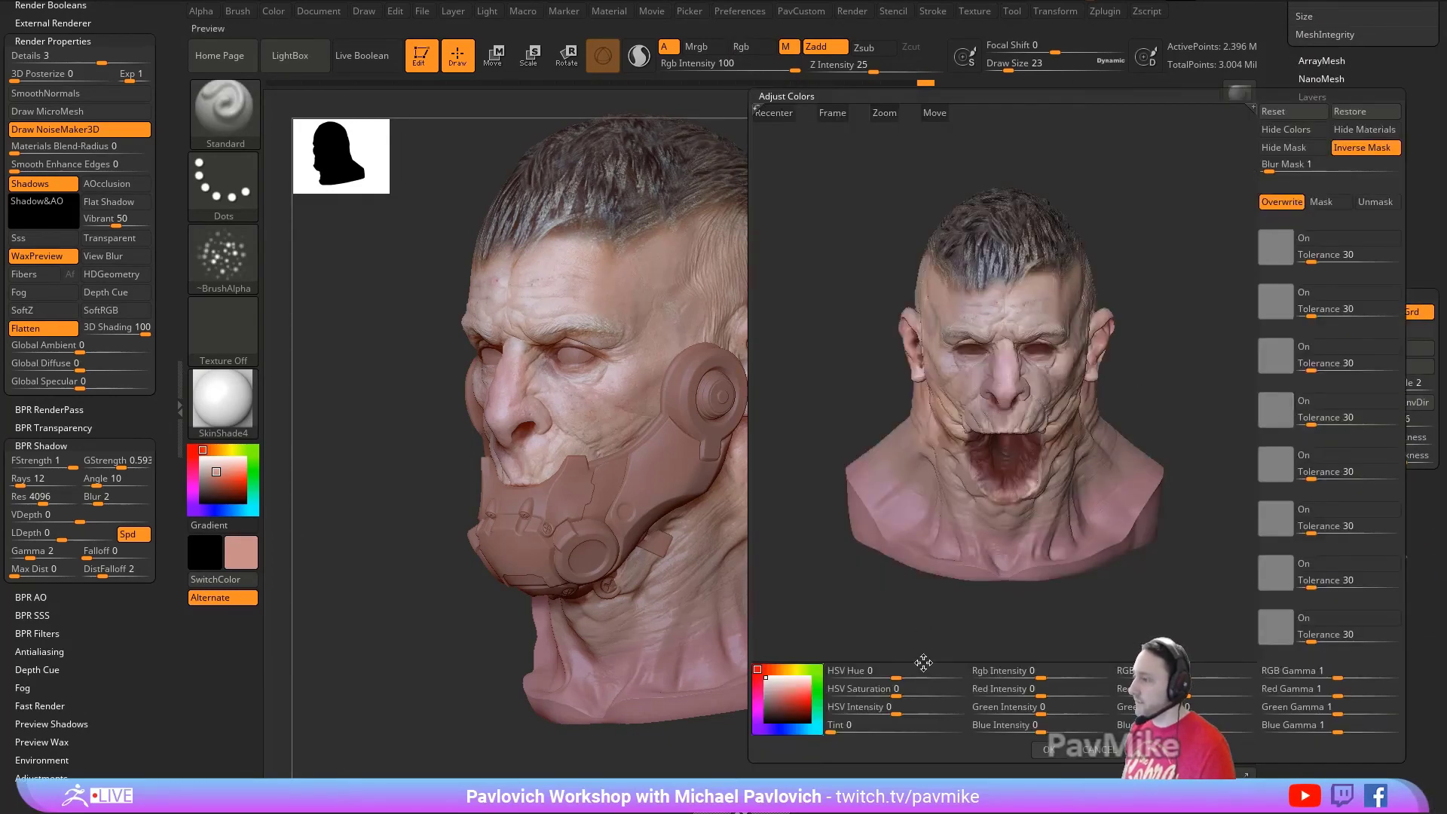
Step: Shift CommanderHead's polypaint to a slightly higher hue and lower saturation with RGB Intensity about 0.026, and apply the colour adjustment
{"action": "left_click_drag", "start_coordinate": [904, 630], "coordinate": [922, 677]}
{"action": "left_click_drag", "start_coordinate": [904, 690], "coordinate": [880, 695]}
{"action": "left_click_drag", "start_coordinate": [1040, 675], "coordinate": [1052, 676]}
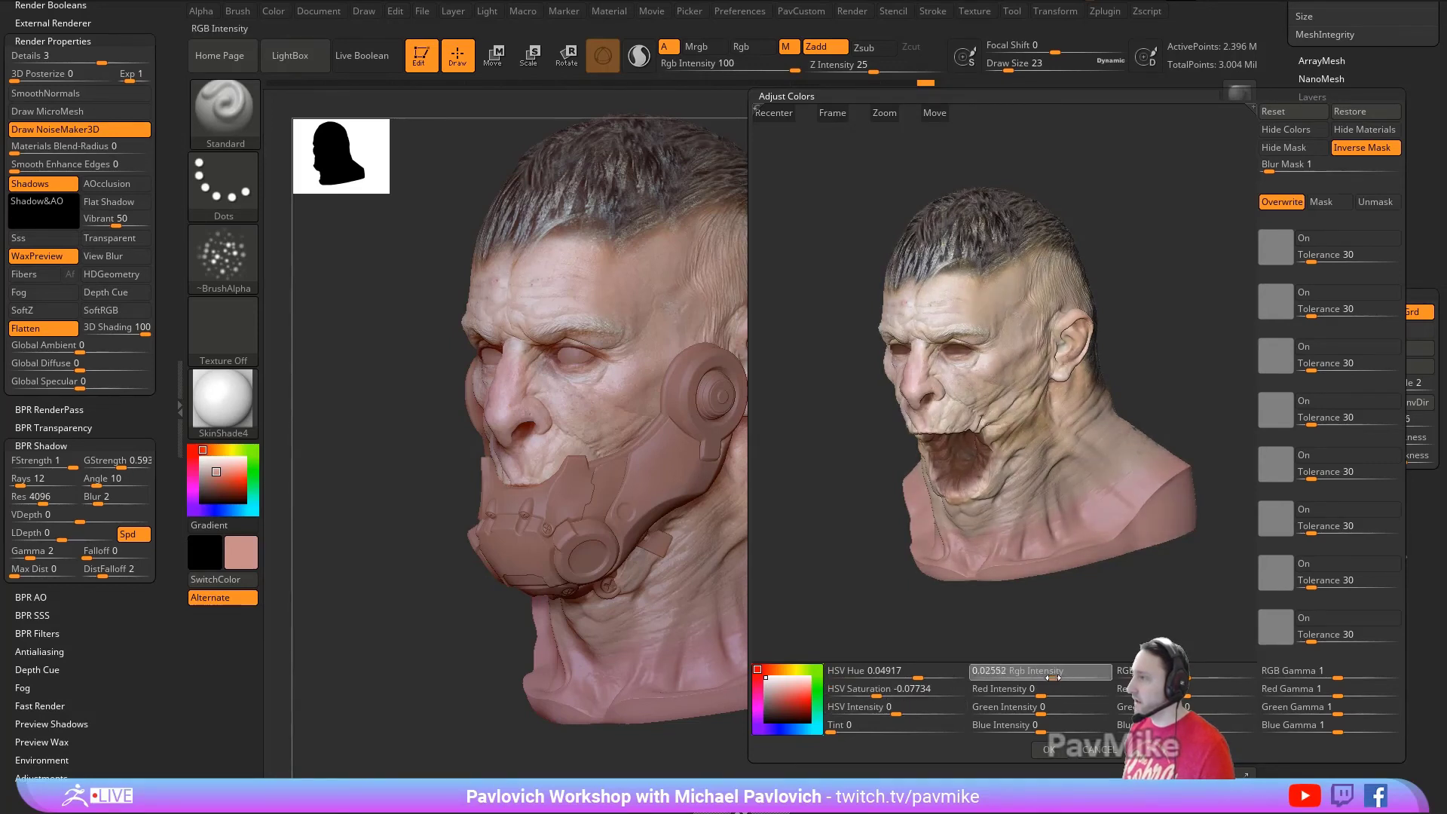
{"action": "mouse_move", "coordinate": [894, 712]}
{"action": "left_mouse_down"}
{"action": "mouse_move", "coordinate": [873, 707]}
{"action": "mouse_move", "coordinate": [877, 692]}
{"action": "left_mouse_up"}
{"action": "left_click_drag", "start_coordinate": [918, 676], "coordinate": [923, 677]}
{"action": "left_click", "coordinate": [1058, 750]}
Step: Reduce SkinShade4's Wax Strength to 36
{"action": "mouse_move", "coordinate": [976, 324]}
{"action": "left_mouse_down"}
{"action": "mouse_move", "coordinate": [1017, 332]}
{"action": "mouse_move", "coordinate": [942, 335]}
{"action": "left_mouse_up"}
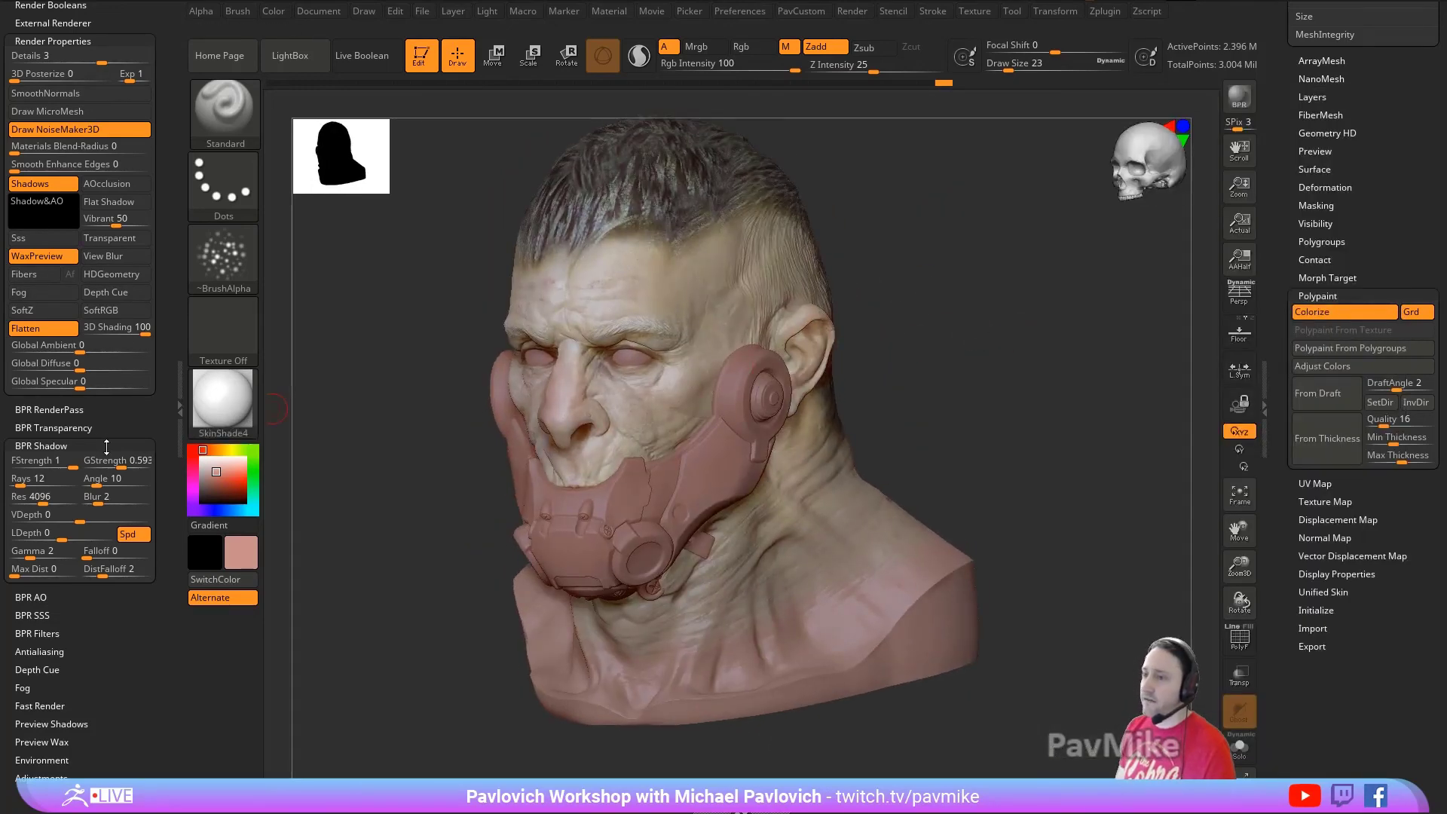
{"action": "scroll", "coordinate": [93, 420], "scroll_direction": "up", "scroll_amount": 5}
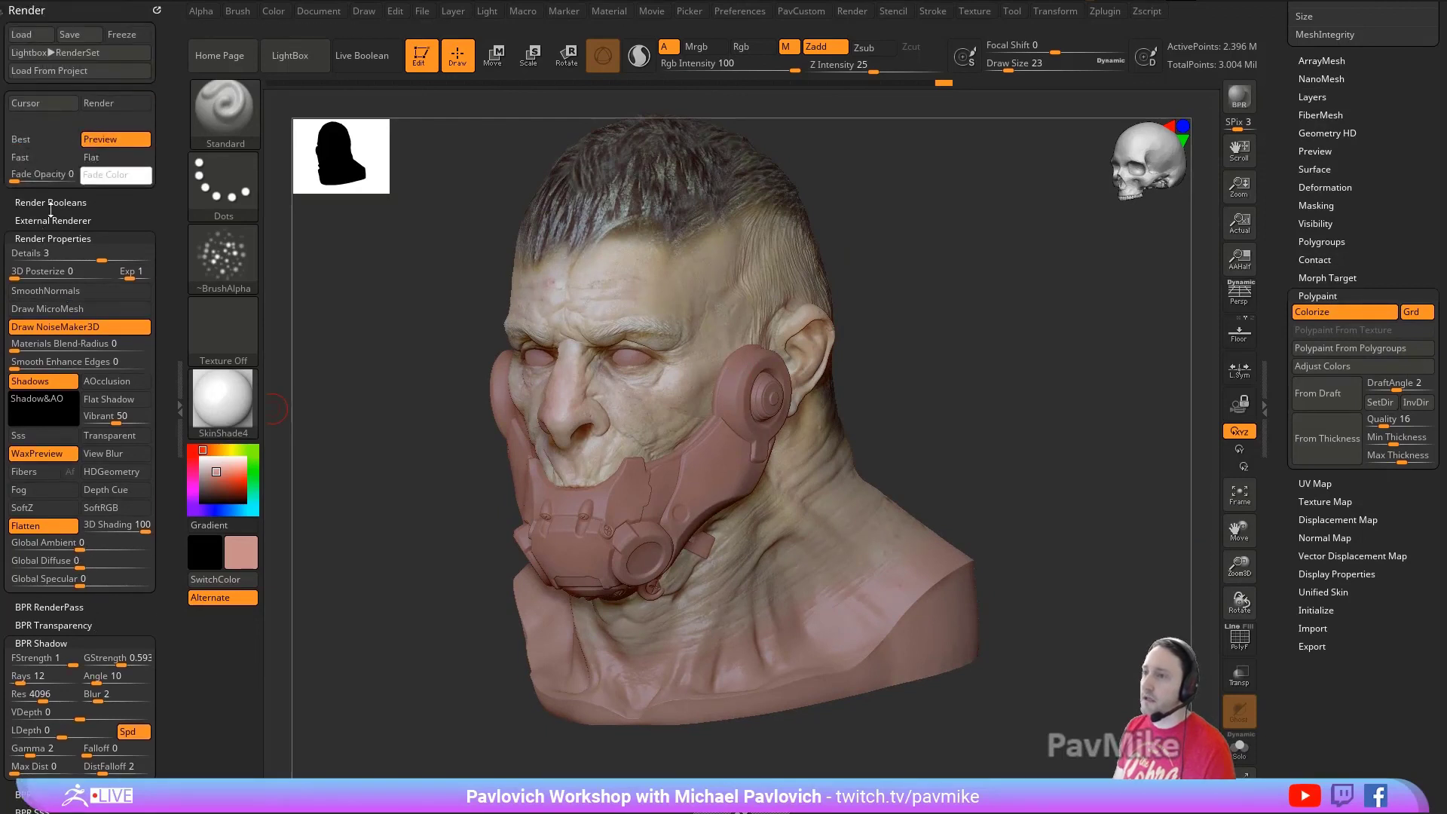
{"action": "left_click_drag", "start_coordinate": [43, 204], "coordinate": [44, 201]}
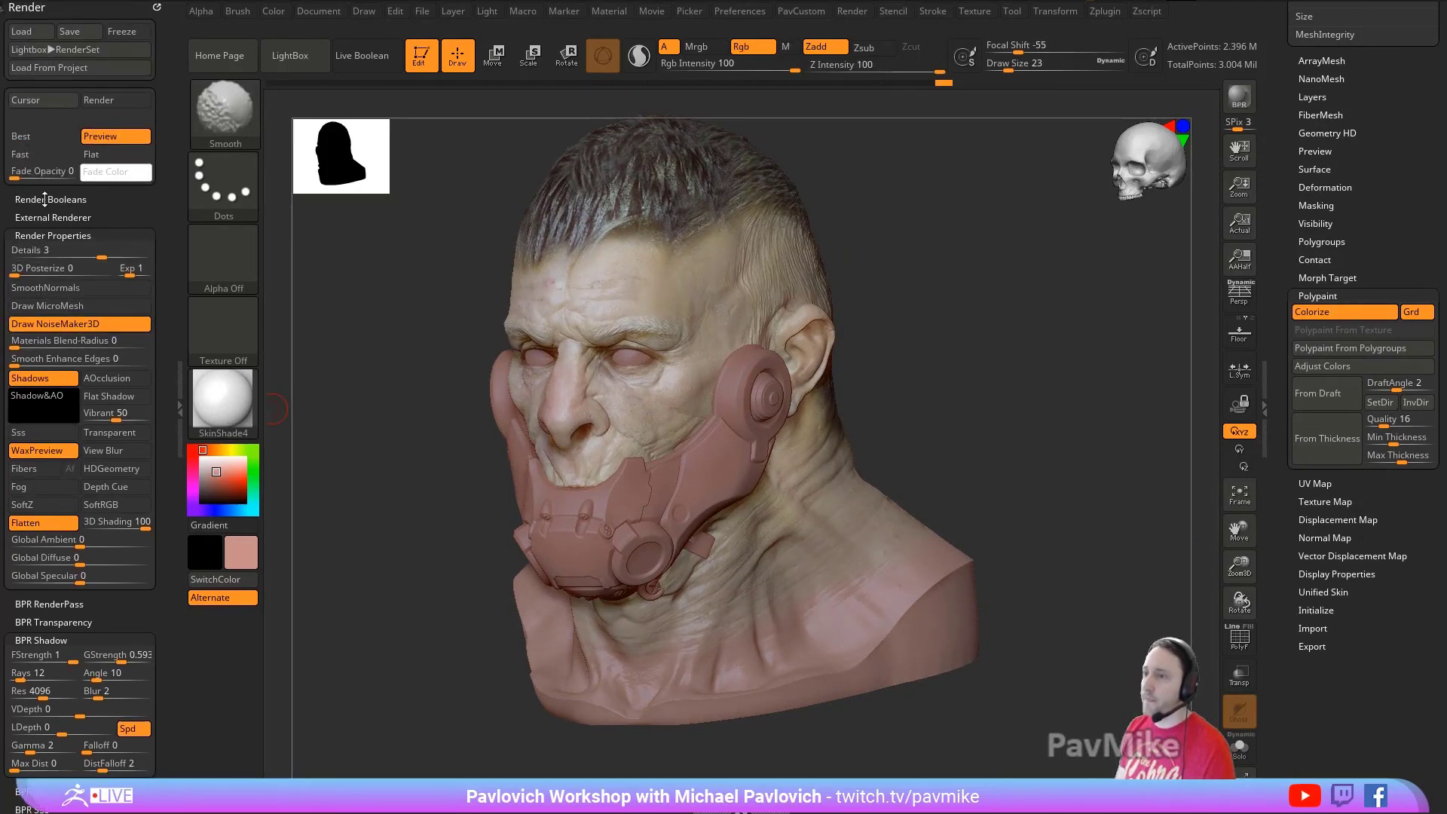
{"action": "left_click", "coordinate": [157, 7]}
{"action": "left_click_drag", "start_coordinate": [59, 367], "coordinate": [49, 367]}
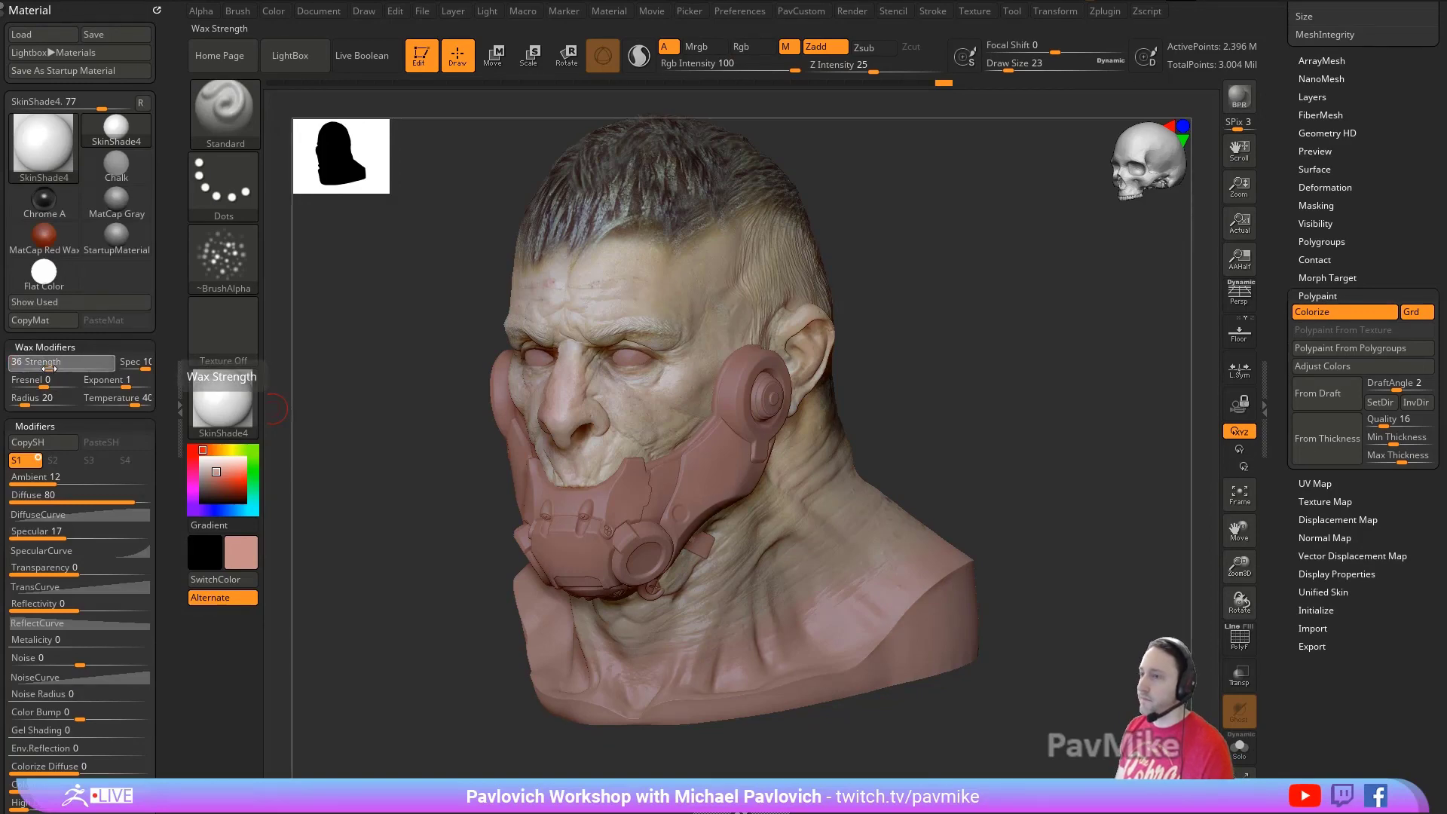